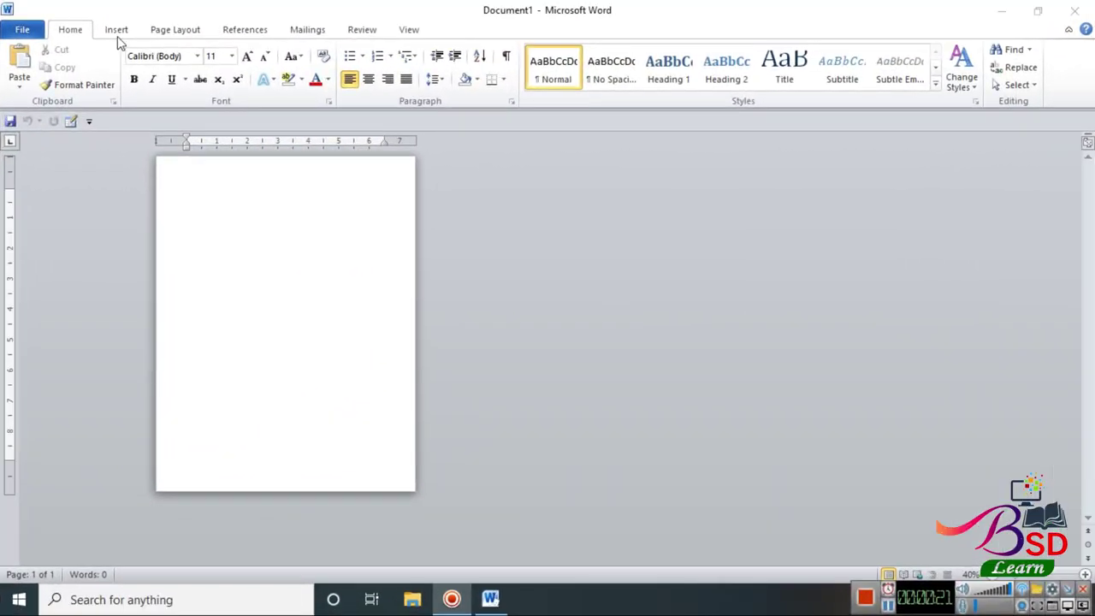
- Apply the Narrow margin preset and A4 paper size from Page Layout
left_click(174, 34)
left_click(126, 87)
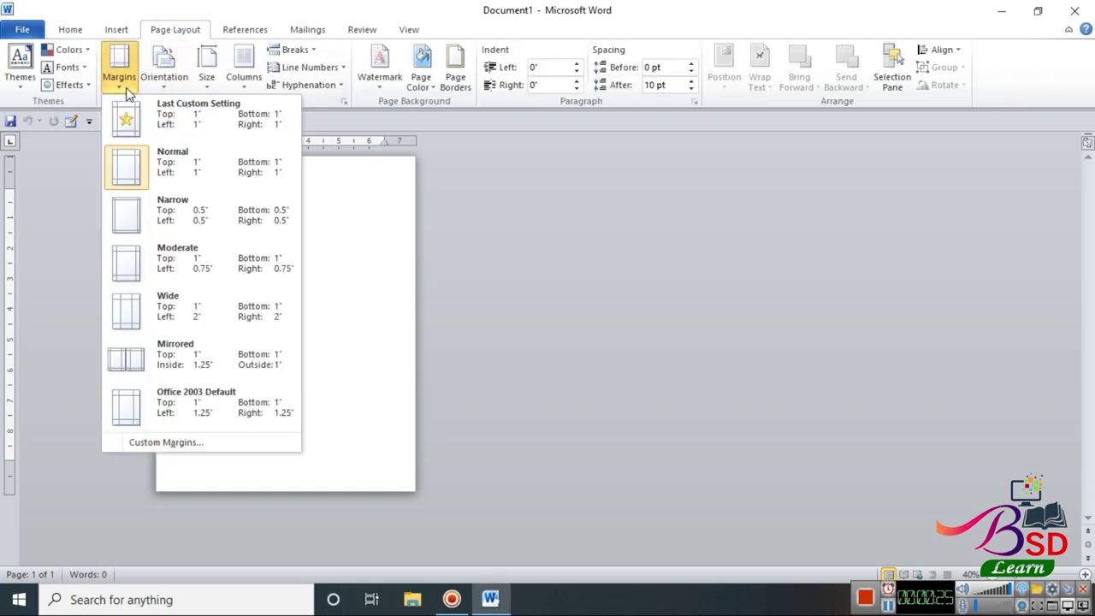
left_click(147, 219)
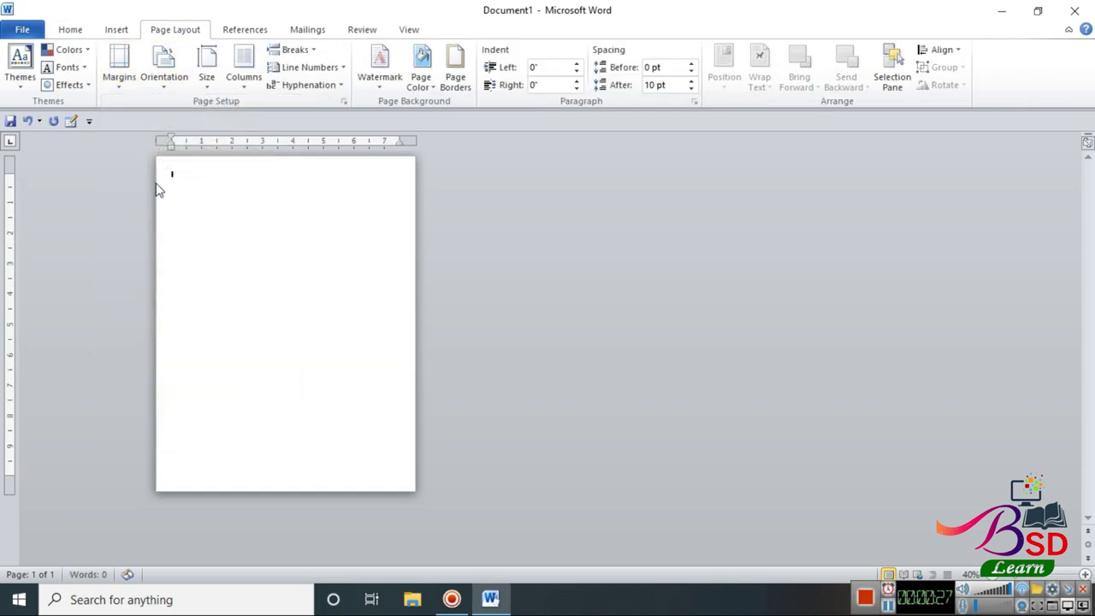
left_click(206, 70)
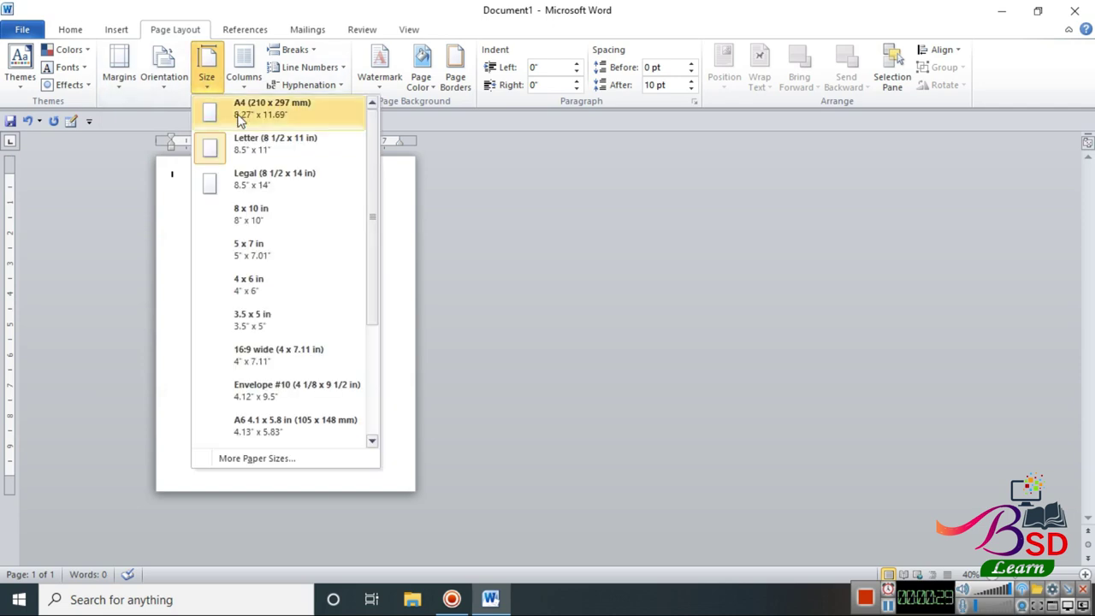
left_click(240, 120)
scroll(287, 253, "up", 3, "ctrl")
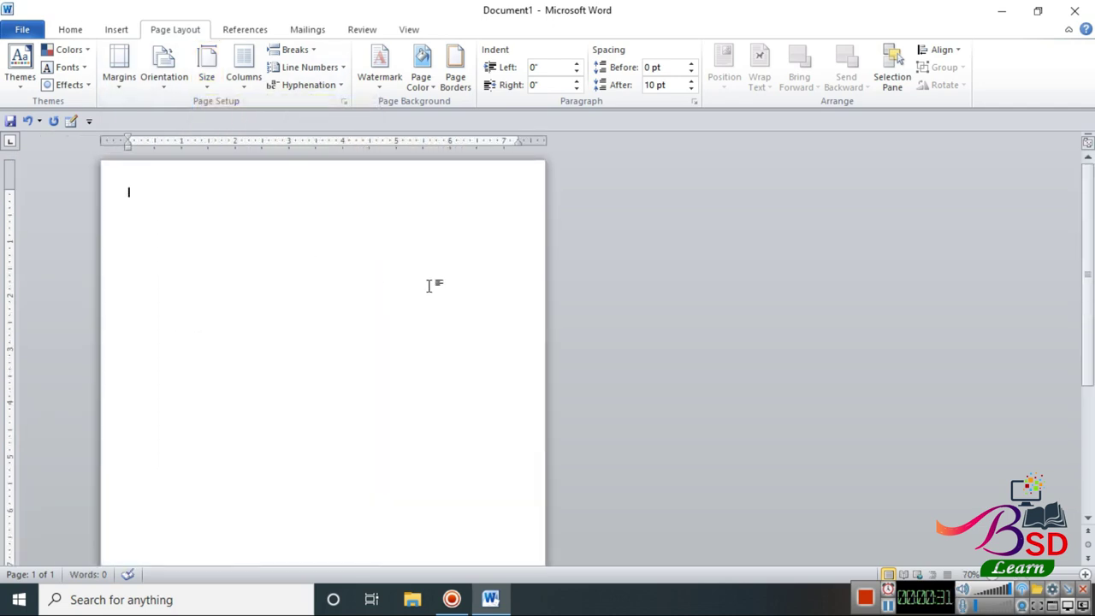
scroll(564, 296, "up", 4, "ctrl")
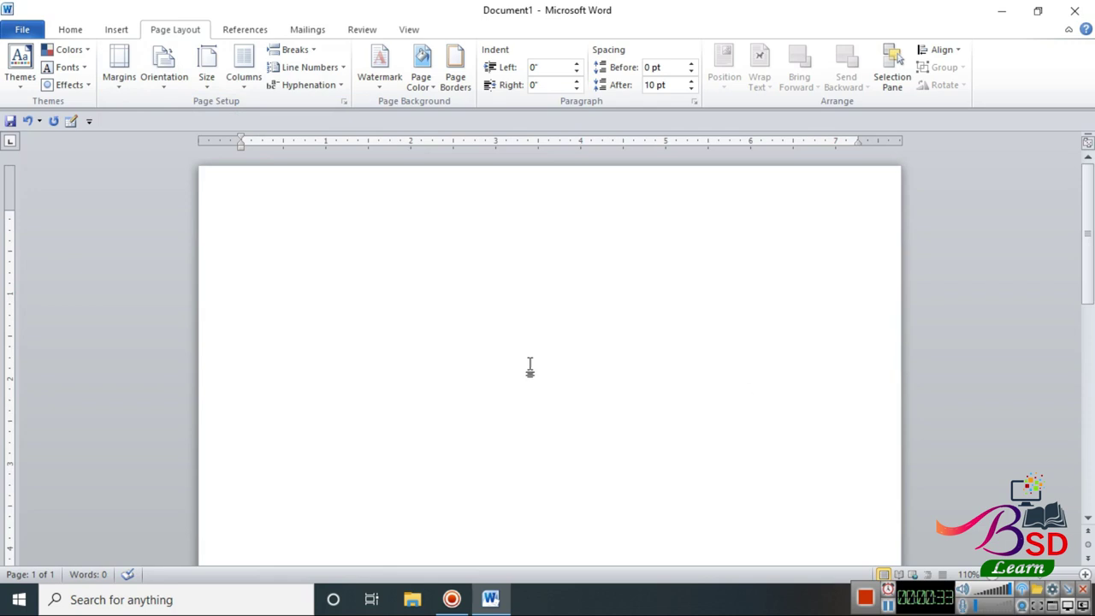
- Draw a rectangle across the top of the page and switch on Edit Points
left_click(117, 31)
left_click(243, 78)
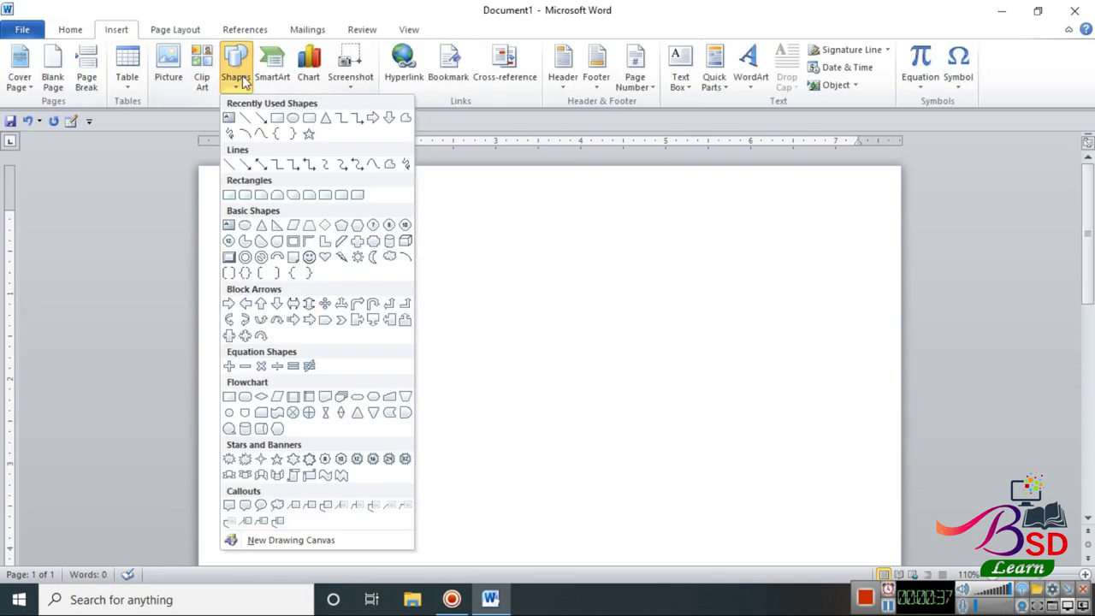
left_click(277, 117)
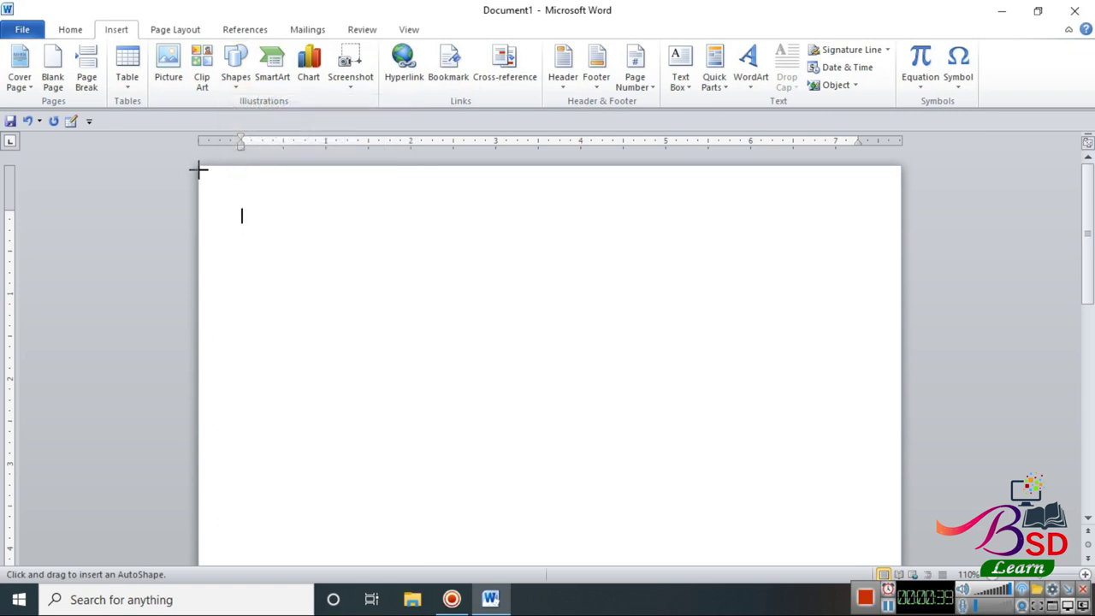
mouse_move(201, 169)
left_mouse_down()
mouse_move(696, 509)
mouse_move(898, 499)
left_mouse_up()
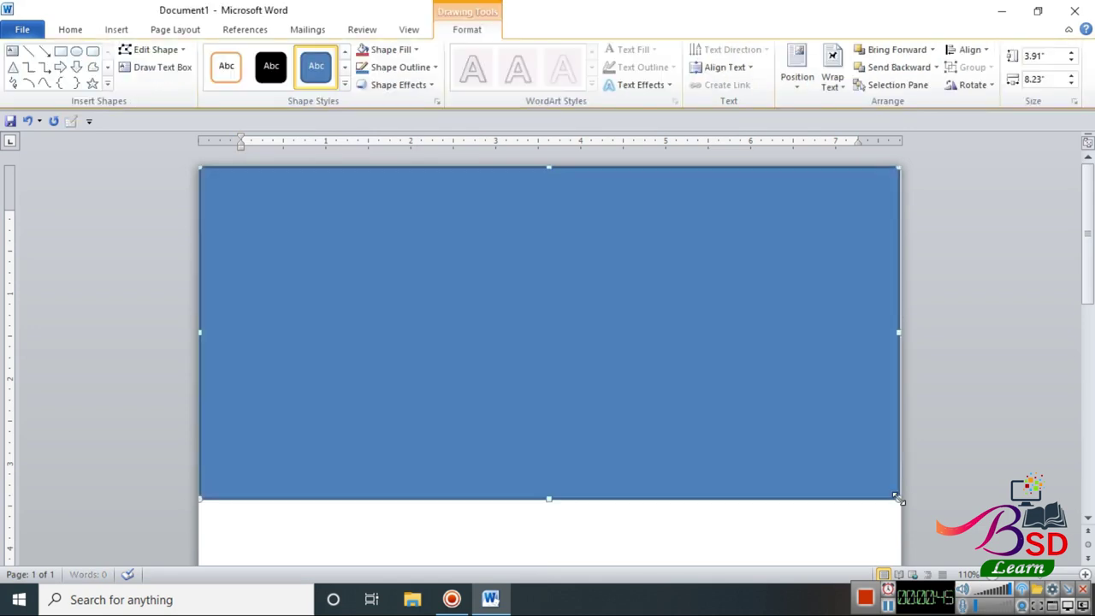
left_click(154, 50)
left_click(158, 88)
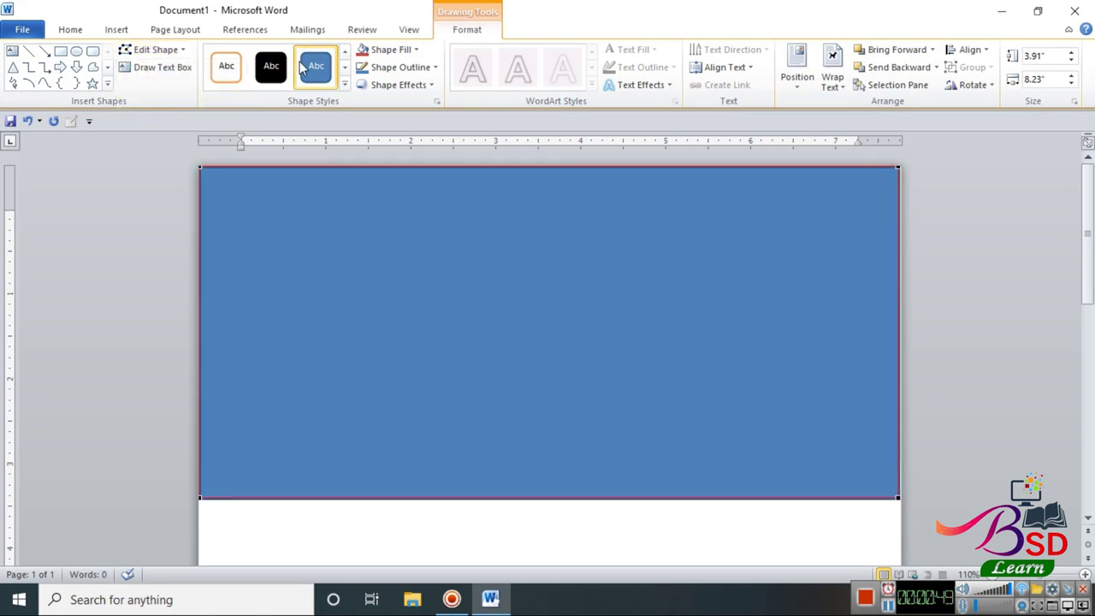
- Raise the bottom-right corner and bend the bottom edge into a sweeping wave curve
left_click_drag(896, 497, 896, 285)
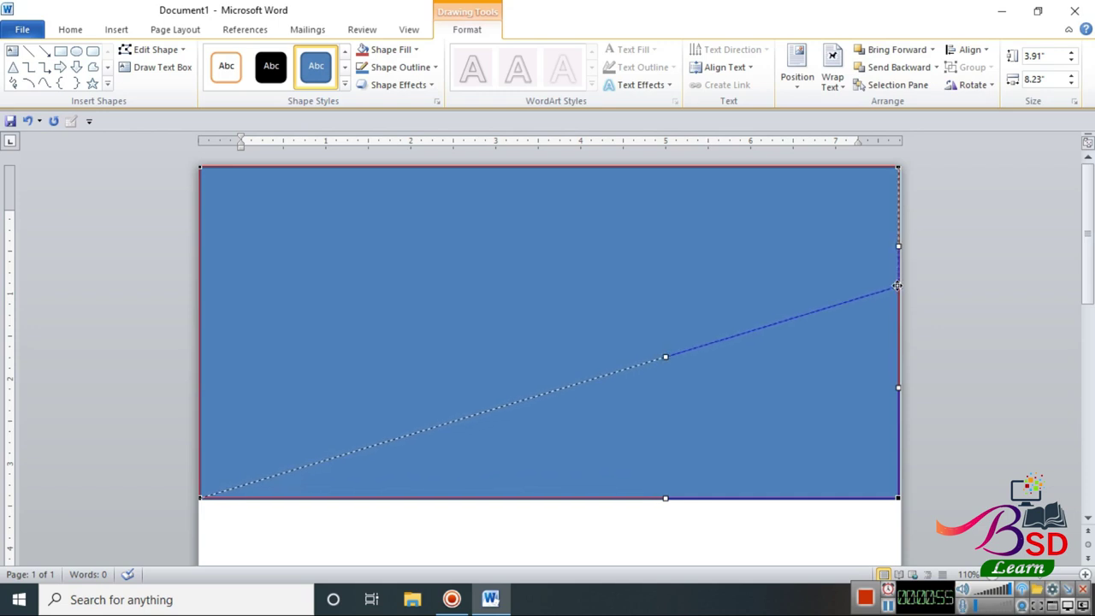
left_click_drag(897, 285, 898, 285)
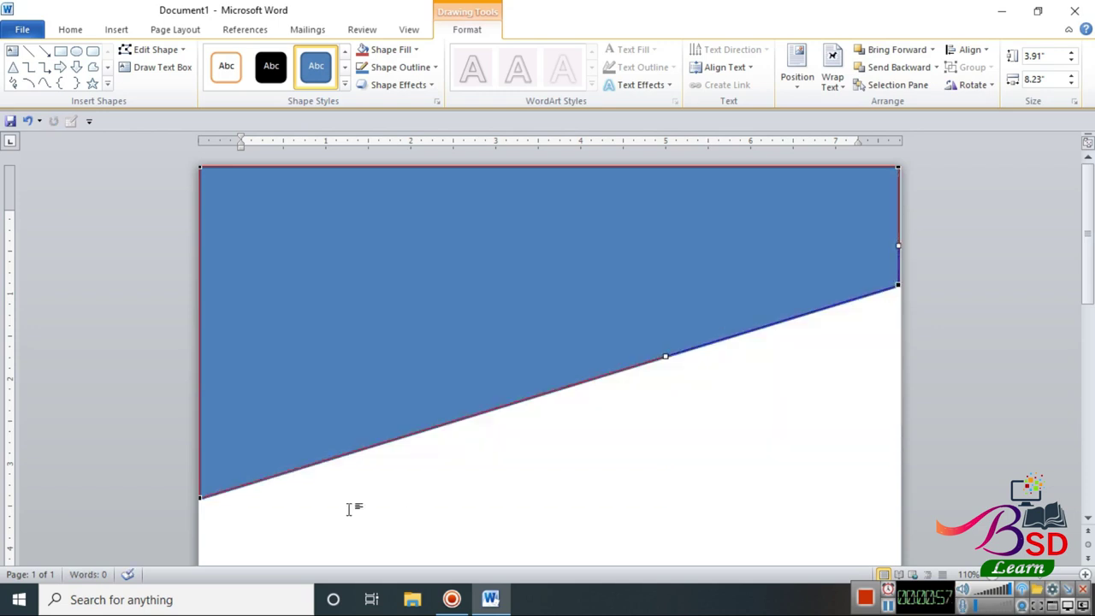
left_click_drag(663, 356, 708, 451)
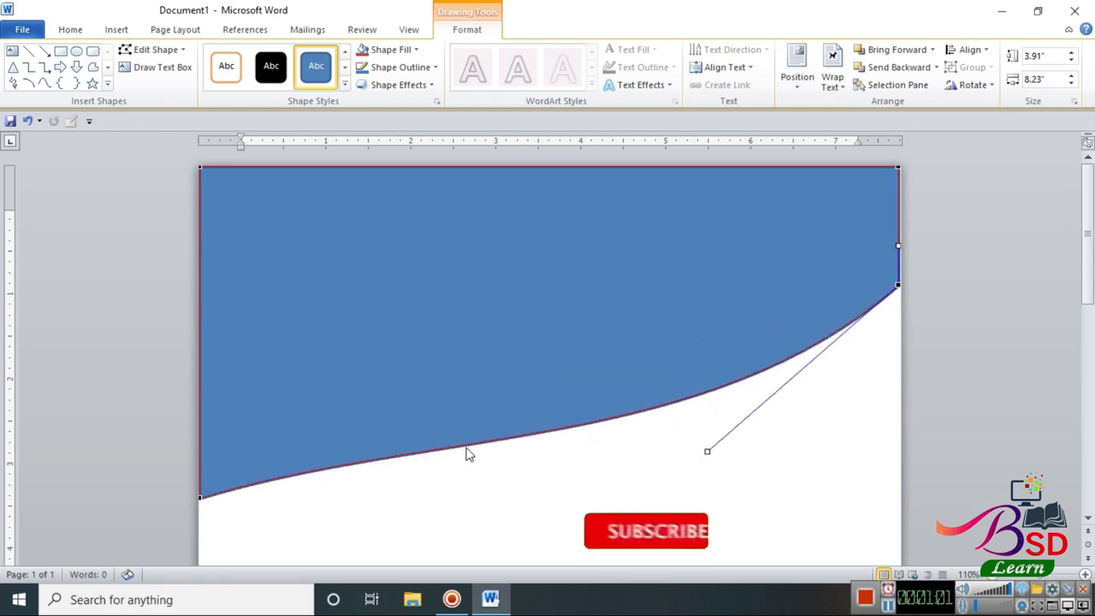
left_click(199, 496)
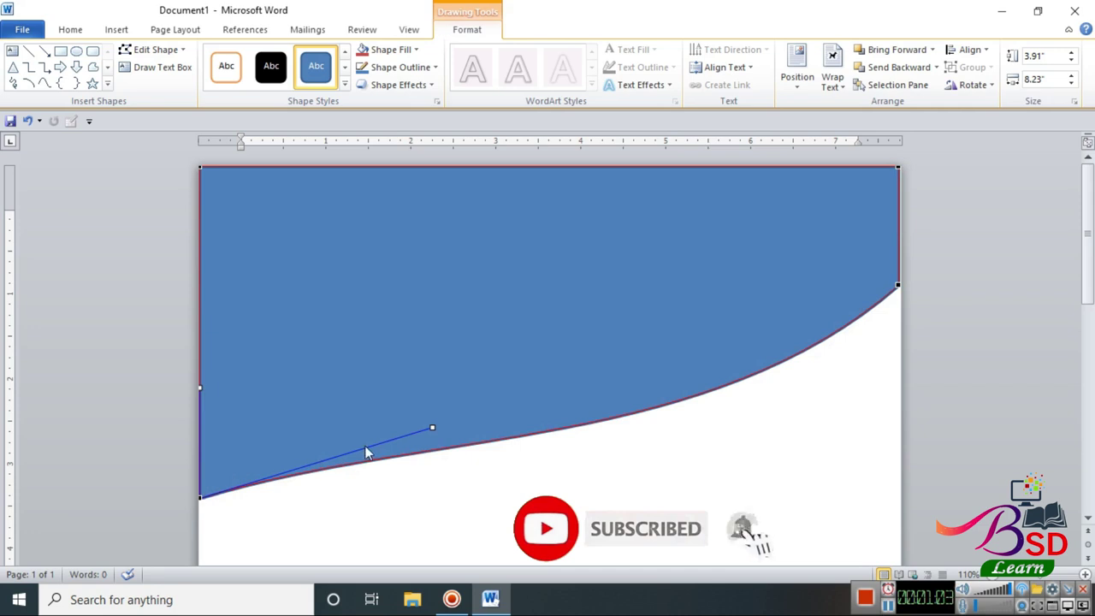
left_click_drag(432, 427, 394, 318)
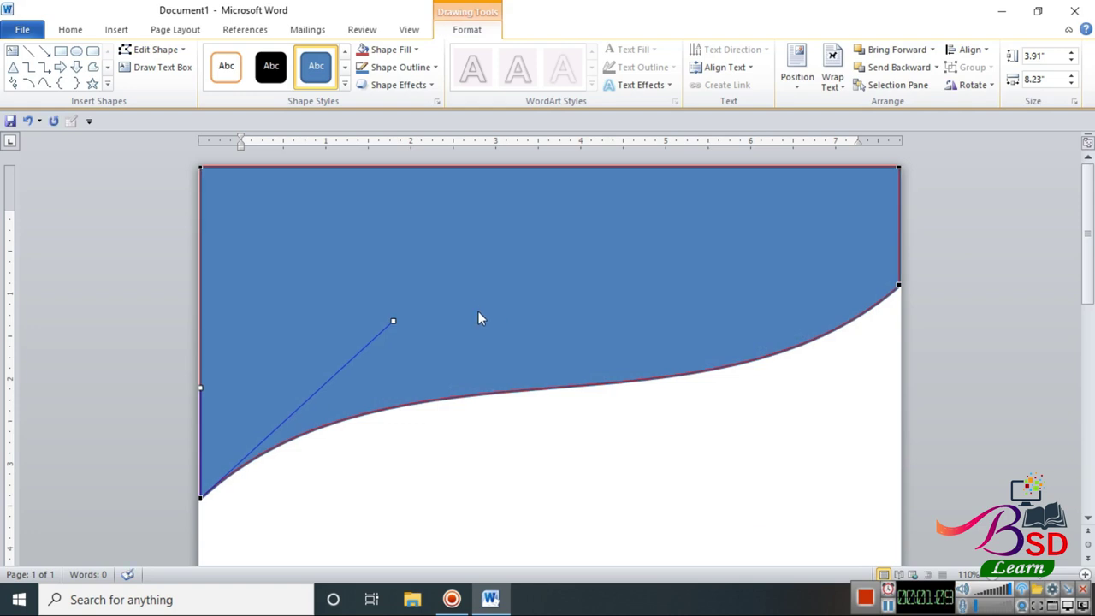
left_click(946, 315)
- Remove the outline from the wave shape
left_click(657, 307)
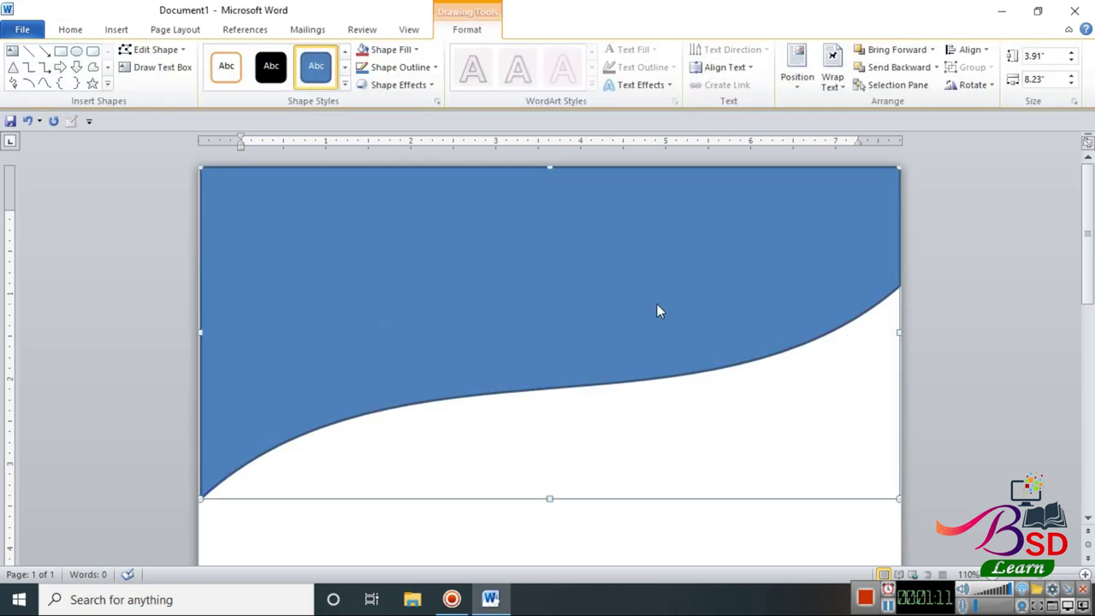
left_click(397, 67)
left_click(398, 204)
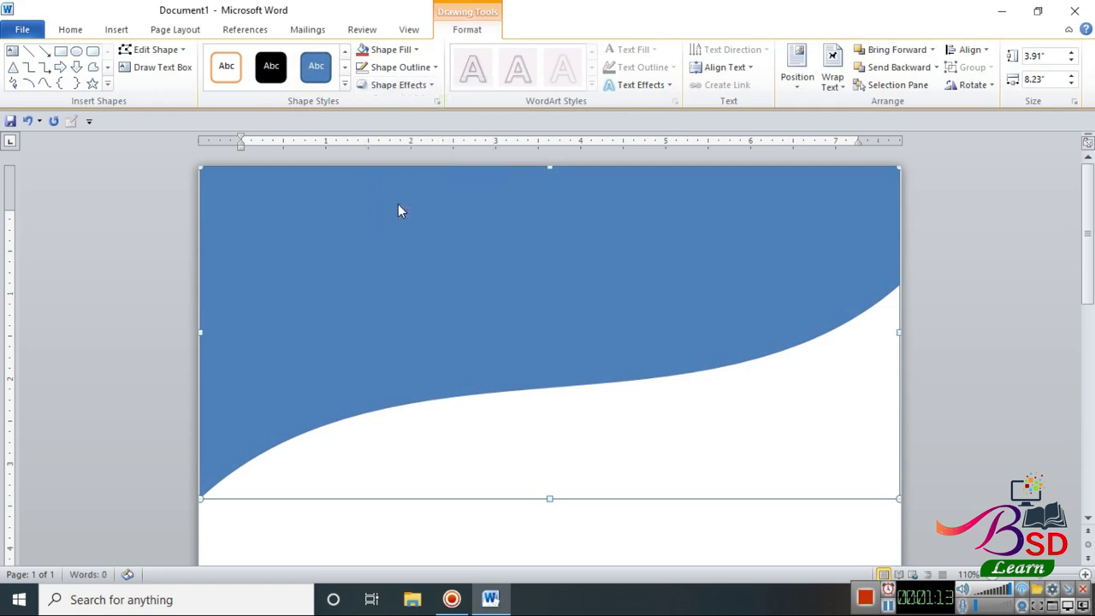
left_click(416, 49)
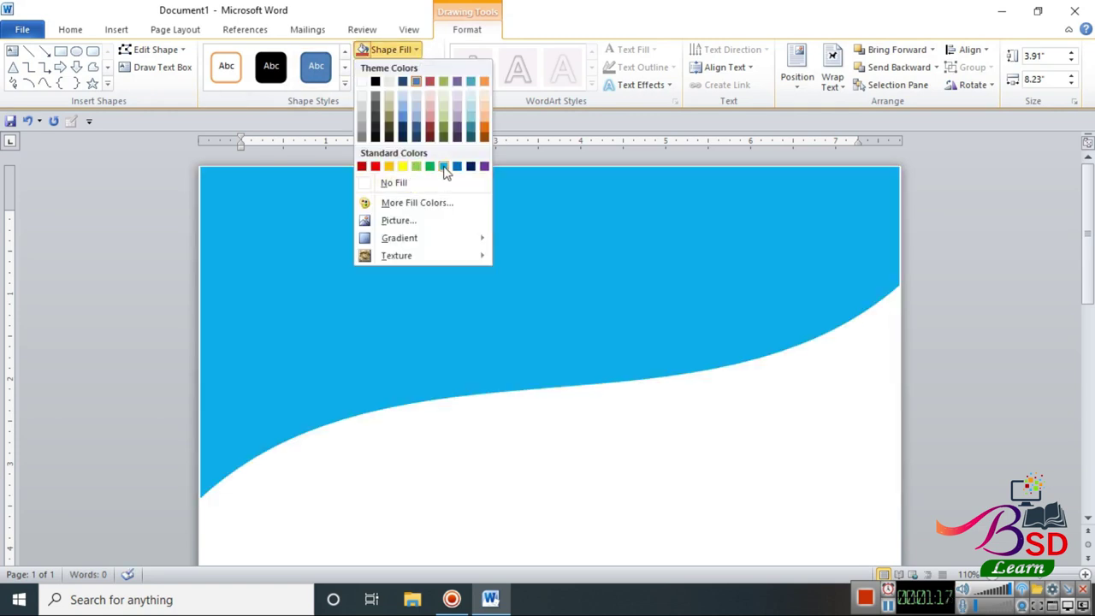
- Fill the wave light blue and stretch it to the page's left, right and top edges
left_click(443, 166)
left_click(1006, 273)
left_click(381, 298)
left_click_drag(200, 334, 195, 332)
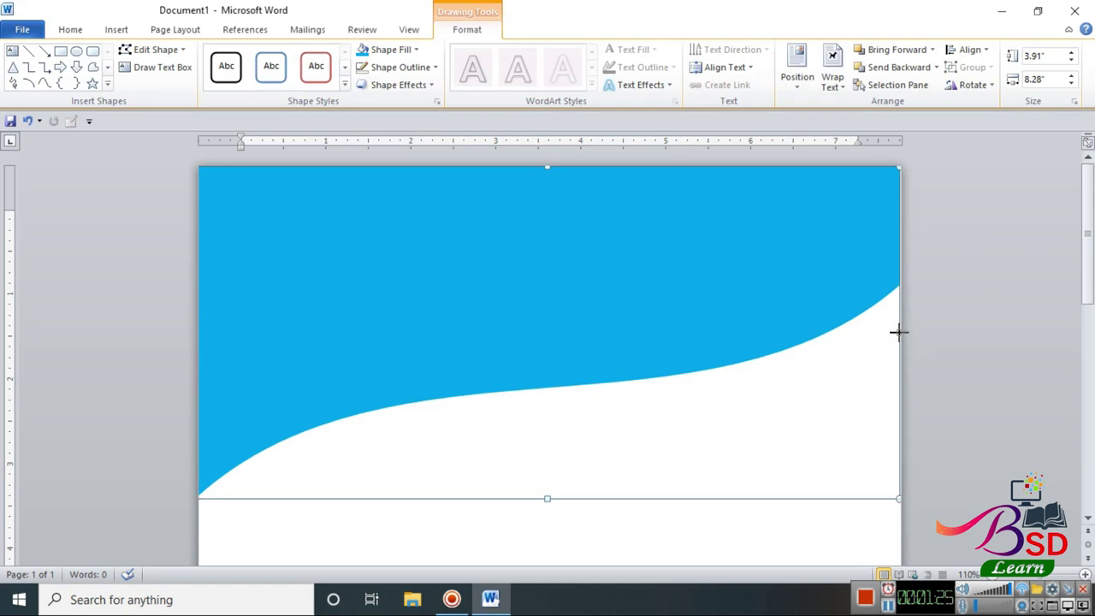
left_click_drag(897, 332, 902, 330)
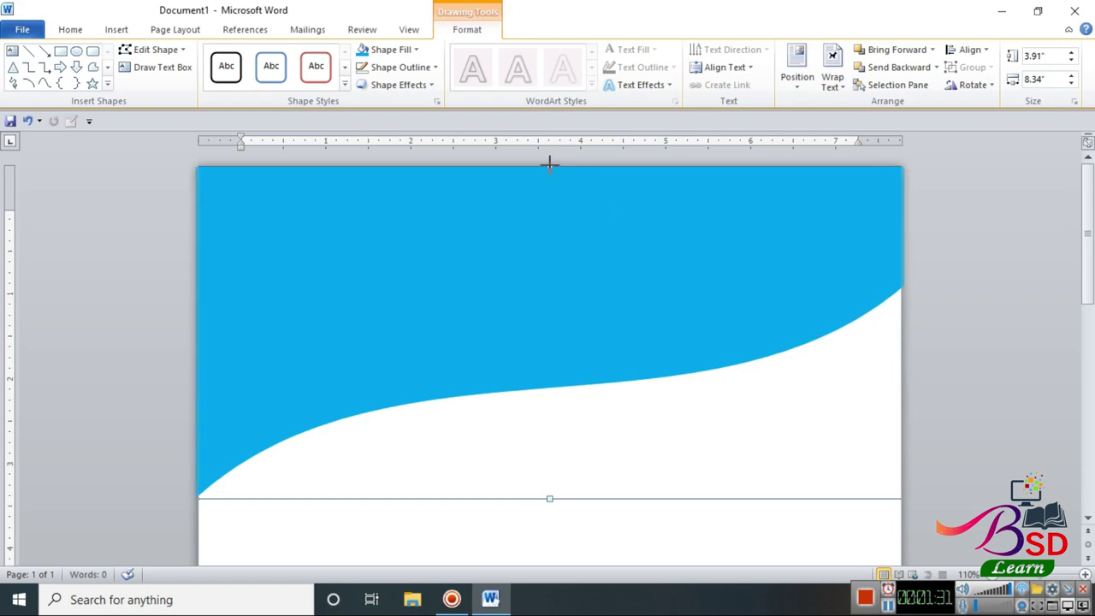
left_click_drag(550, 171, 550, 163)
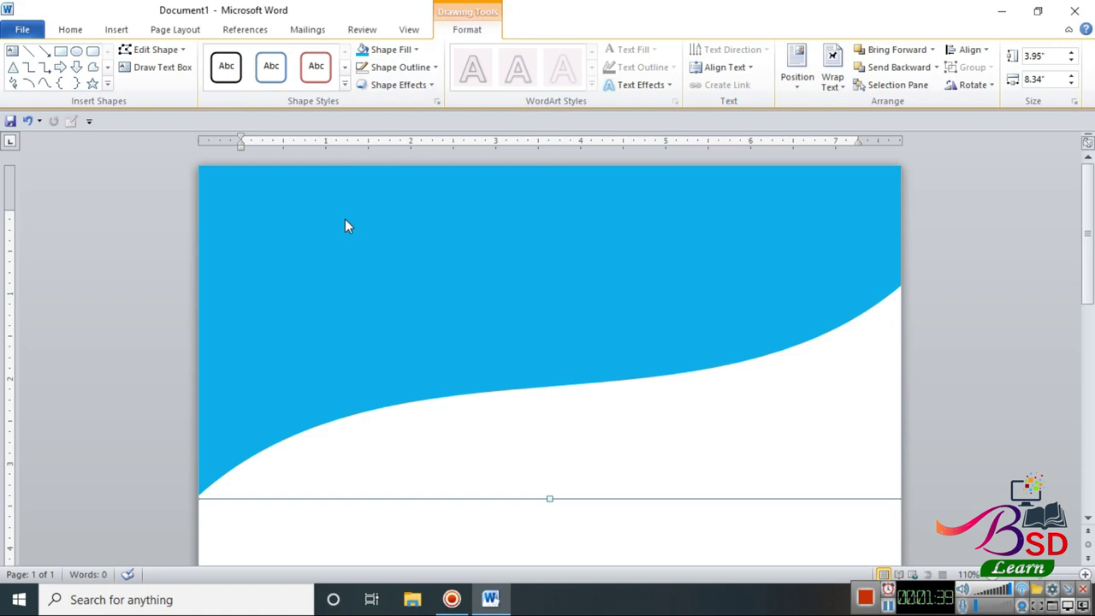
- Add a yellow duplicate of the wave behind it, nudged left and up
key("ctrl+d")
left_click(393, 49)
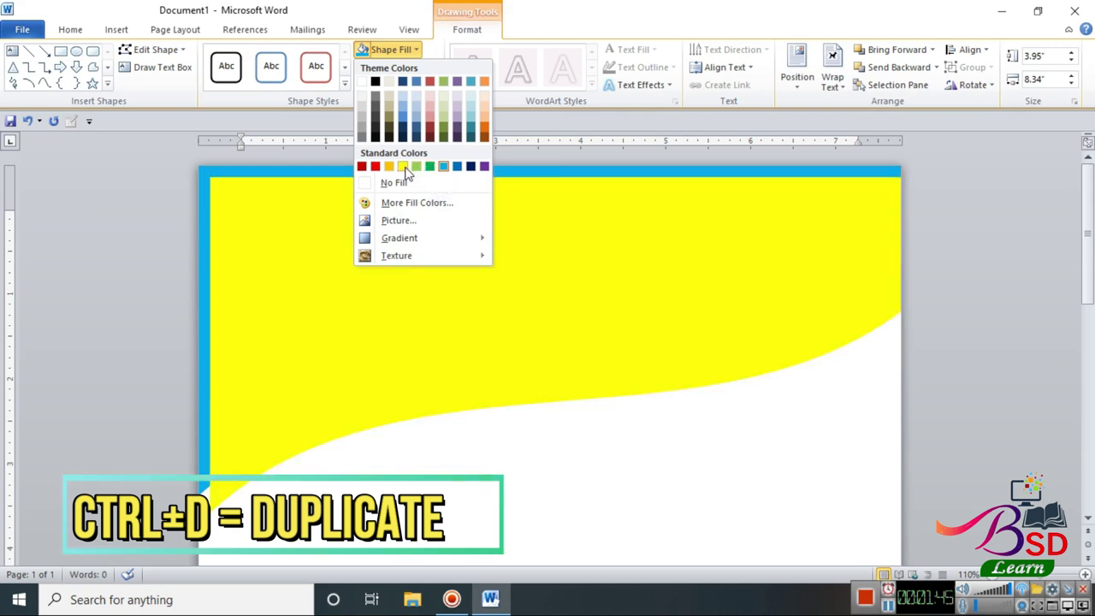
left_click(402, 167)
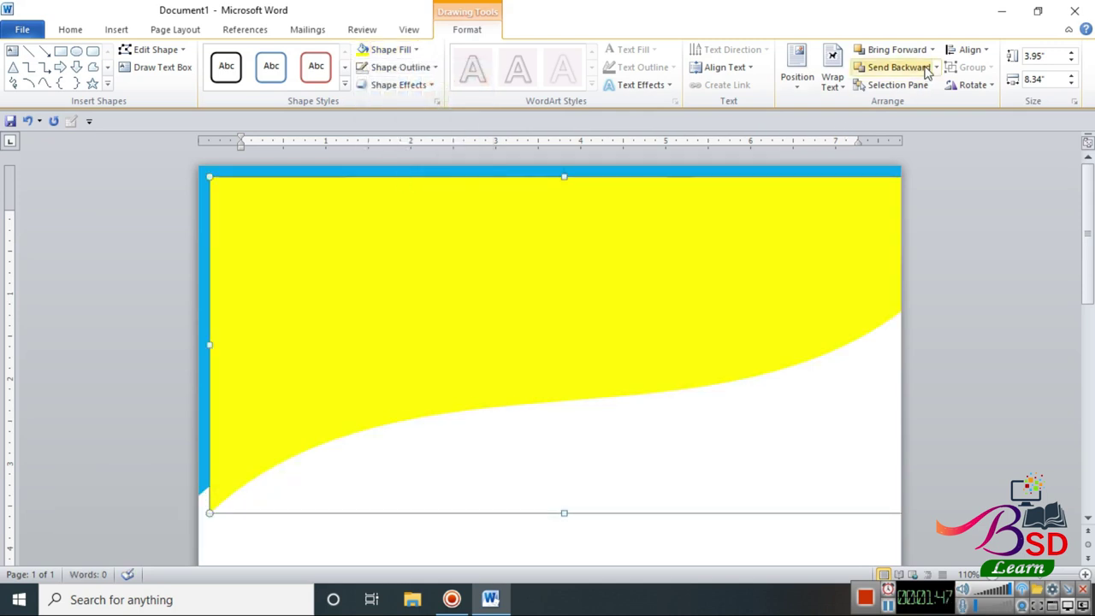
left_click(914, 70)
key("ctrl+Left")
key("ctrl+Left")
key("ctrl+Left")
key("ctrl+Left")
key("ctrl+Left")
key("ctrl+Left")
key("ctrl+Left")
key("ctrl+Left")
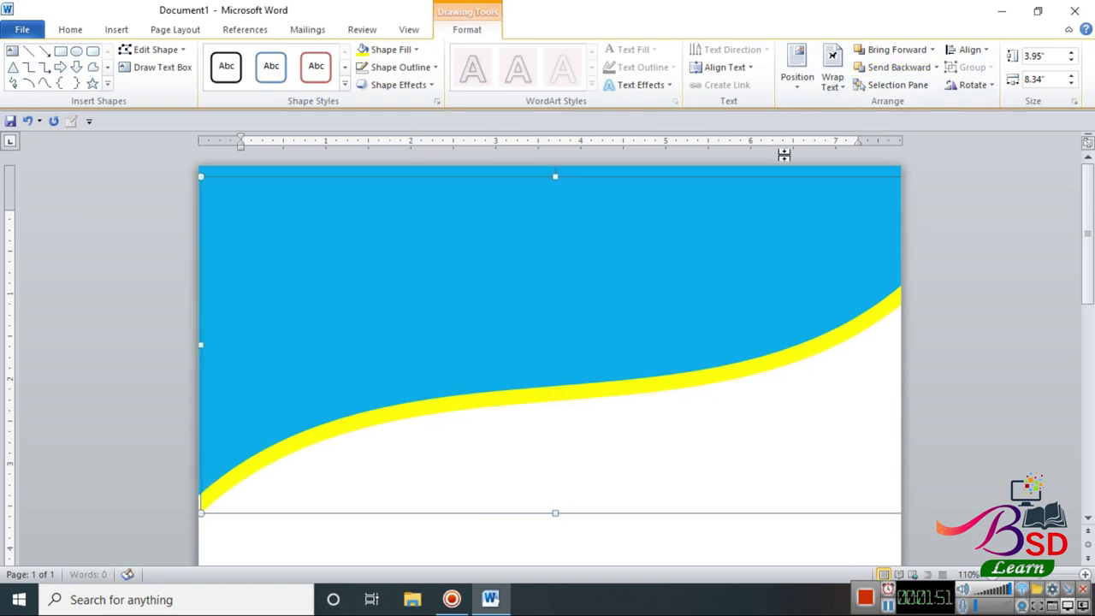
key("ctrl+Up")
key("ctrl+Up")
key("ctrl+Up")
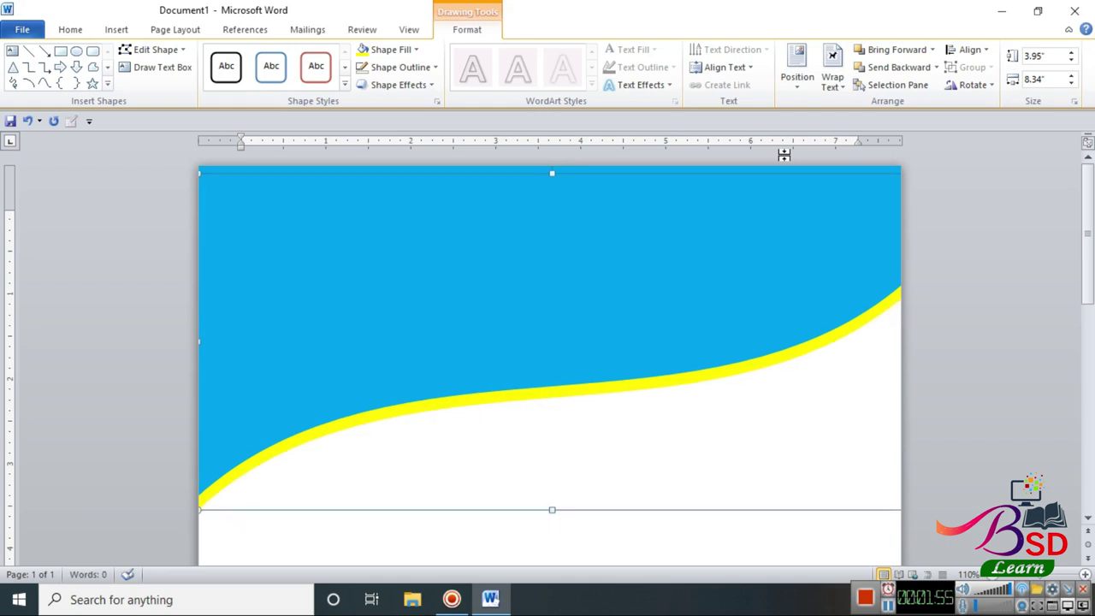
- Add a navy duplicate shifted left and sent behind the yellow stripe
key("ctrl+d")
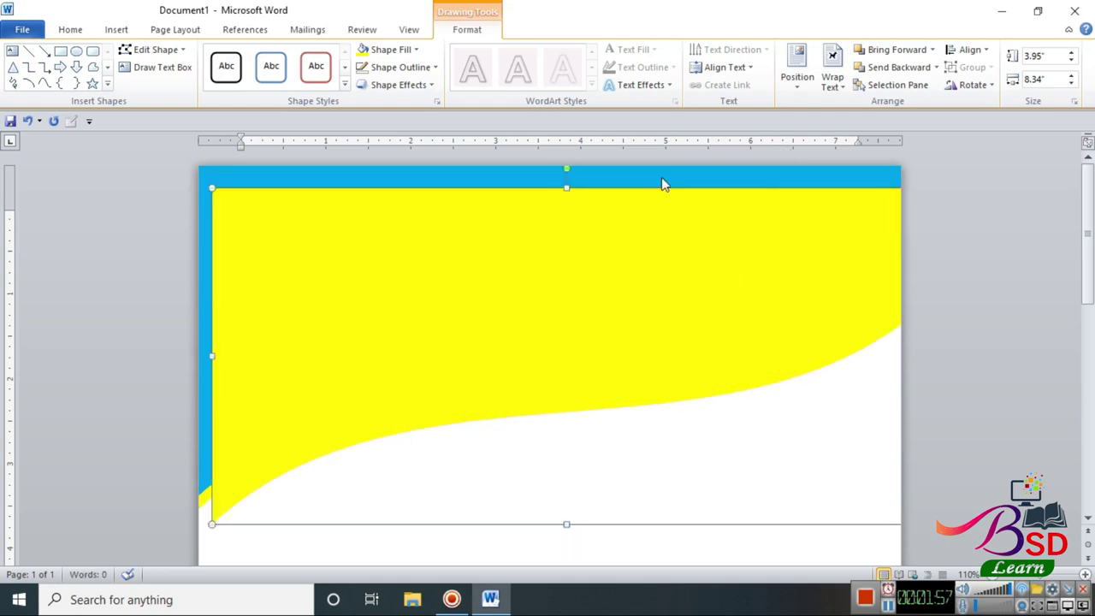
left_click(416, 50)
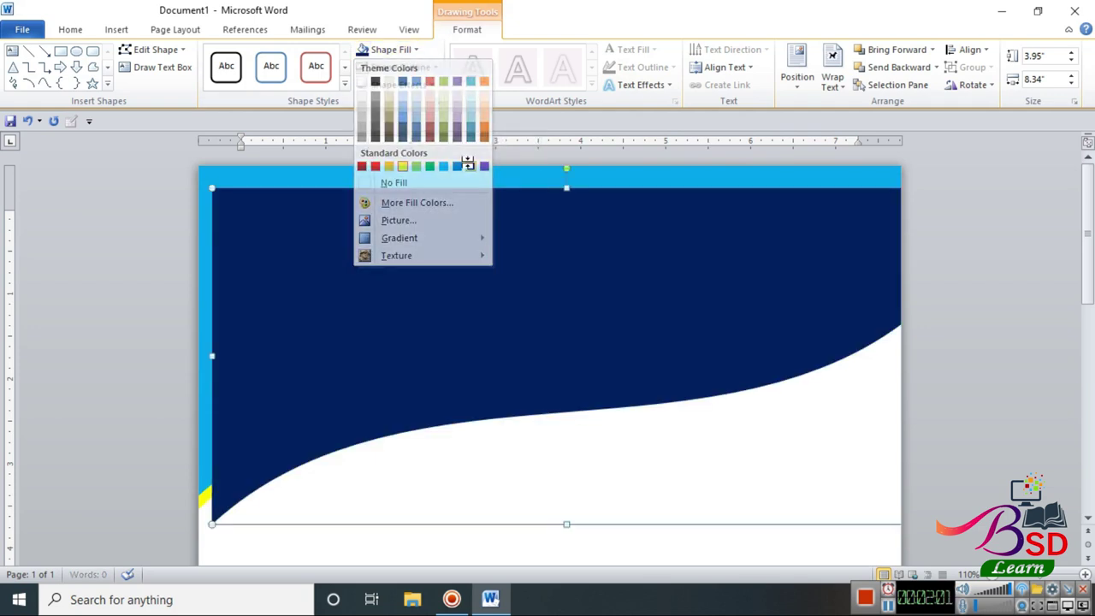
left_click(470, 166)
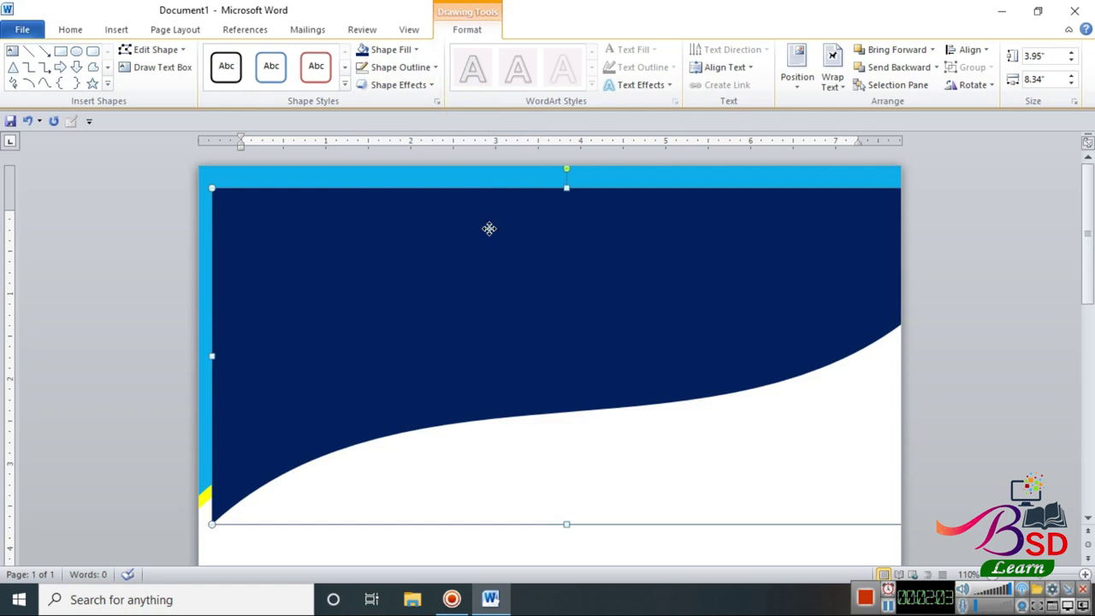
left_click_drag(488, 229, 468, 241)
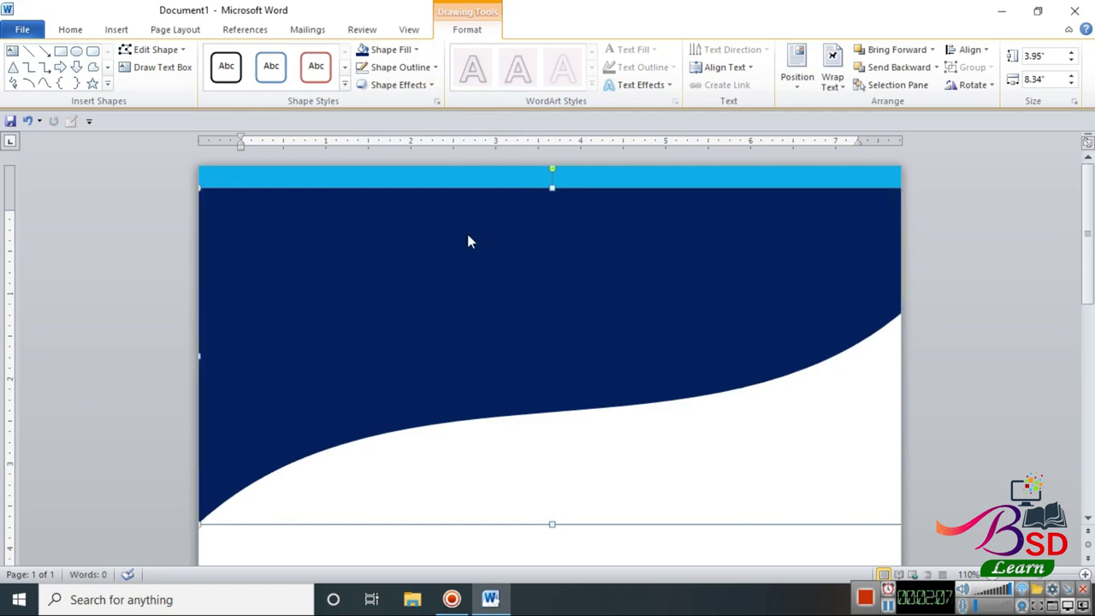
left_click(899, 70)
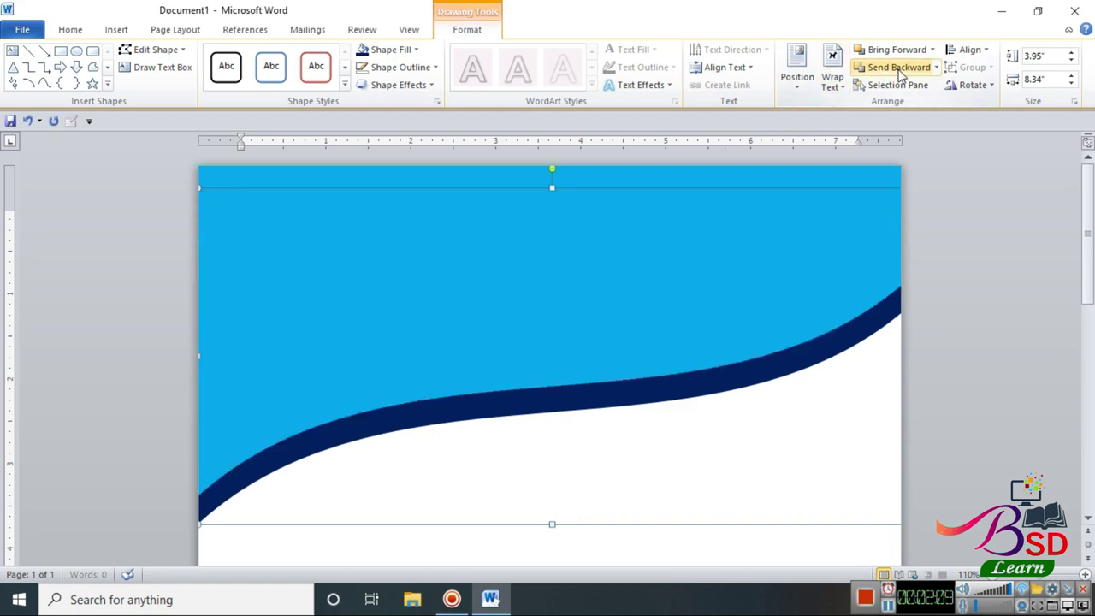
left_click(898, 71)
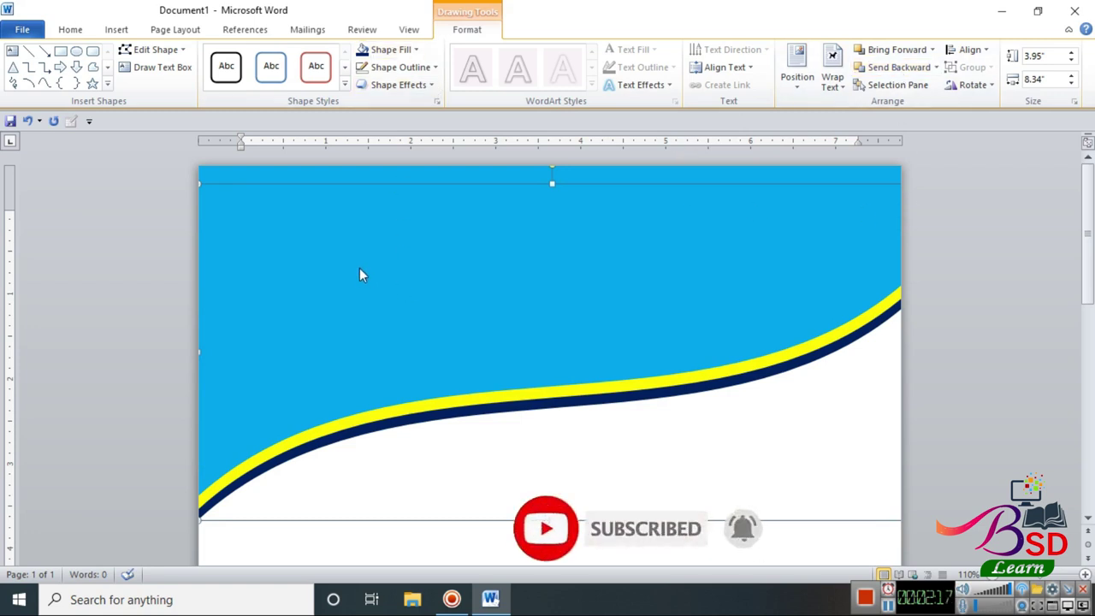
- Add a red copy of the curve, send it back three layers and nudge it into place
key("ctrl+v")
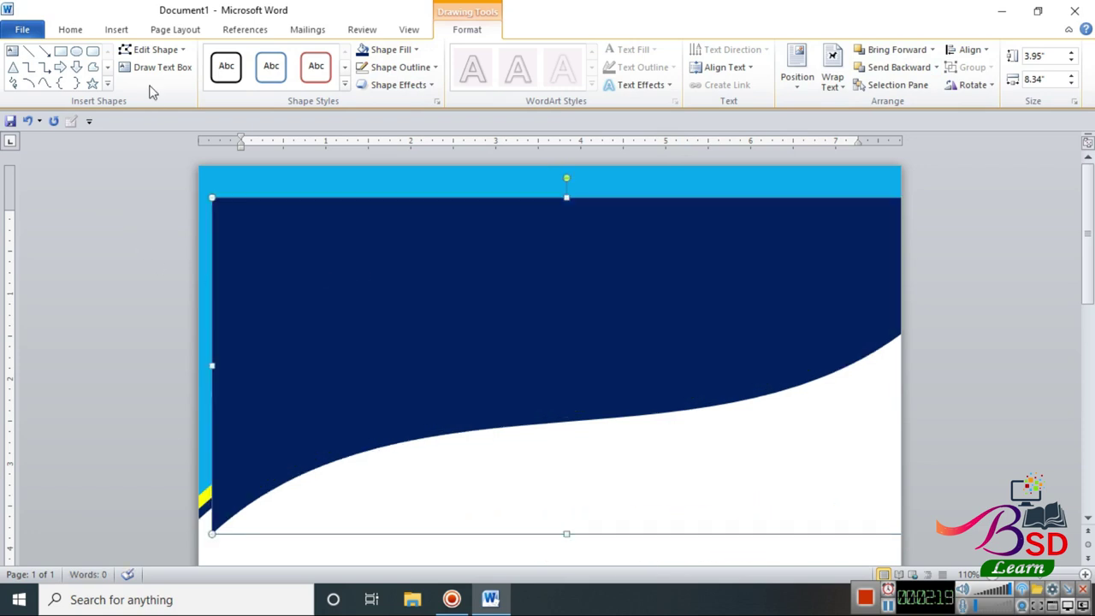
left_click(359, 51)
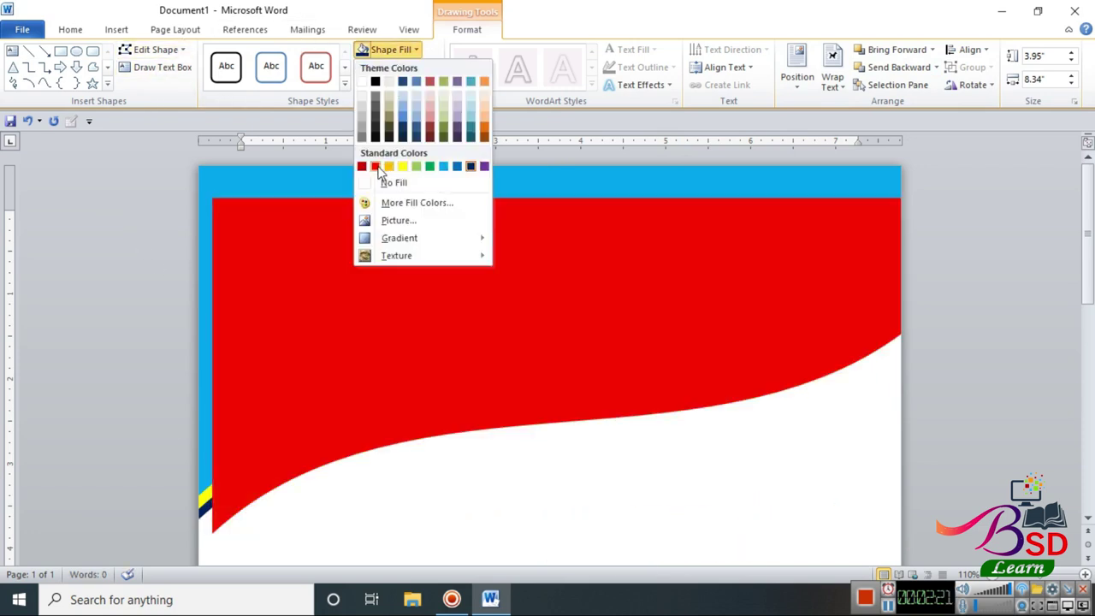
left_click(378, 165)
left_click(898, 68)
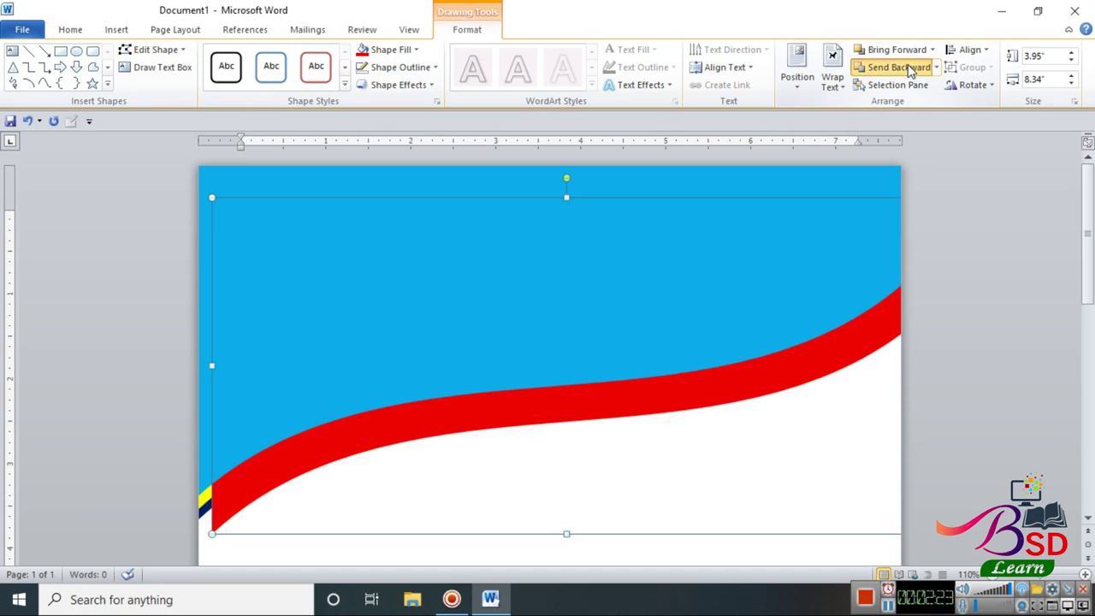
left_click(898, 68)
left_click(898, 67)
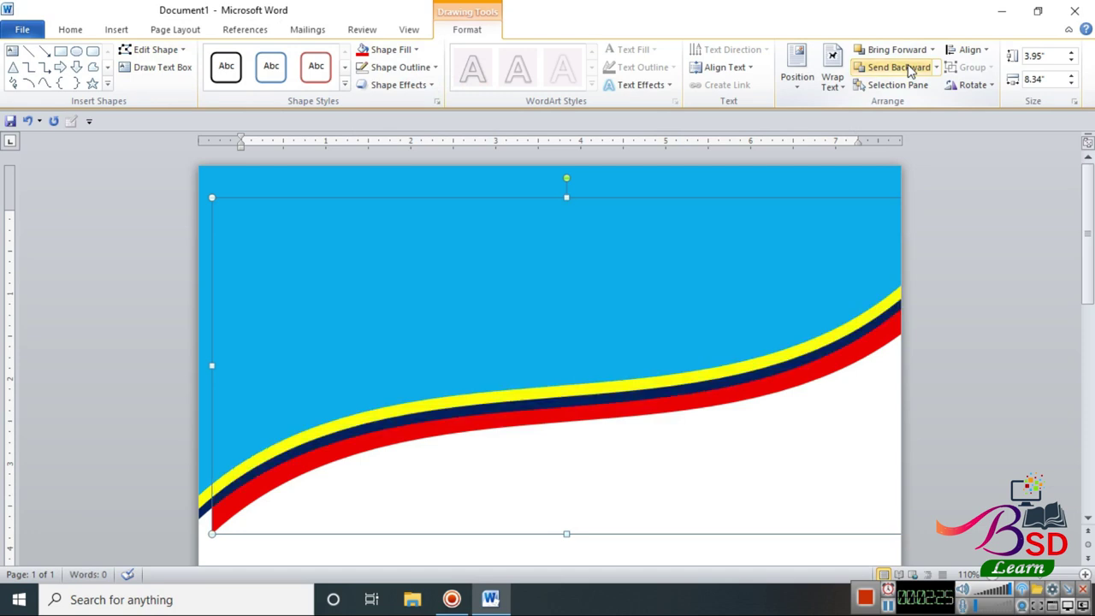
key("Up")
key("Up")
key("Up")
key("Up")
key("Left")
key("Left")
key("Left")
key("Left")
key("Left")
key("Left")
key("Down")
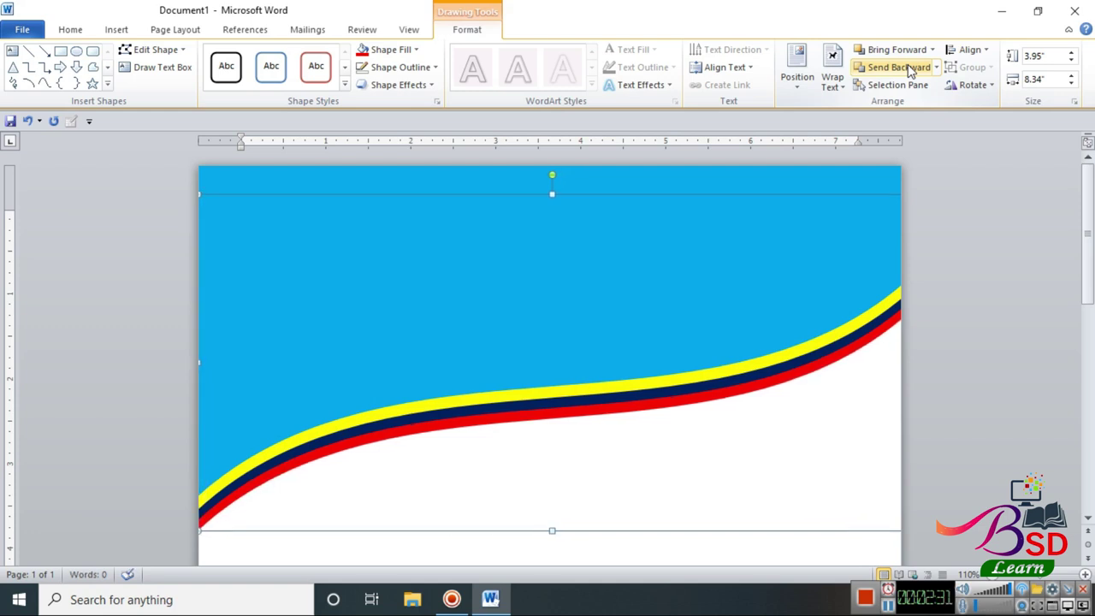
- Fill the light-blue header with the Training-Based-on-Biblical-values photo from Desktop > Employer
left_click(658, 253)
left_click(415, 49)
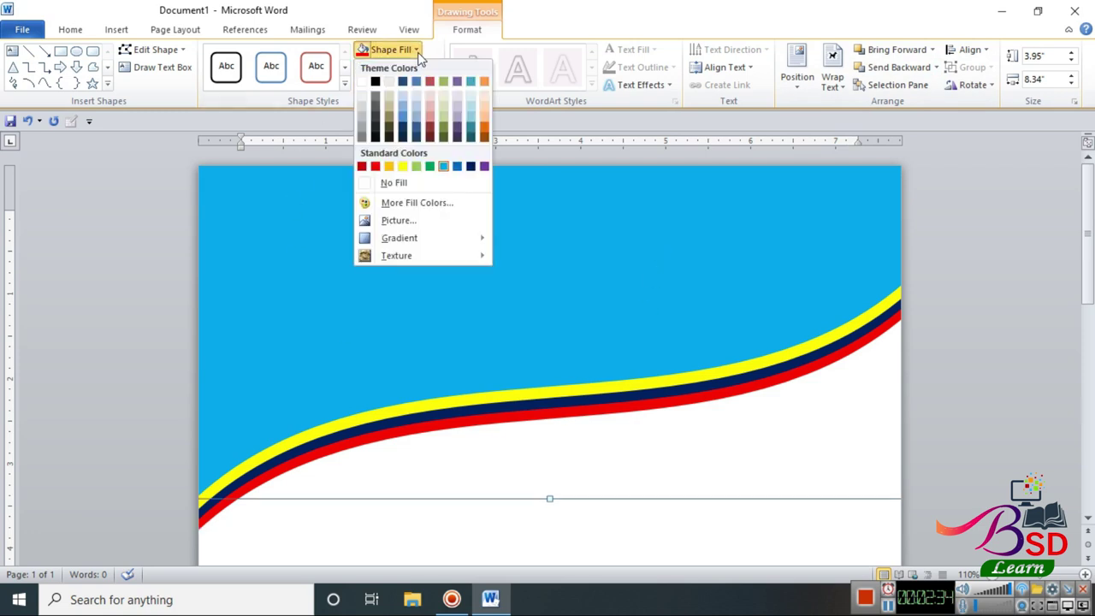
left_click(398, 221)
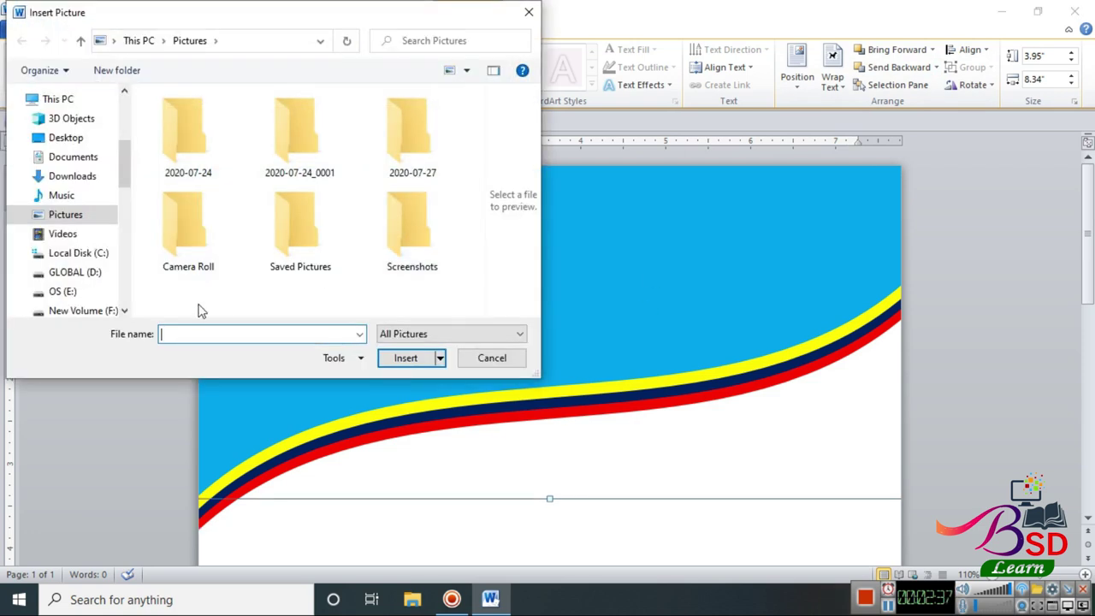
left_click(53, 142)
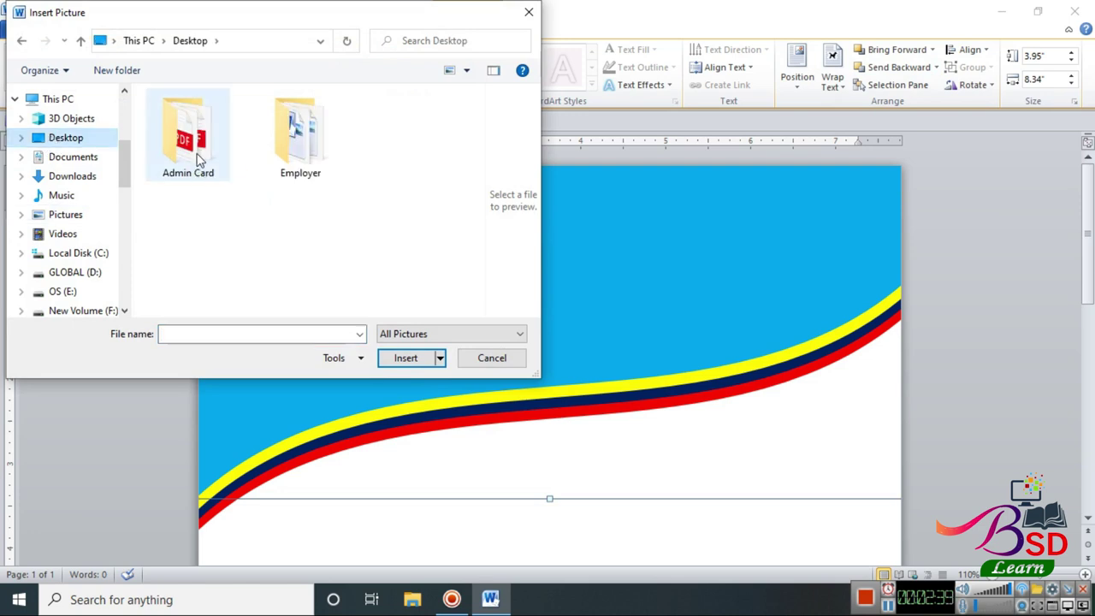
double_click(282, 133)
left_click(196, 273)
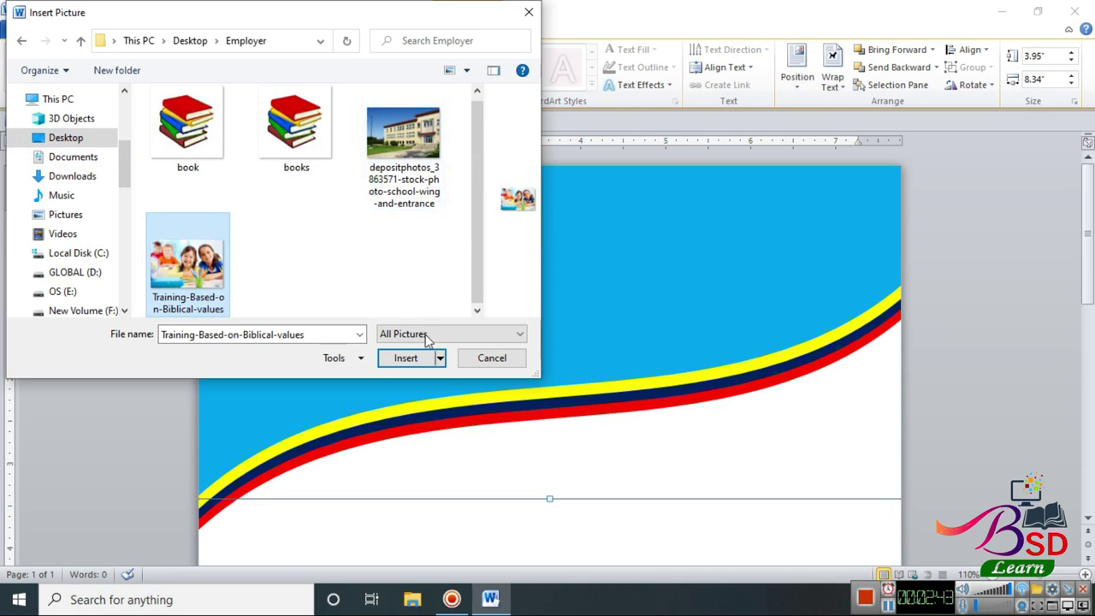
left_click(416, 357)
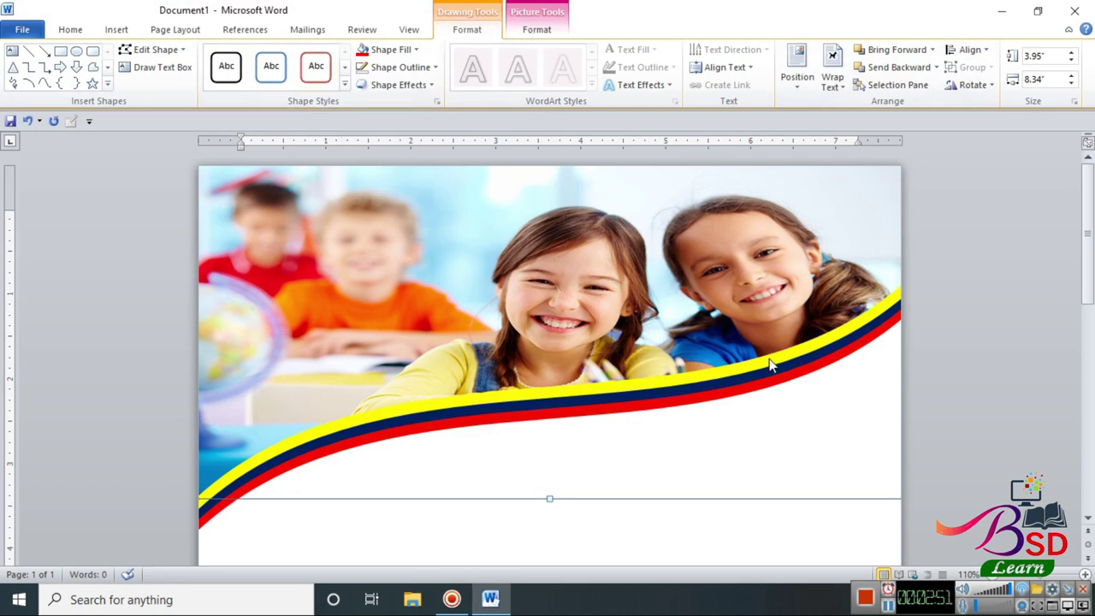
left_click(1003, 329)
scroll(505, 400, "down", 3)
- Draw an oval circle over the stripes' left end, nudging it up and starting to shrink it
scroll(505, 400, "down", 1)
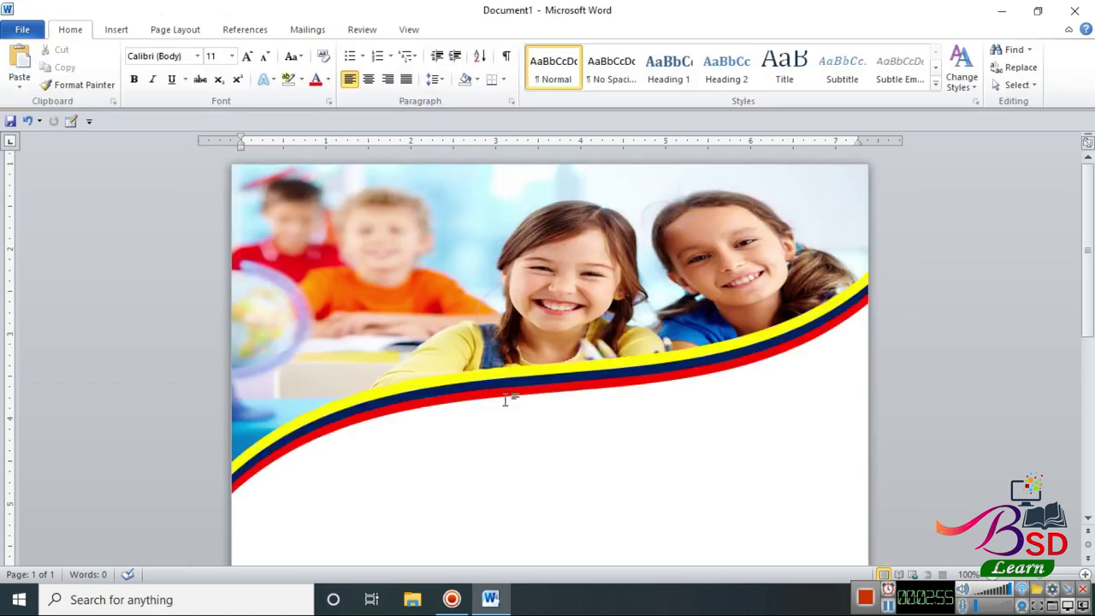
scroll(505, 400, "down", 1)
scroll(504, 399, "down", 1)
scroll(490, 398, "up", 1)
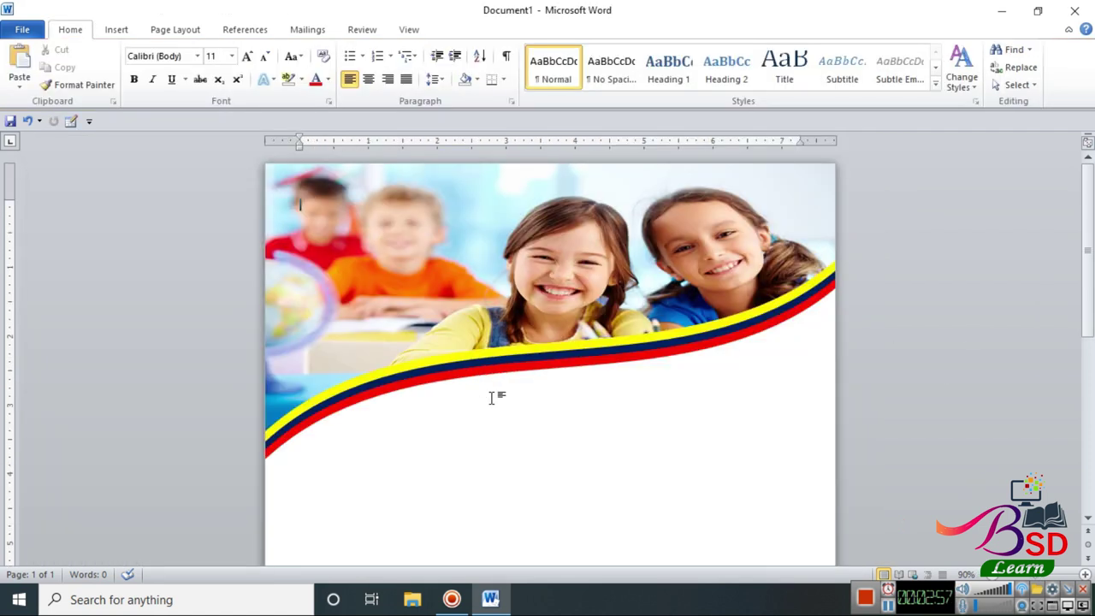
left_click(120, 31)
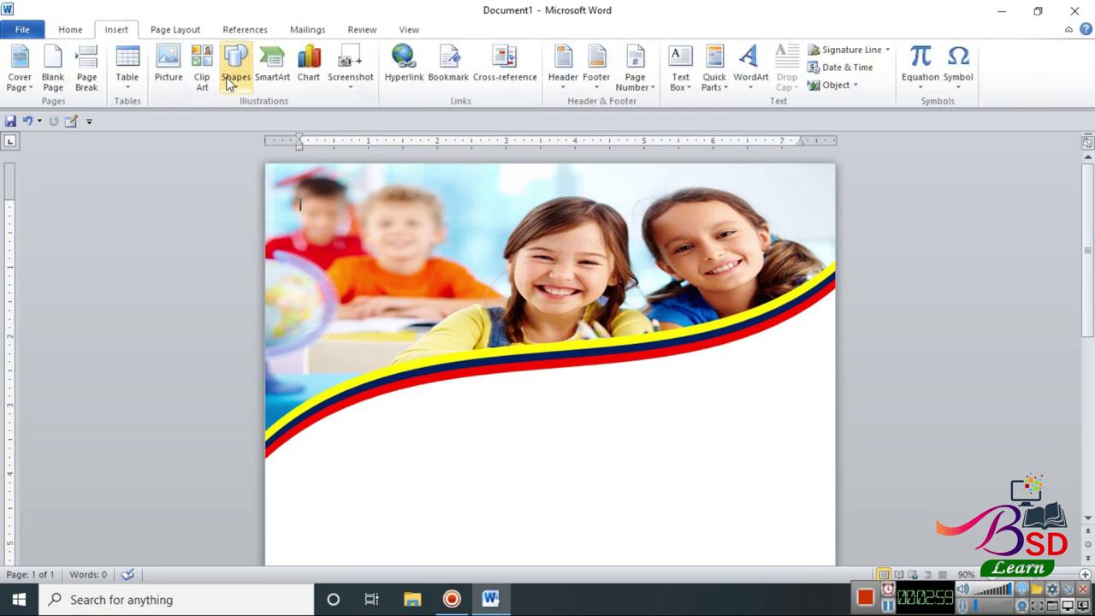
left_click(234, 76)
left_click(292, 118)
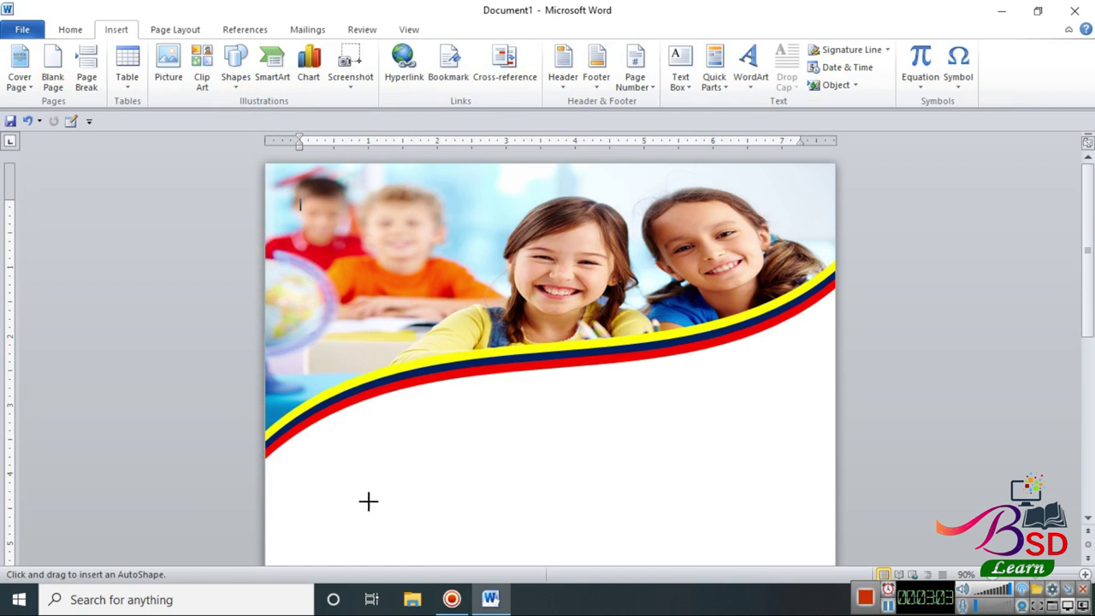
mouse_move(290, 356)
left_mouse_down()
mouse_move(411, 527)
mouse_move(408, 512)
left_mouse_up()
key("Up")
key("Up")
key("Up")
key("Up")
key("Up")
key("Up")
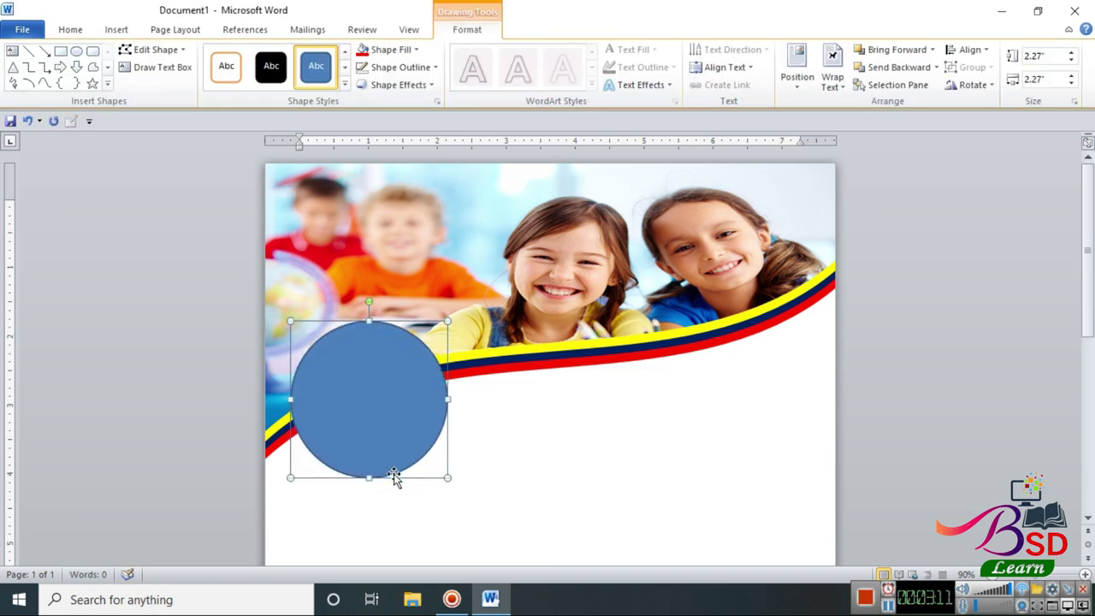
left_click_drag(290, 322, 313, 371)
- Shrink the circle and give it a 4½ pt red outline
left_click_drag(376, 405, 353, 398)
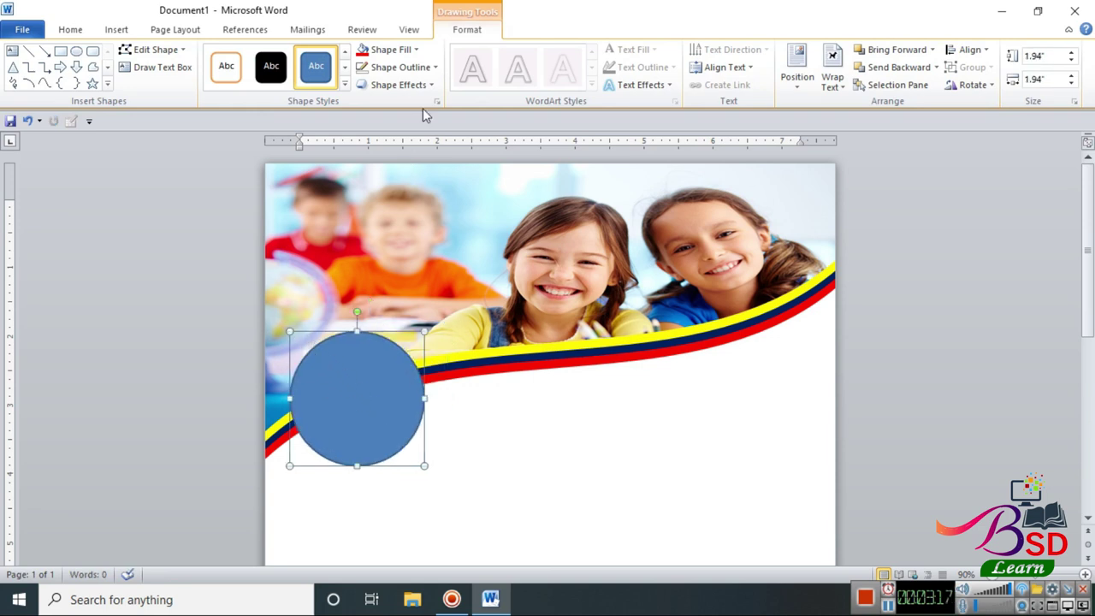
left_click(433, 64)
mouse_move(425, 245)
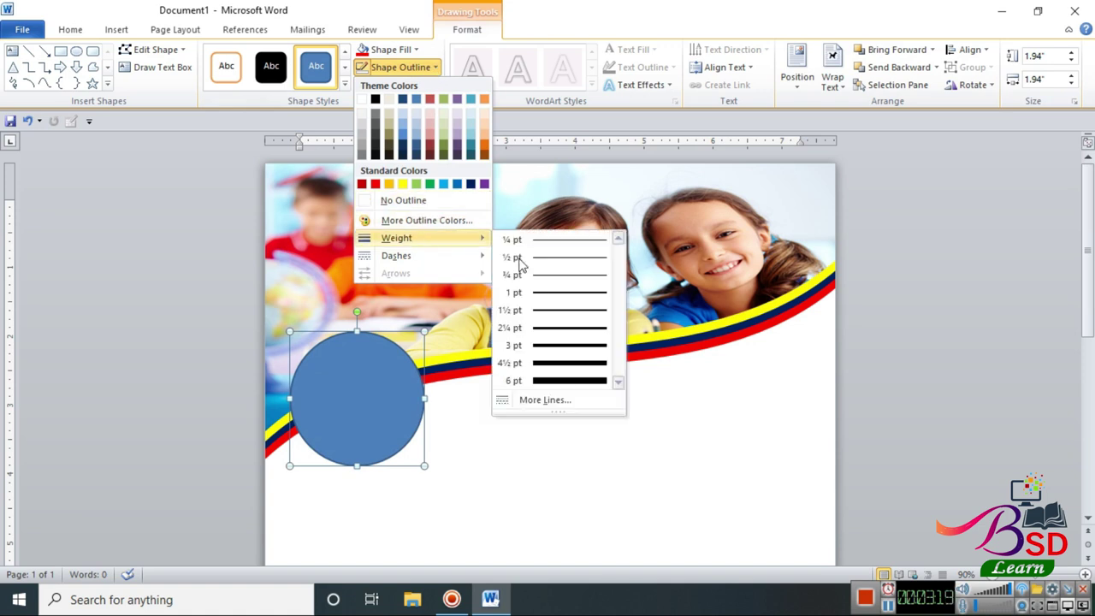
left_click(573, 364)
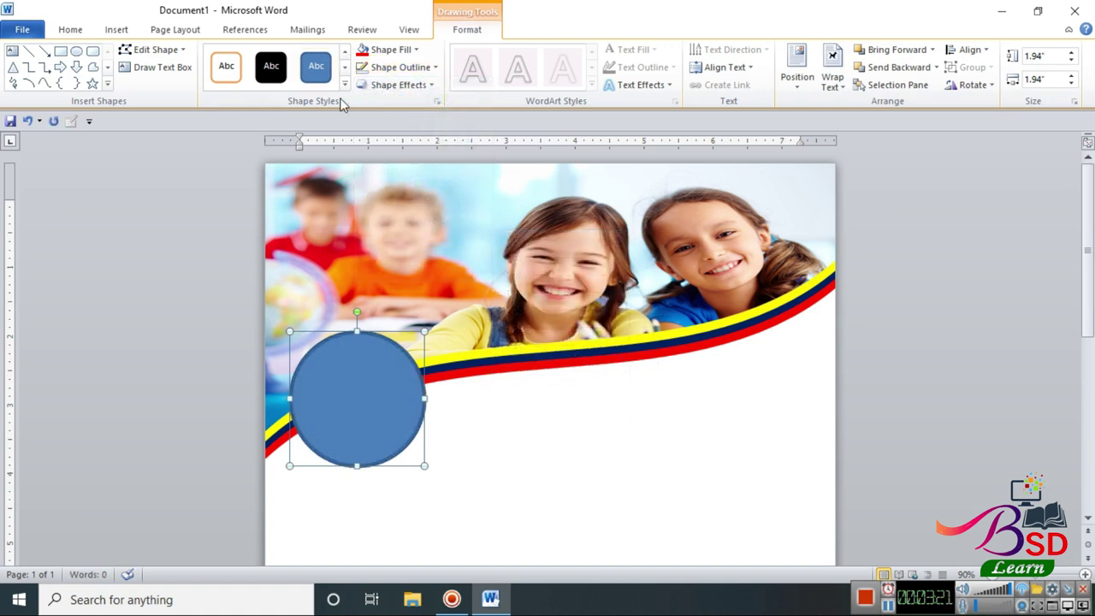
left_click(424, 66)
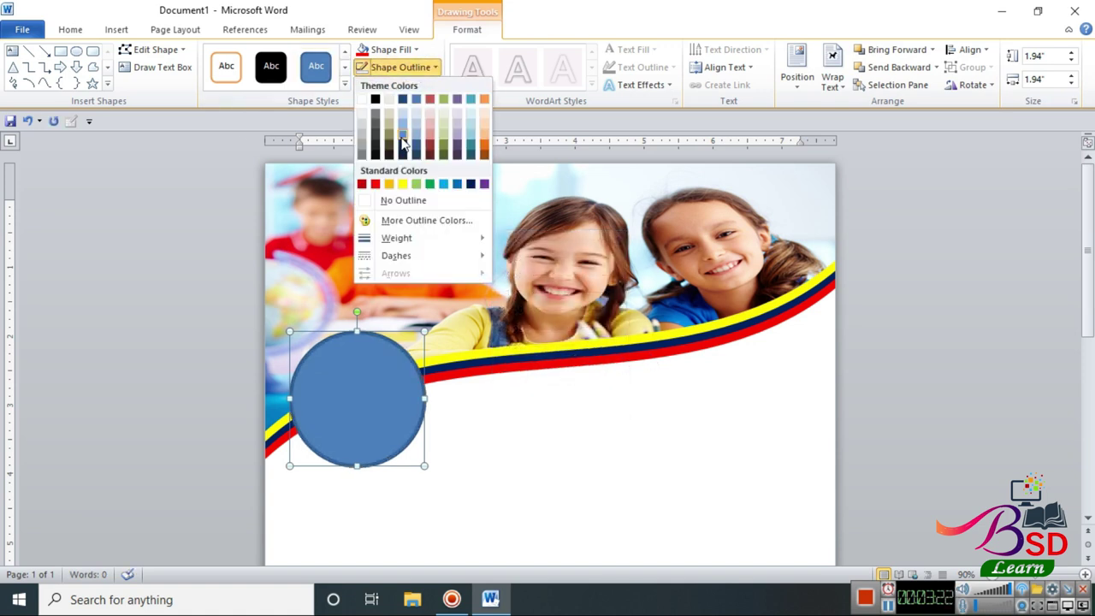
left_click(375, 184)
- Fill the circle with the school building photo
left_click(415, 51)
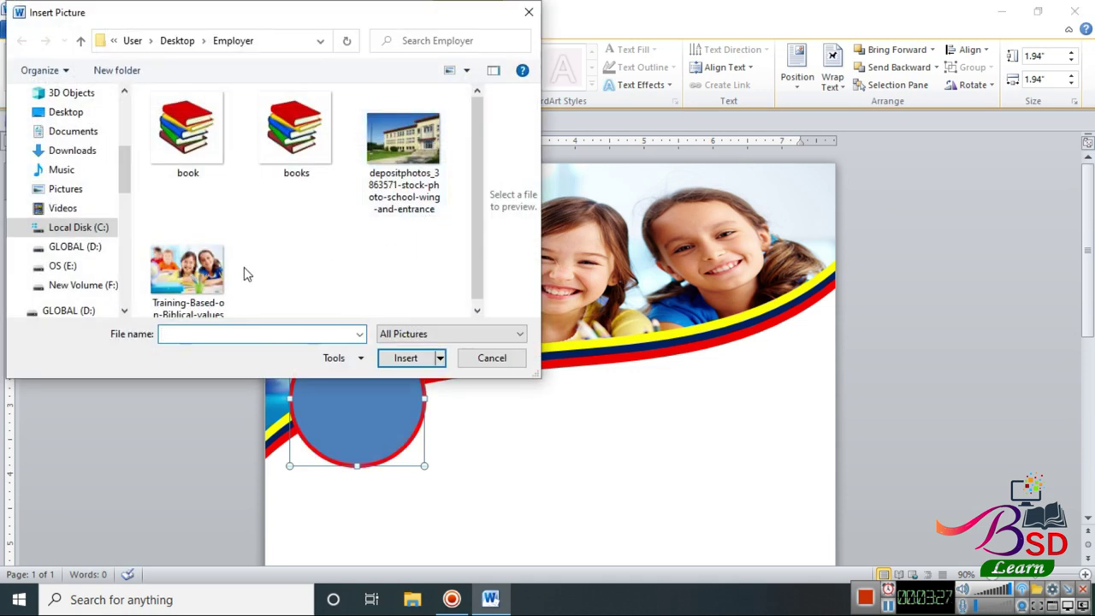
left_click(417, 152)
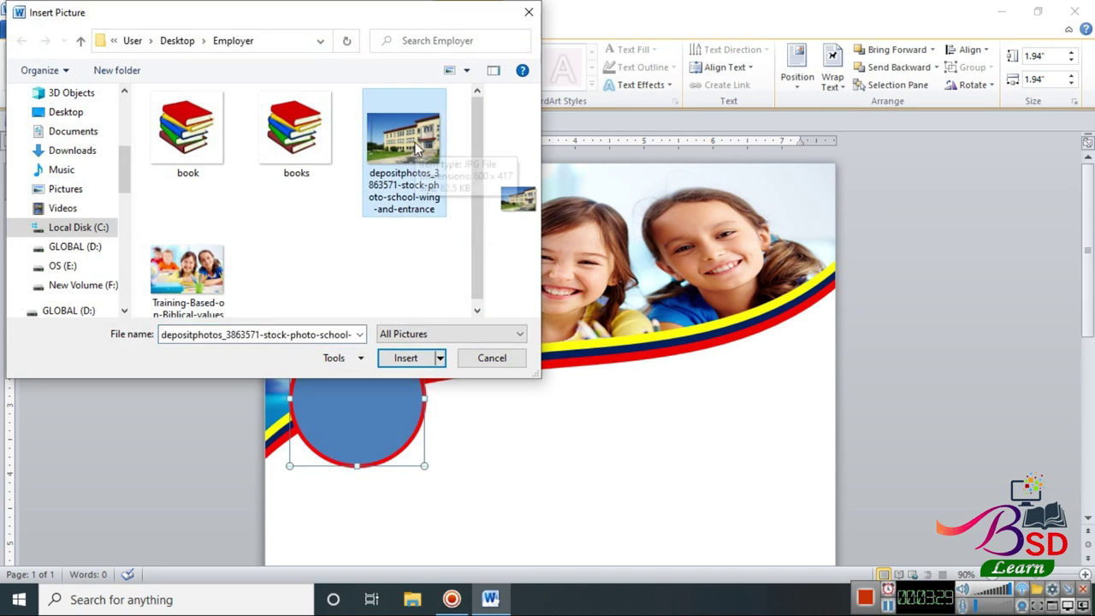
left_click(415, 357)
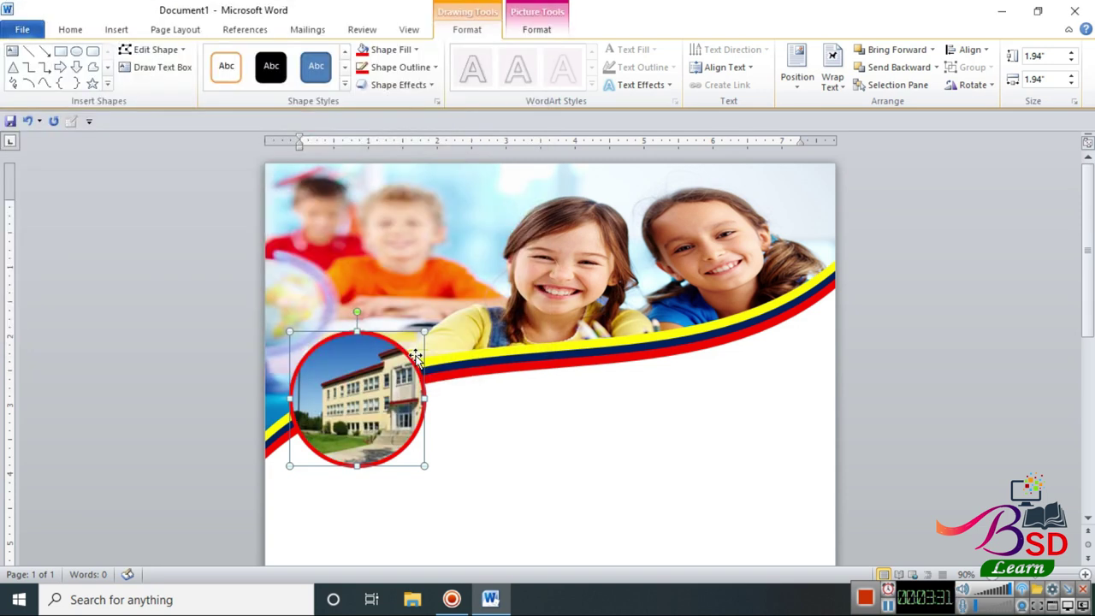
left_click(482, 443)
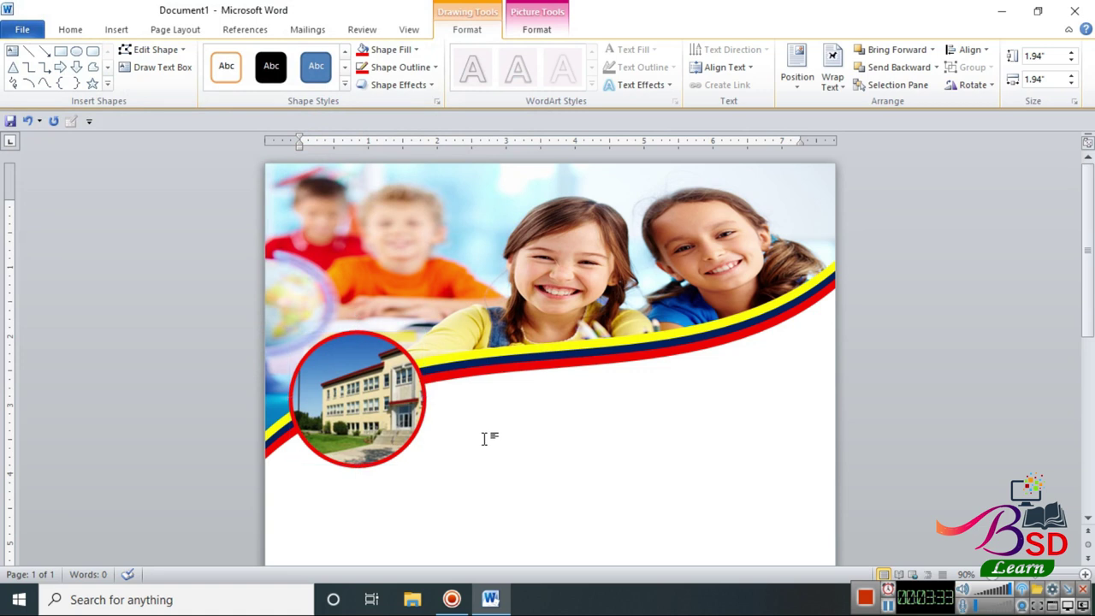
- Draw a small rectangle, about 0.55" by 2.26", beneath the school-photo circle
scroll(478, 416, "down", 2)
scroll(468, 400, "down", 3)
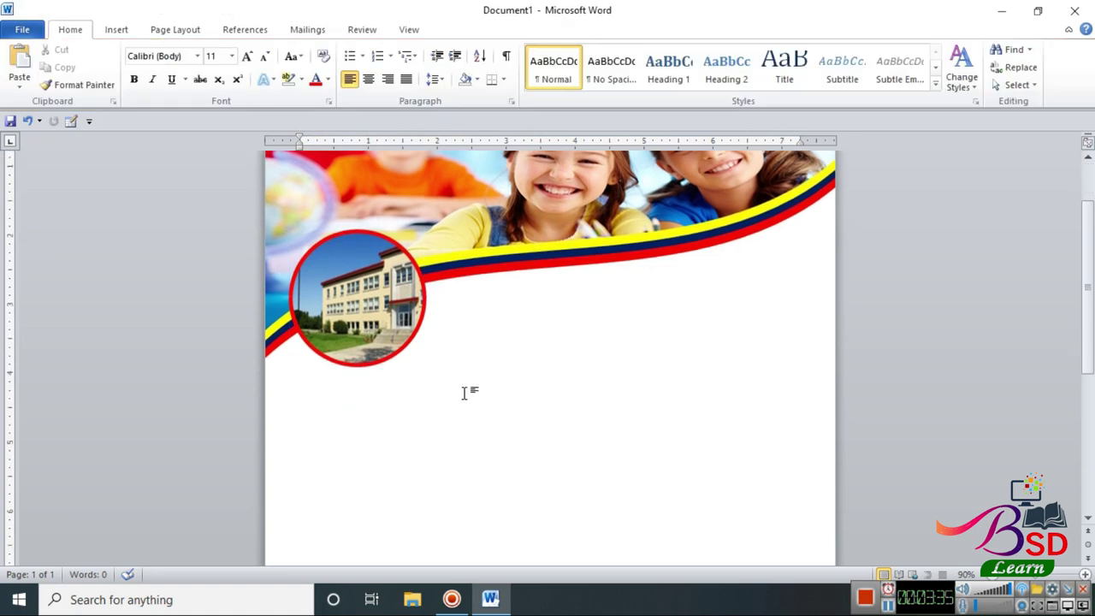
left_click(118, 30)
left_click(249, 58)
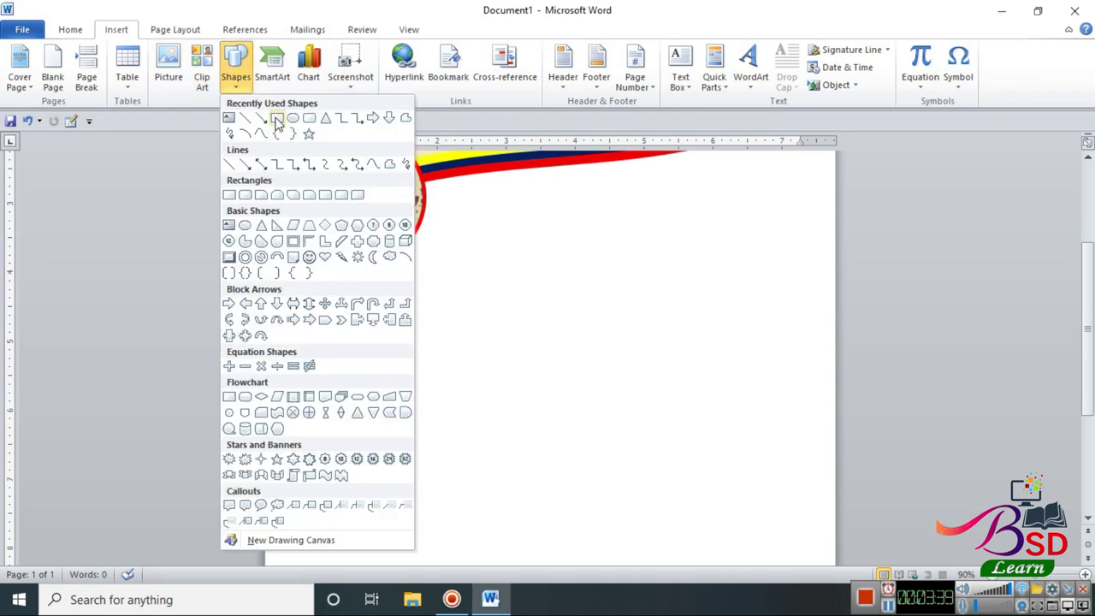
left_click(278, 120)
left_click(236, 64)
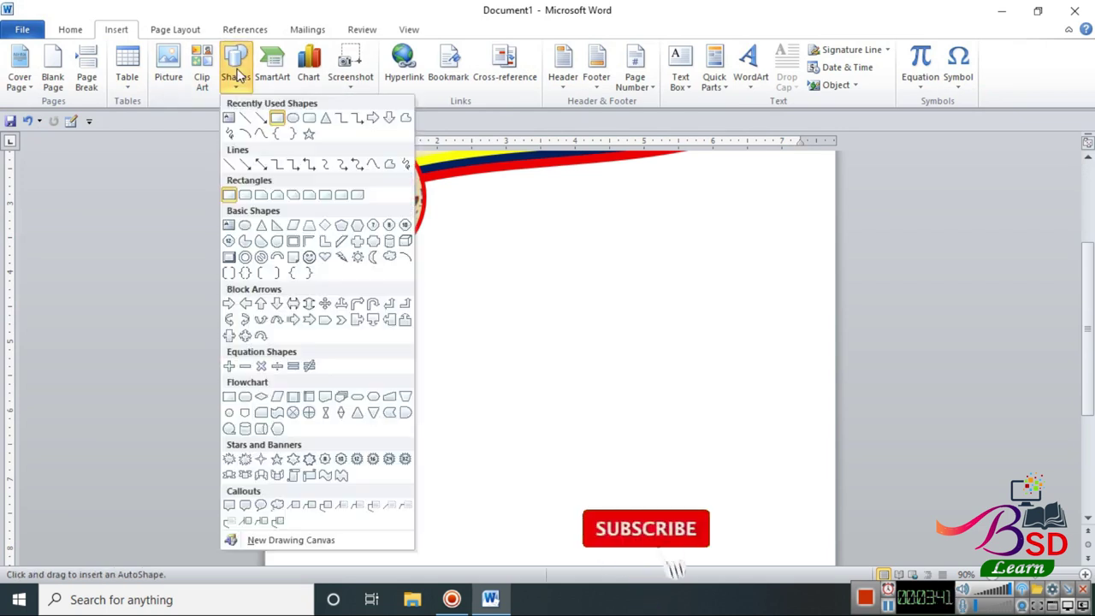
left_click(246, 195)
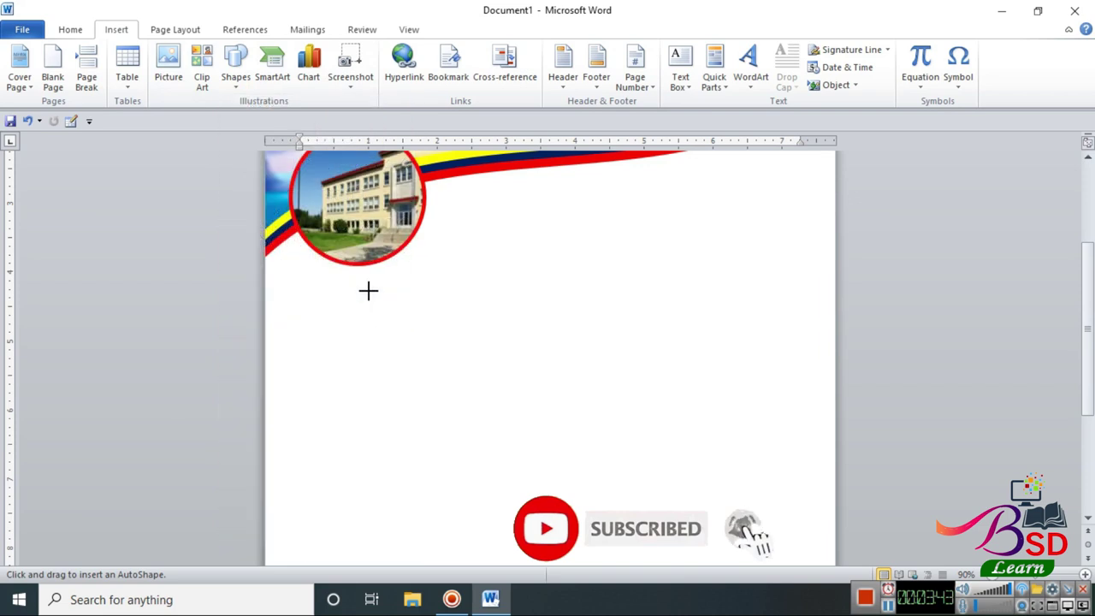
mouse_move(295, 294)
left_mouse_down()
mouse_move(365, 320)
mouse_move(451, 332)
left_mouse_up()
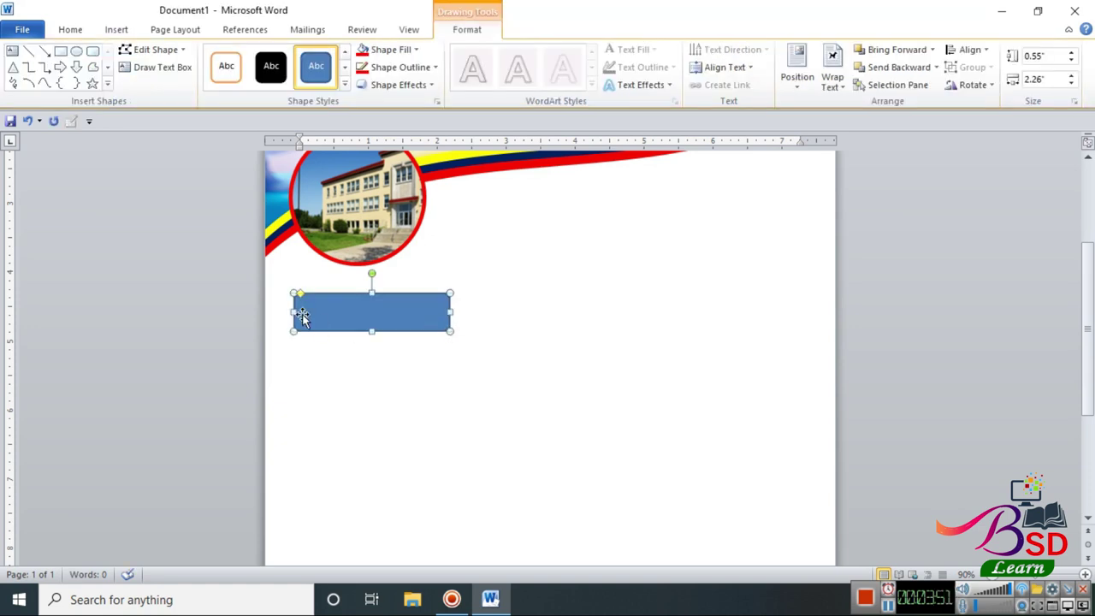
- Remove the small rectangle's outline and fill it red
left_click(436, 68)
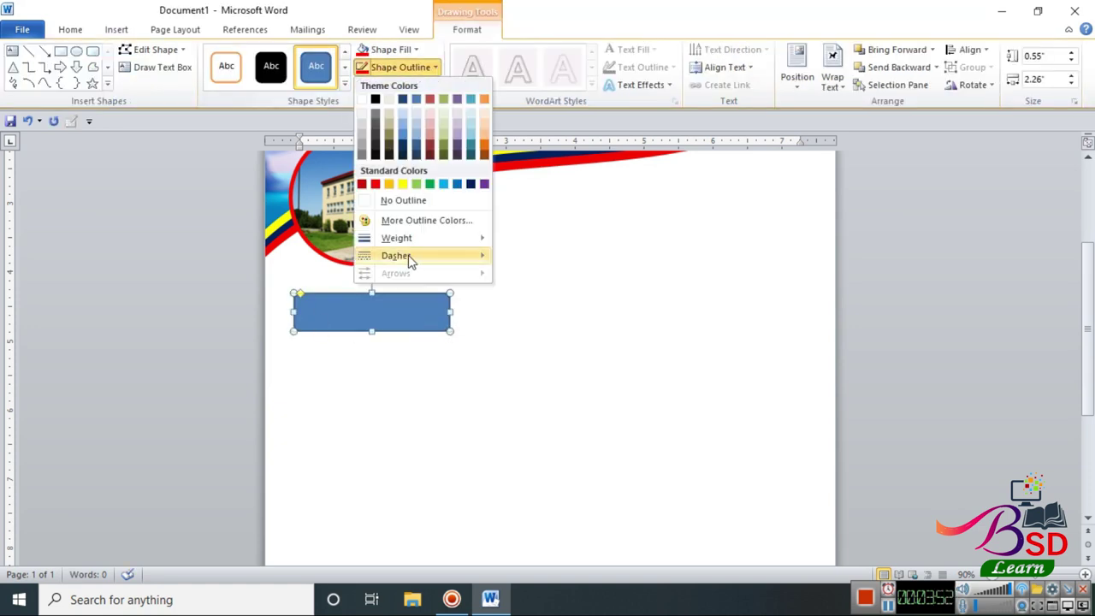
left_click(402, 202)
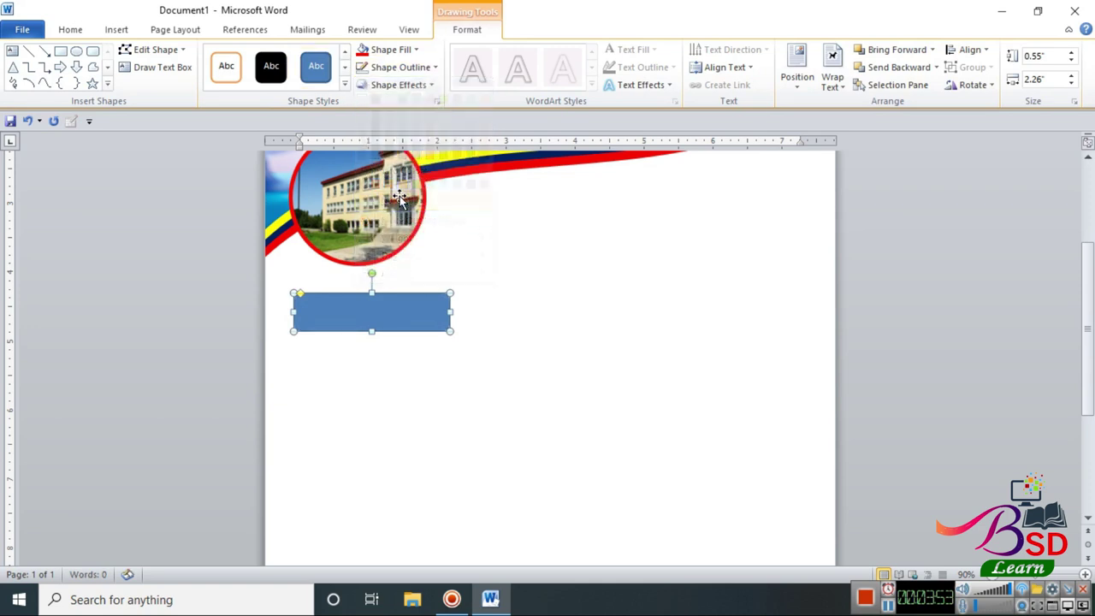
left_click(385, 50)
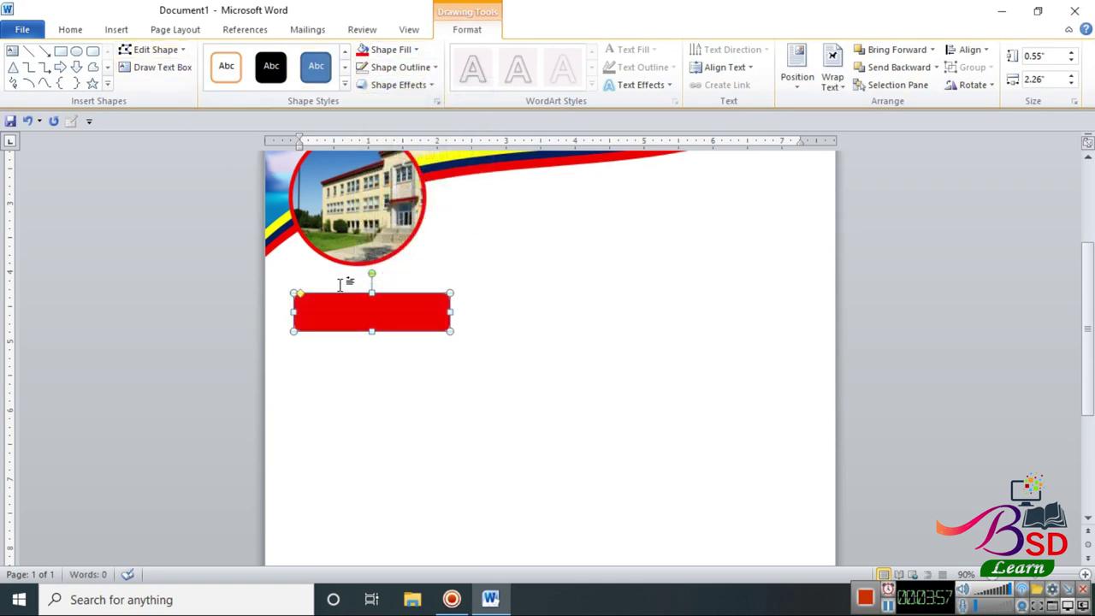
- Add the text 'OURS FEATURES' inside the red rectangle and select the whole shape
right_click(345, 313)
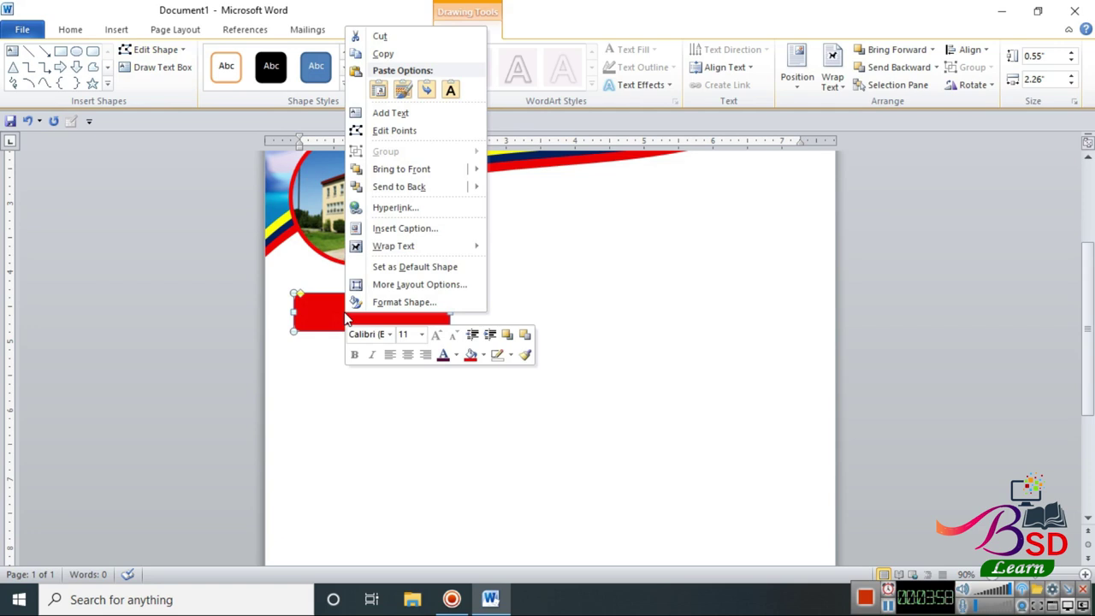
left_click(390, 113)
type("OURS")
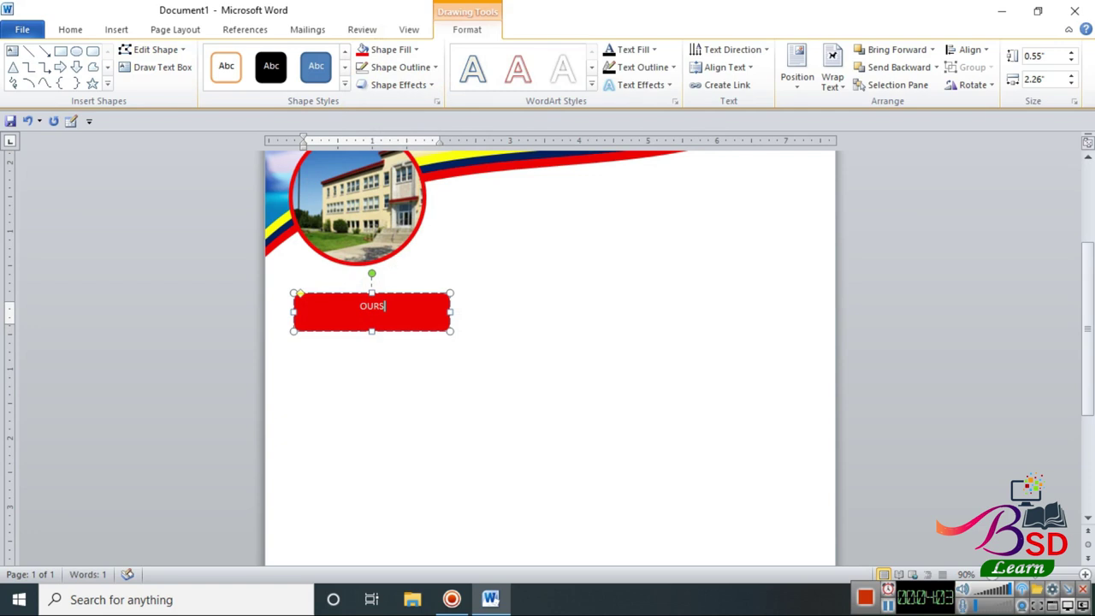
type(" FEAT")
type("URES")
key("Escape")
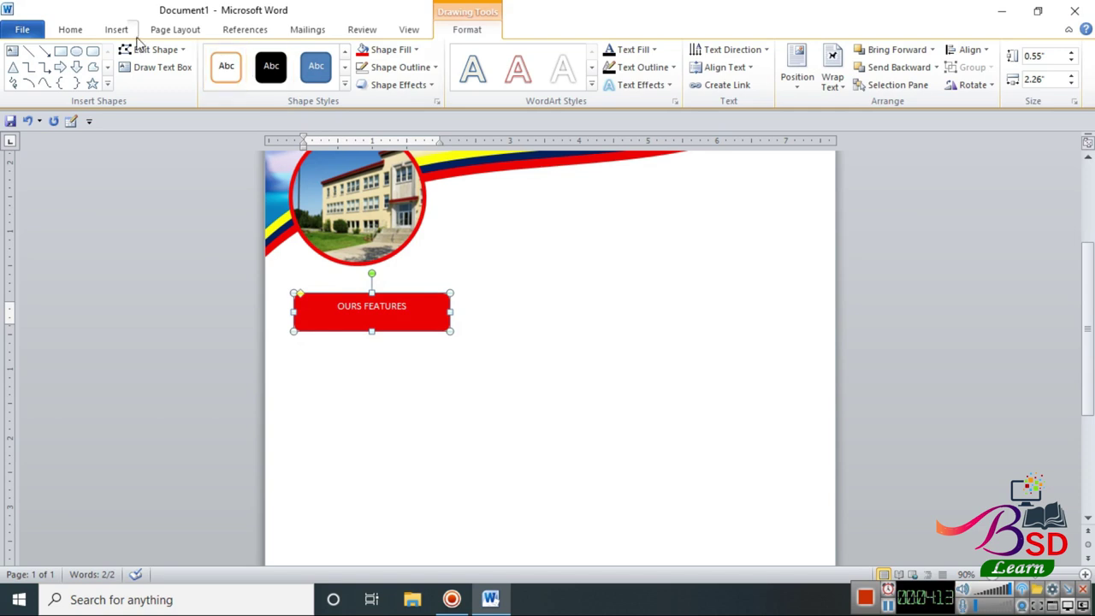
- Format the heading as bold Rockwell Condensed, growing it from 16 to 22 pt
left_click(70, 31)
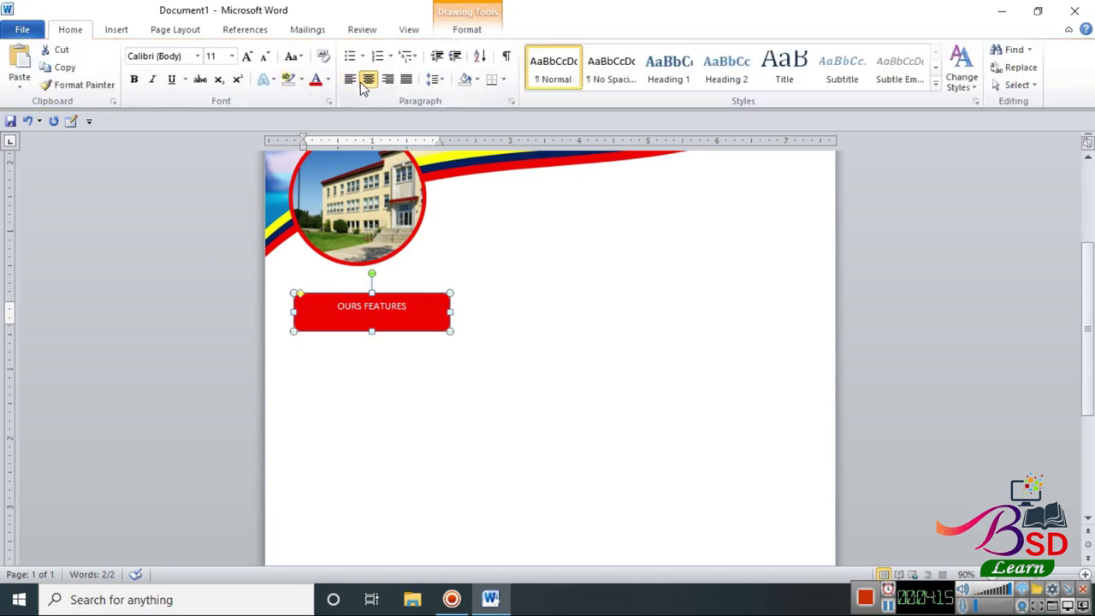
left_click(197, 56)
left_click(176, 166)
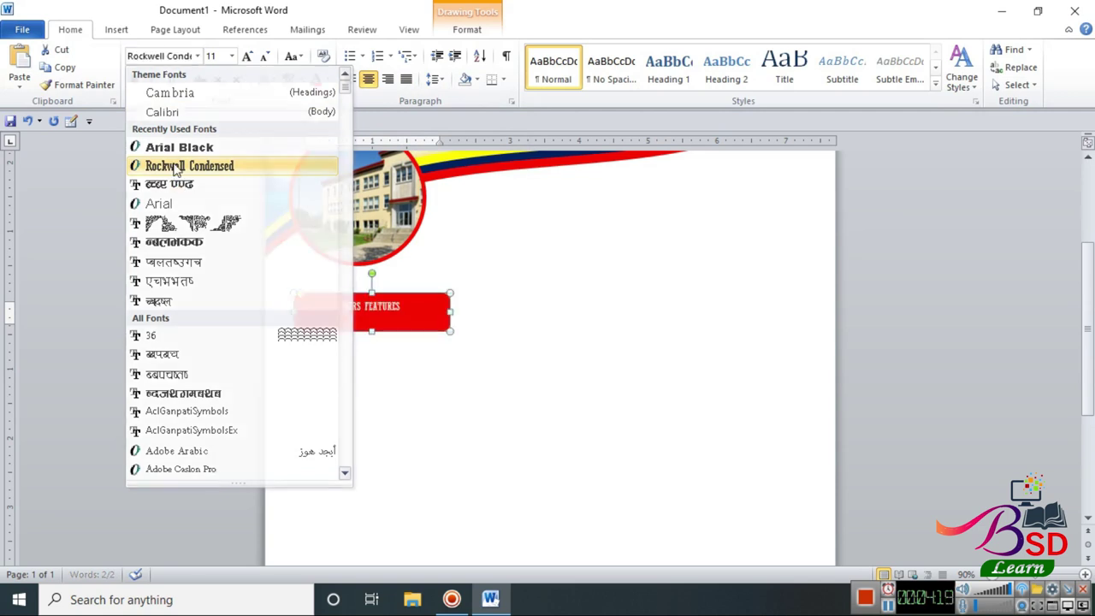
left_click(247, 58)
left_click(247, 58)
left_click(247, 59)
left_click(134, 79)
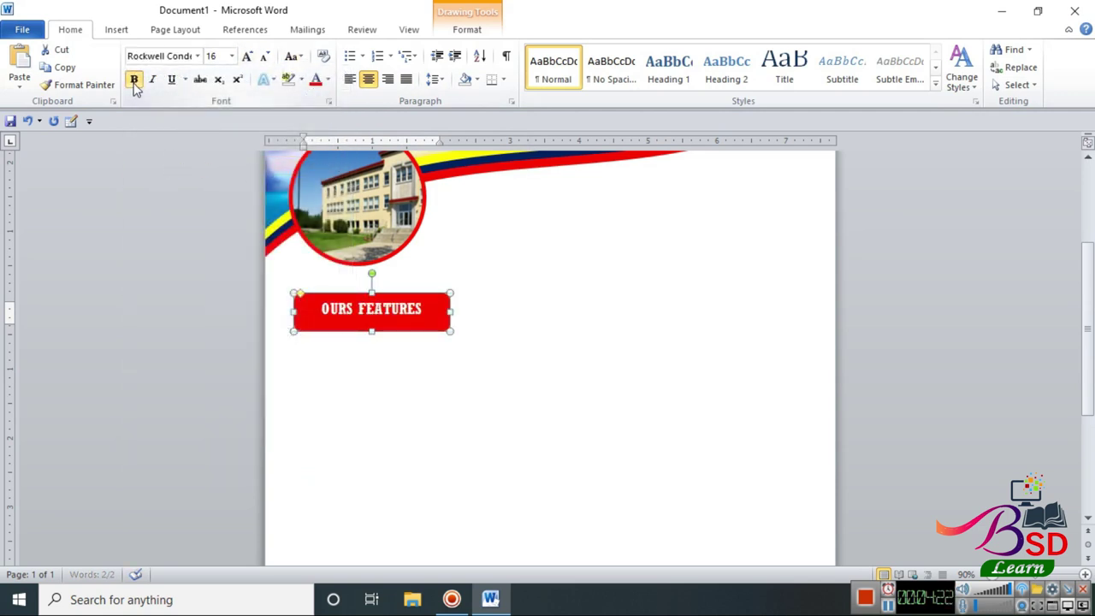
left_click(248, 61)
left_click(247, 58)
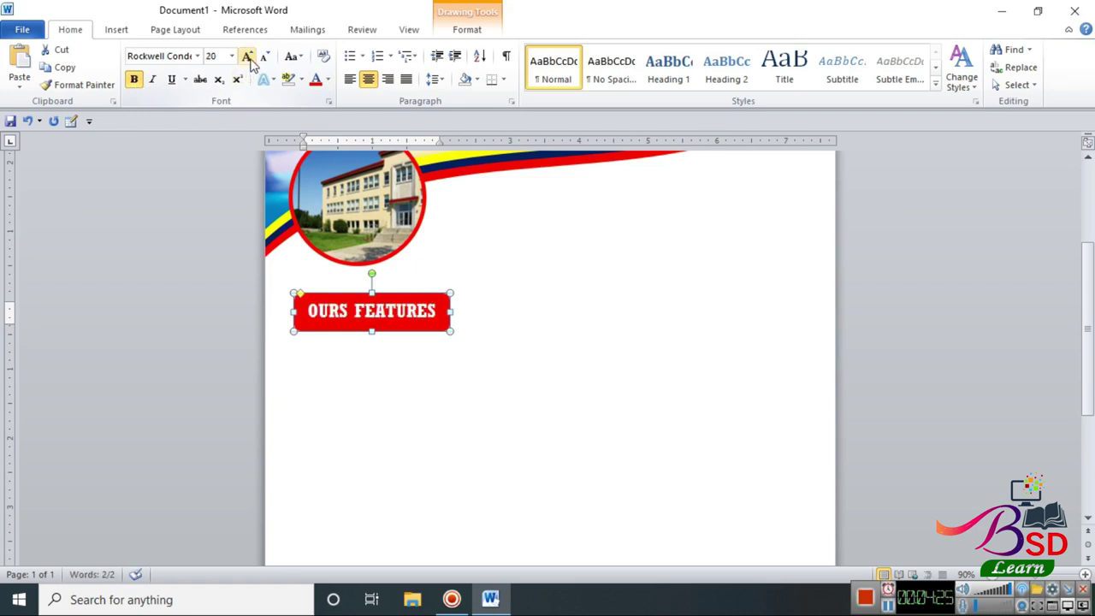
left_click(247, 59)
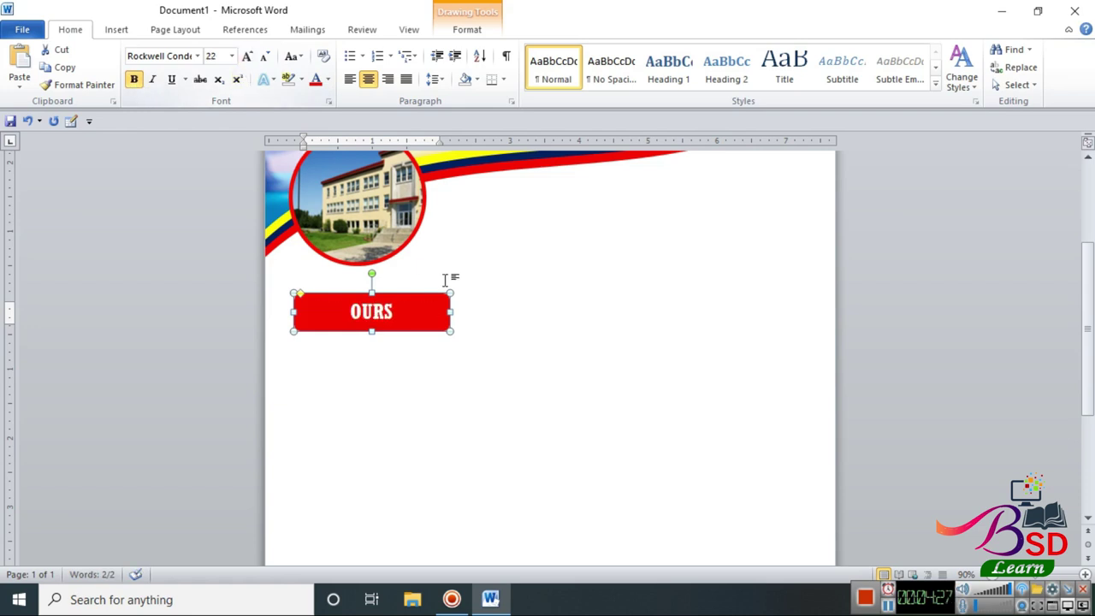
- Widen the red label and retype 'OURS' so OURS FEATURES fits on one line
left_click_drag(453, 313, 458, 312)
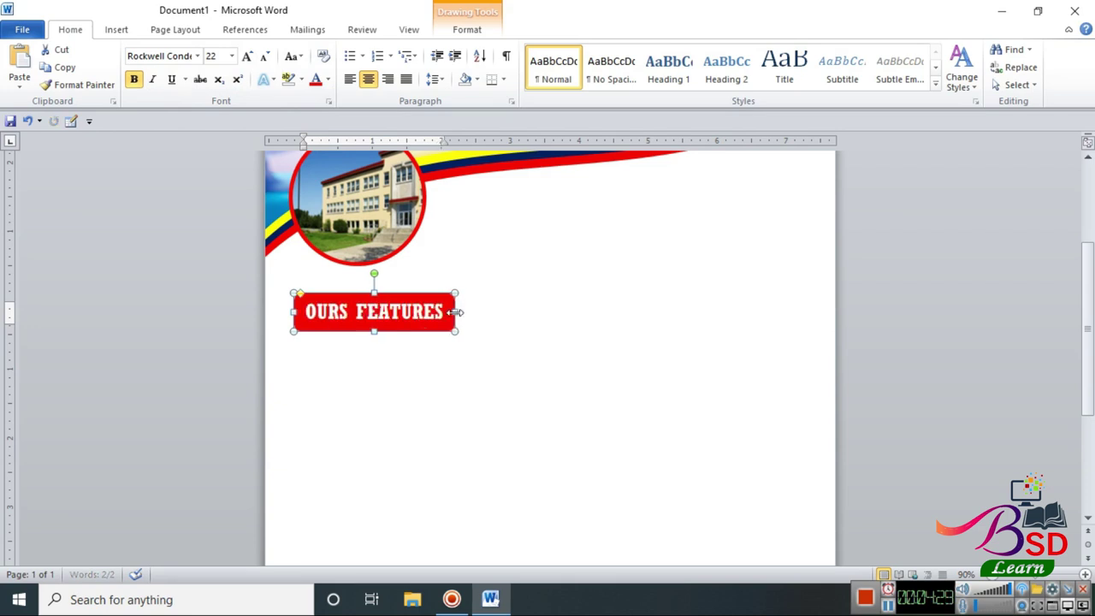
triple_click(308, 299)
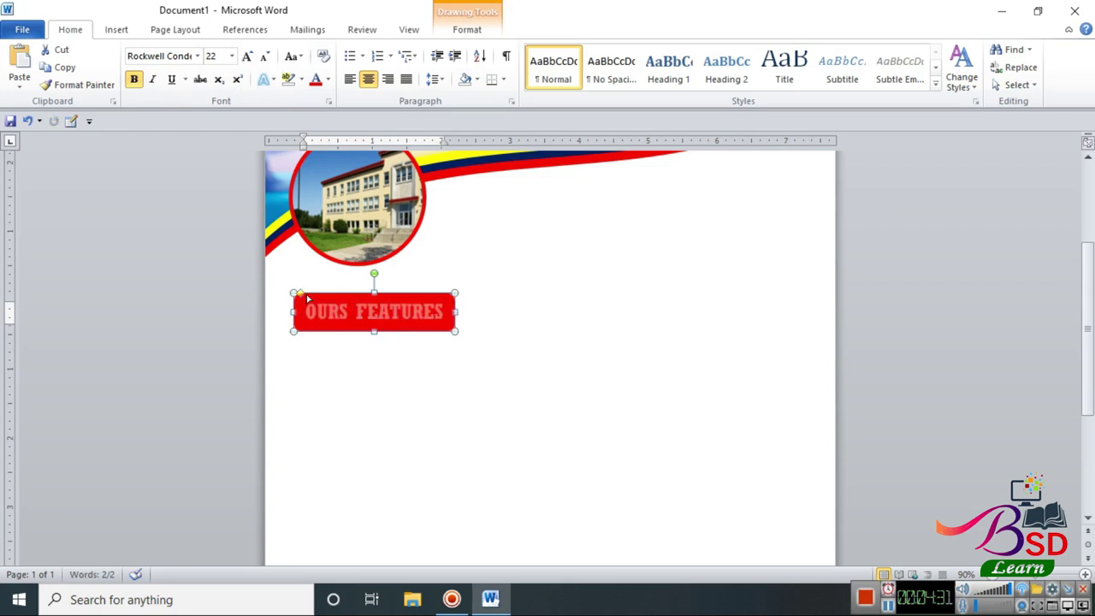
type("OURS")
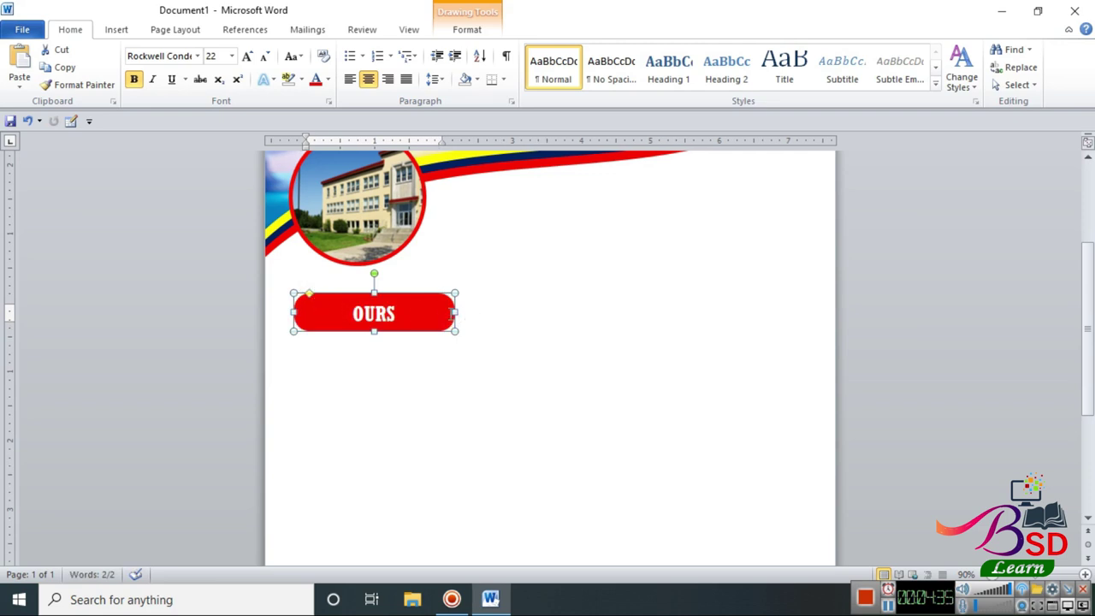
left_click_drag(455, 312, 462, 313)
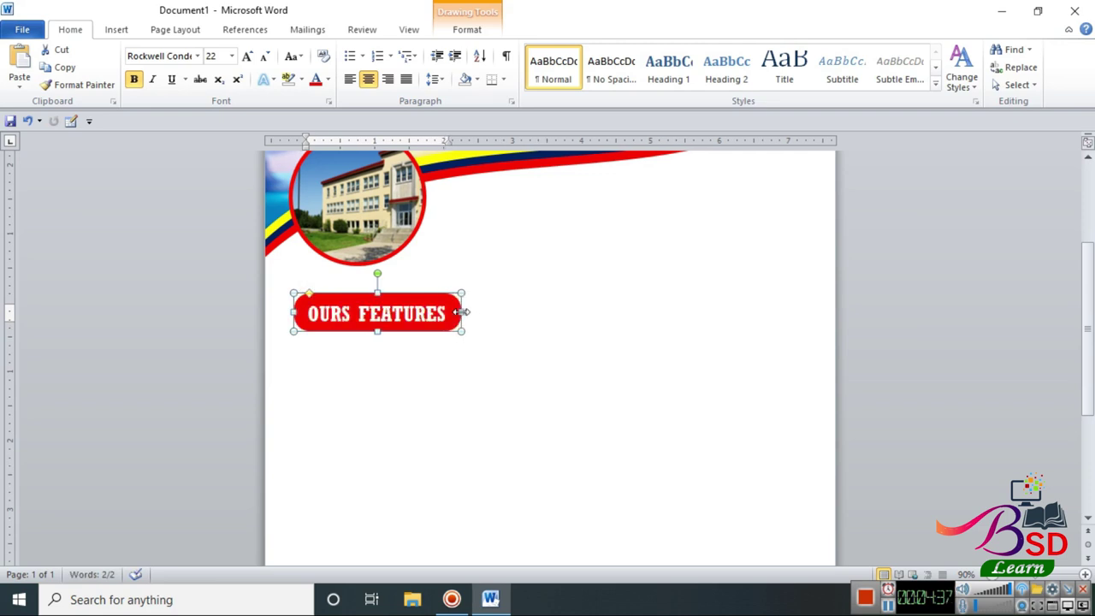
- Nudge the OURS FEATURES label slightly lower on the page
scroll(900, 272, "up", 2)
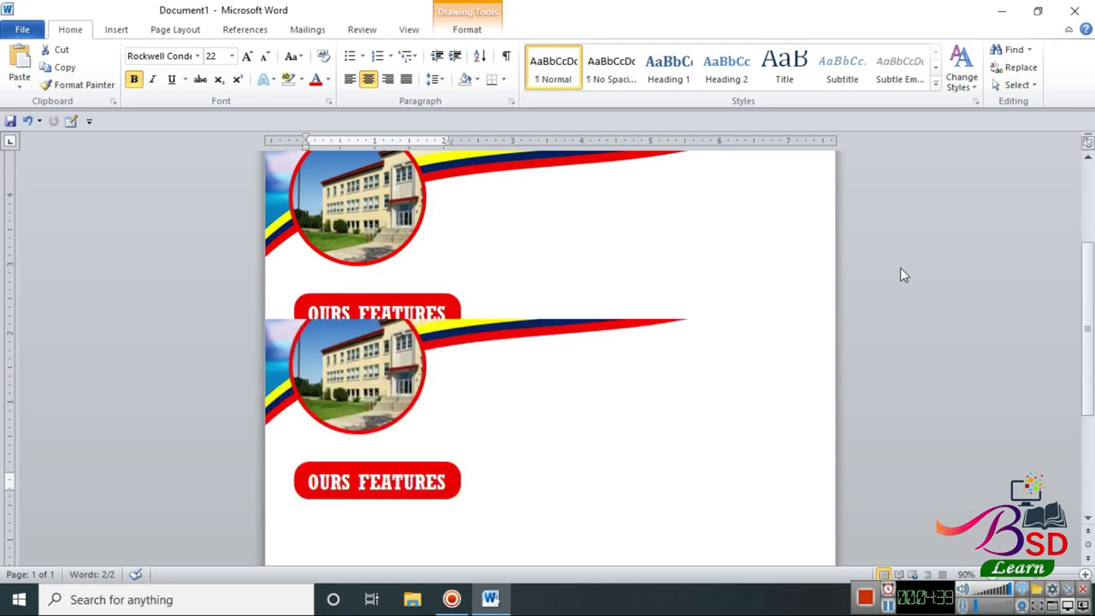
left_click(366, 363)
scroll(419, 402, "down", 1)
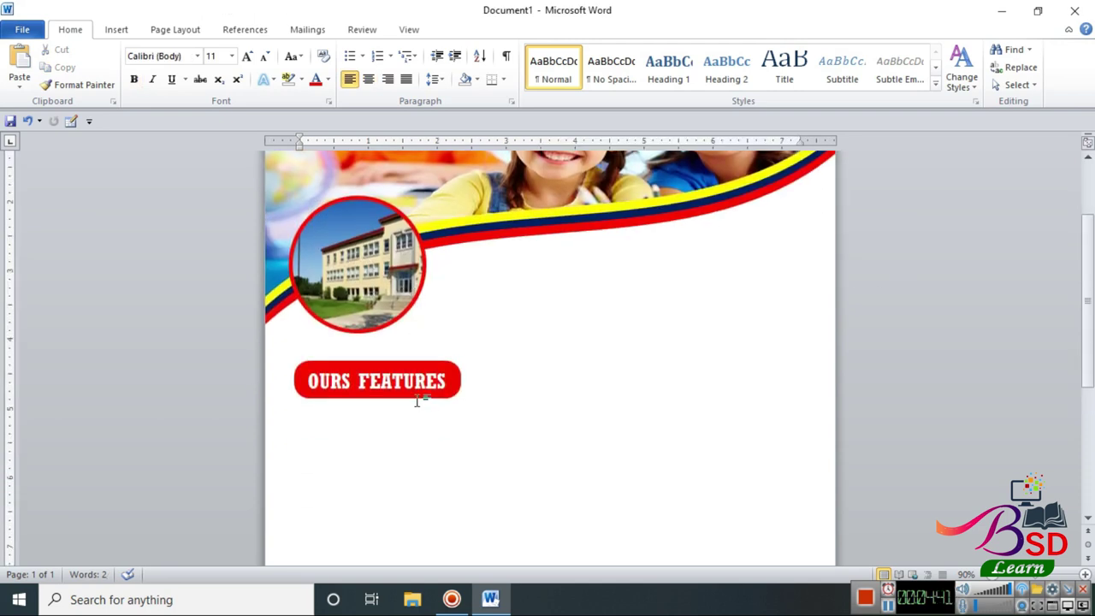
left_click(367, 365)
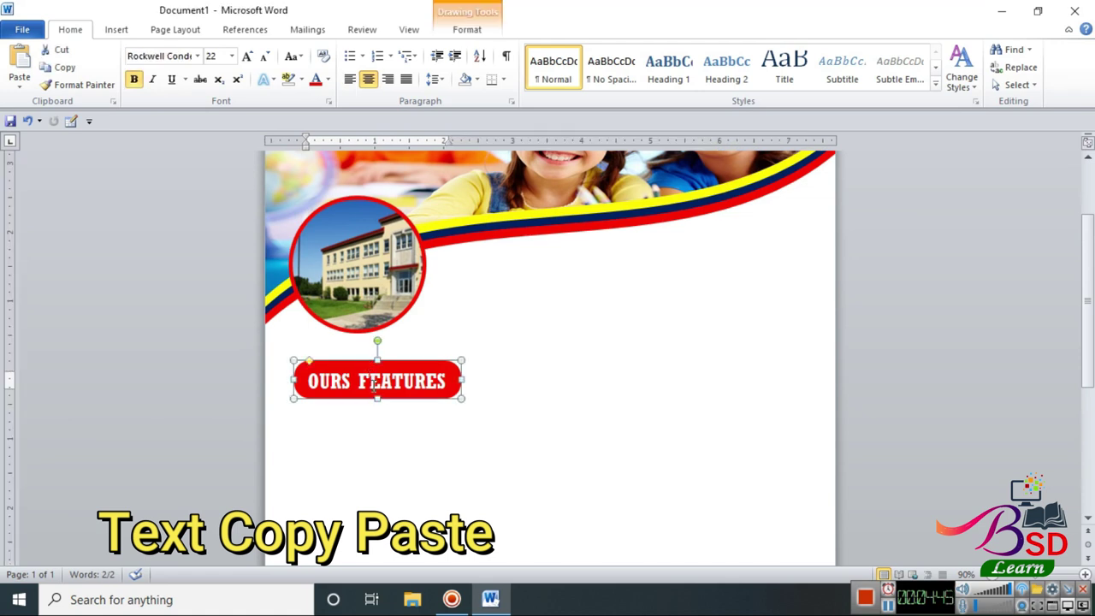
left_click_drag(377, 398, 378, 402)
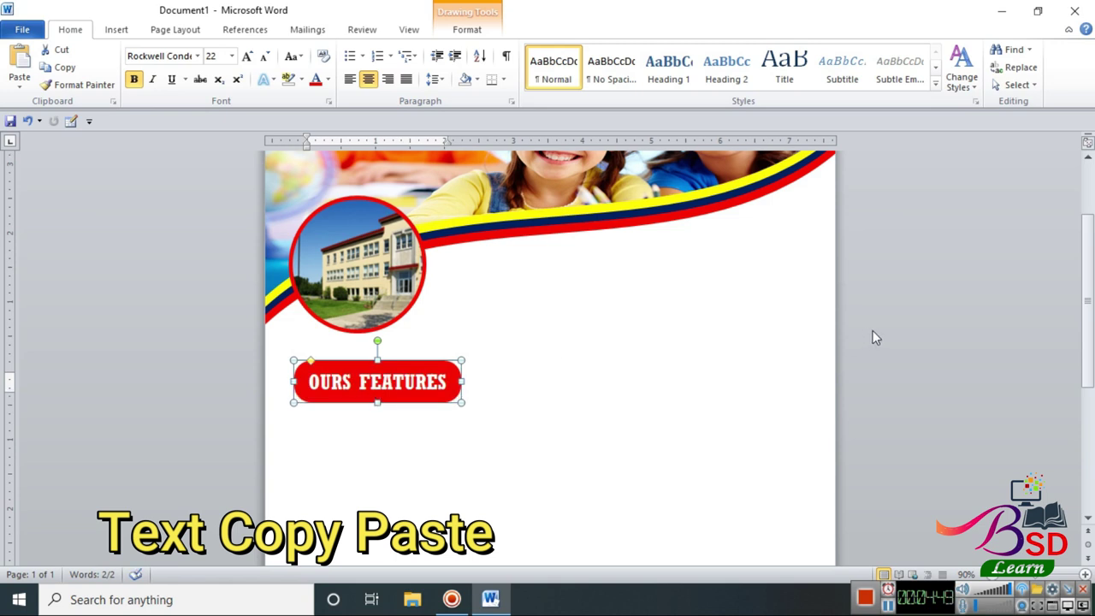
left_click(642, 350)
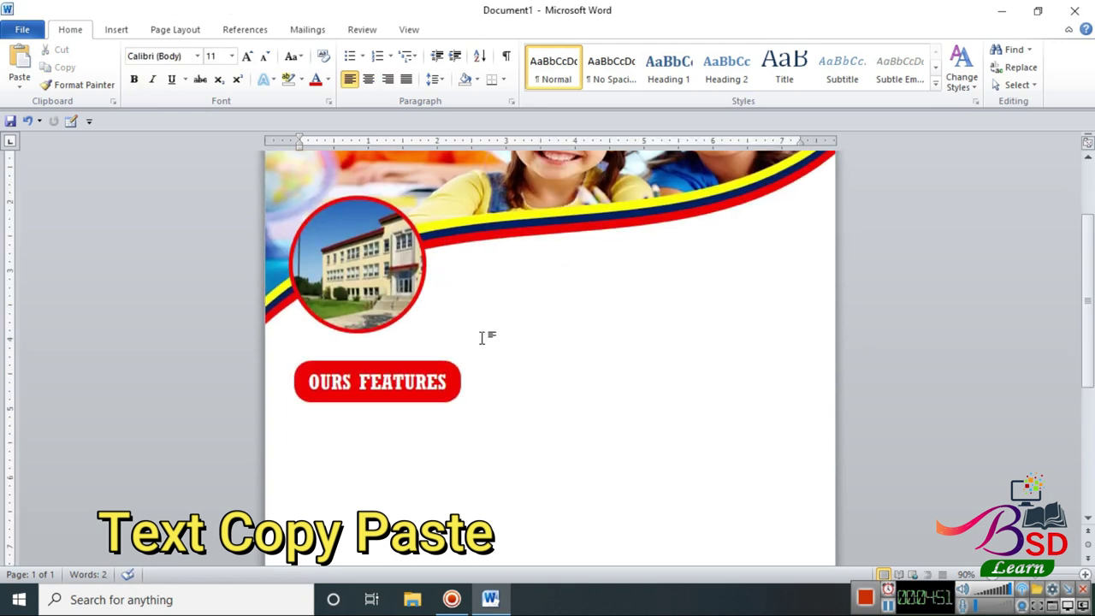
scroll(462, 328, "down", 3)
- Draw a large 4.63" by 3.22" rectangle below the OURS FEATURES label
left_click(116, 29)
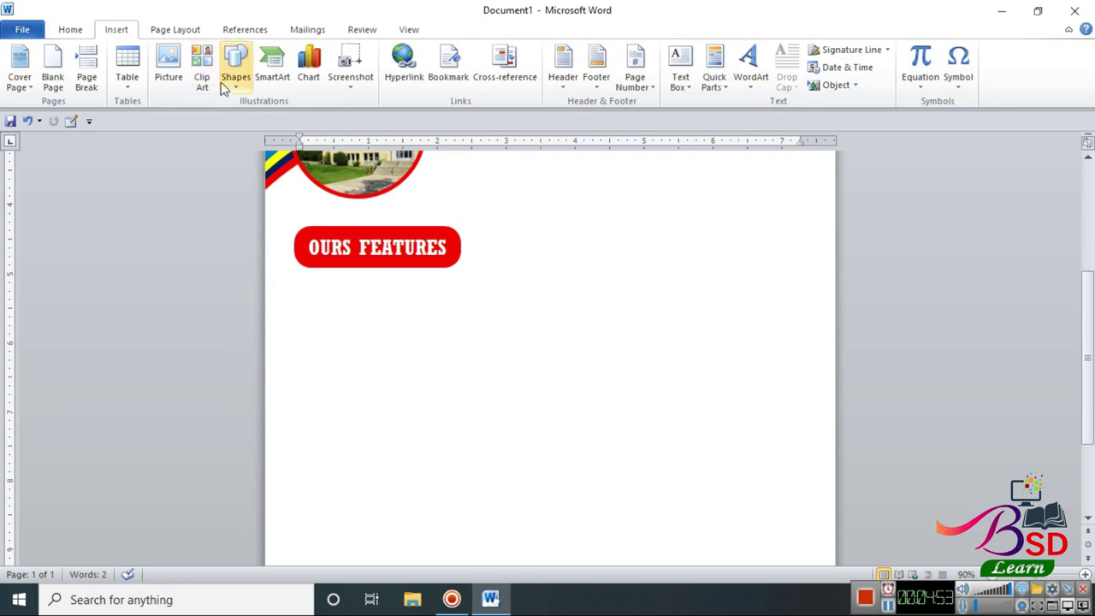
left_click(237, 73)
left_click(276, 120)
mouse_move(293, 280)
left_mouse_down()
mouse_move(514, 552)
mouse_move(516, 521)
left_mouse_up()
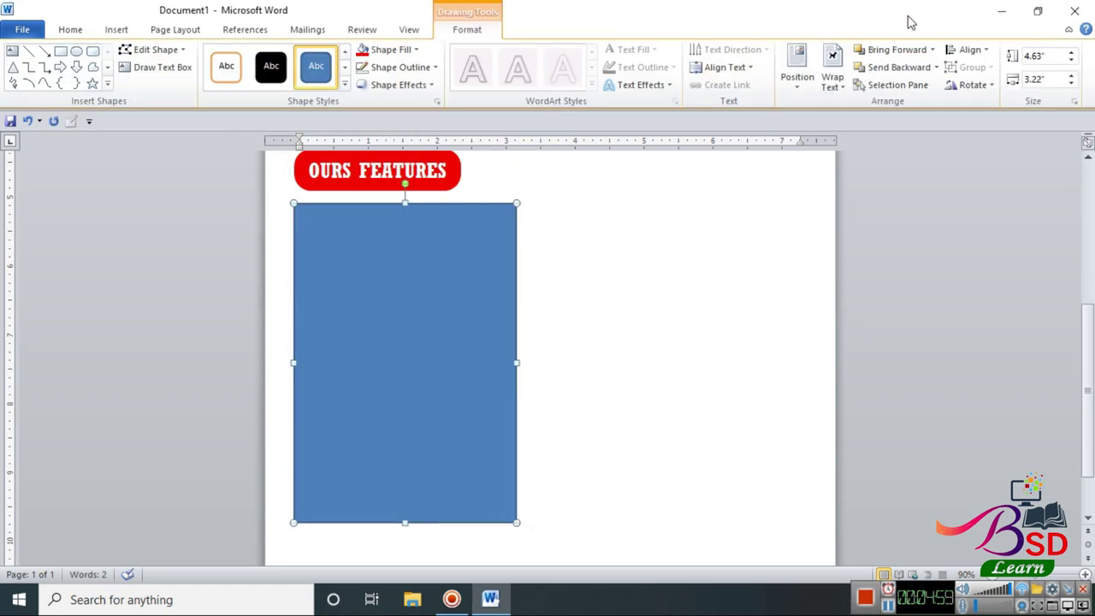
- Open the Ours Features document from the Employer folder
left_click(1002, 12)
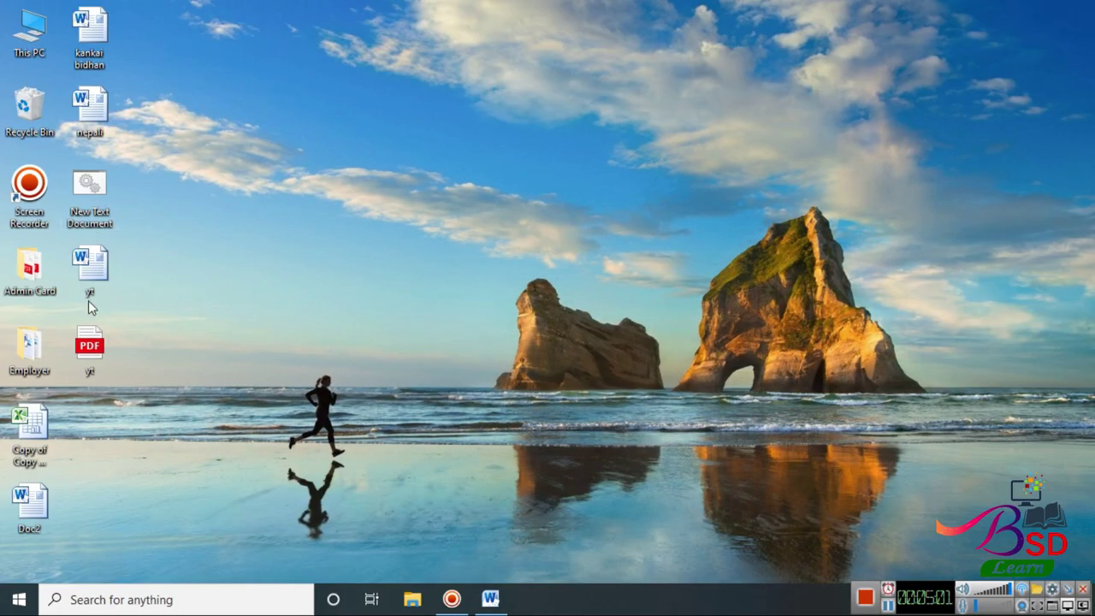
double_click(26, 358)
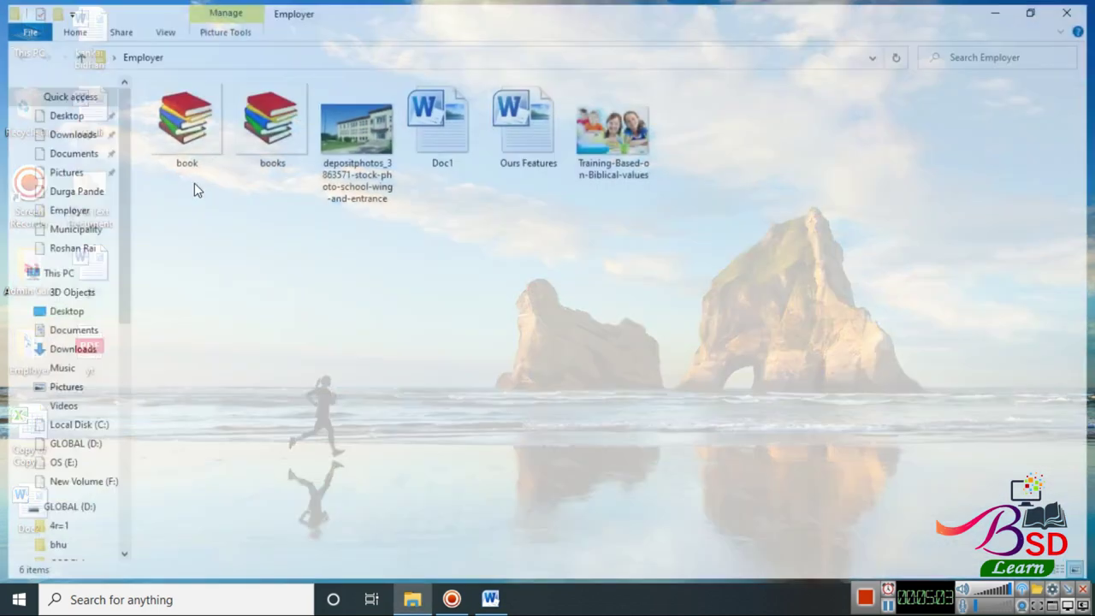
left_click(456, 139)
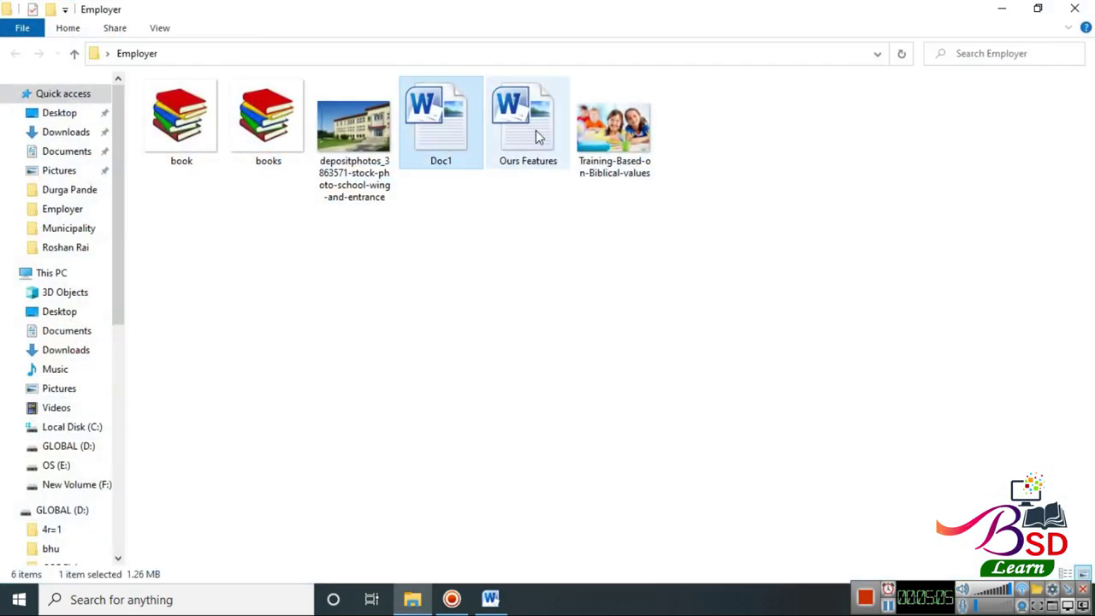
double_click(539, 137)
- Select the whole feature list in Ours Features and return to the flyer
scroll(263, 382, "down", 2)
scroll(236, 200, "down", 1)
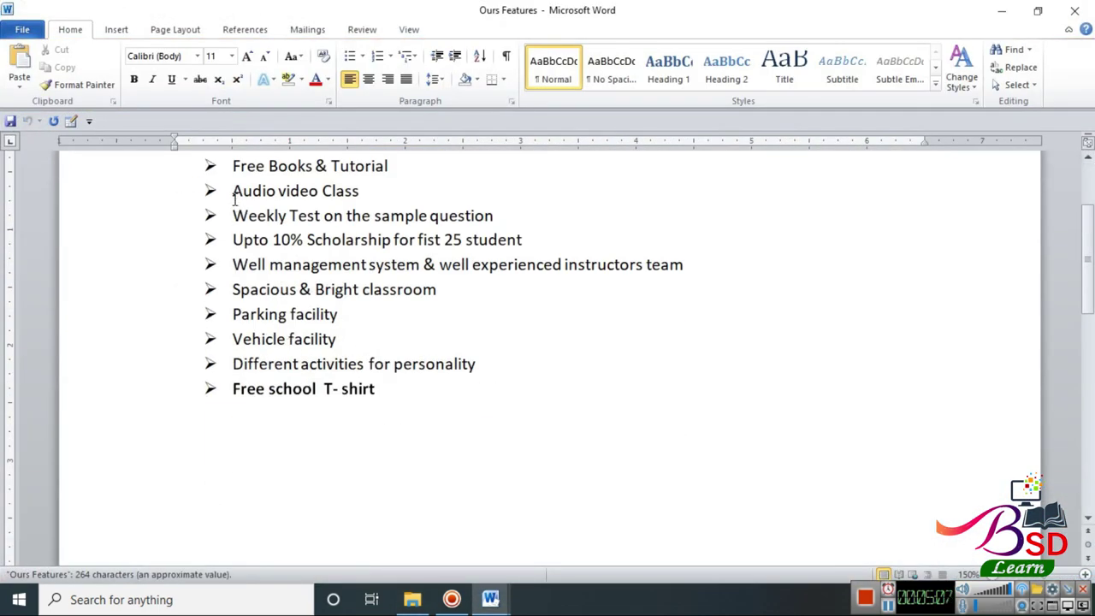
scroll(269, 250, "up", 1)
left_click_drag(232, 224, 428, 447)
key("ctrl+c")
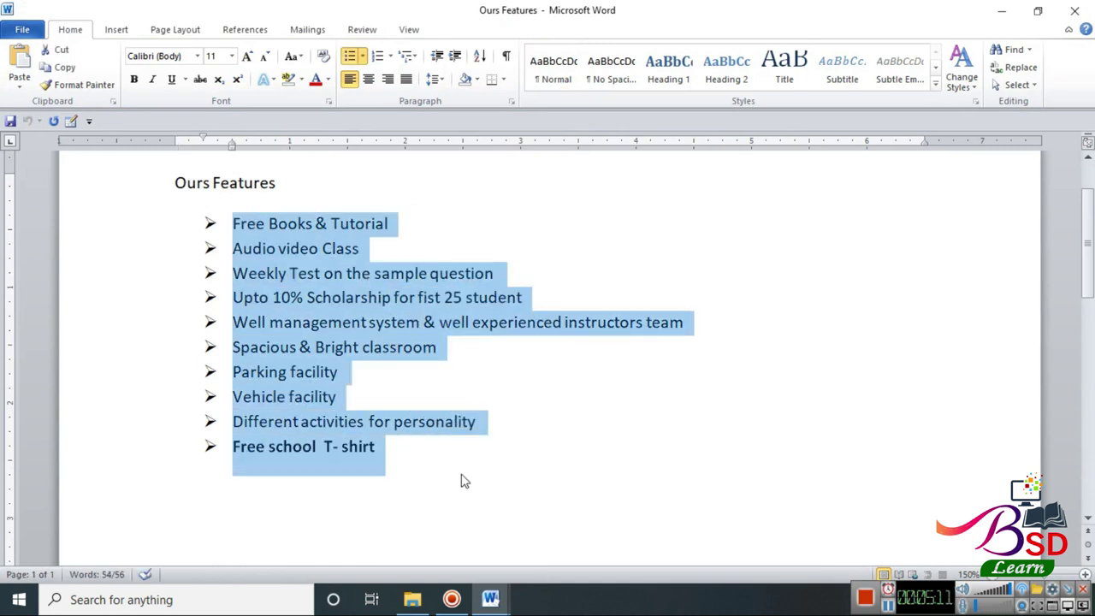
left_click(490, 598)
left_click(479, 547)
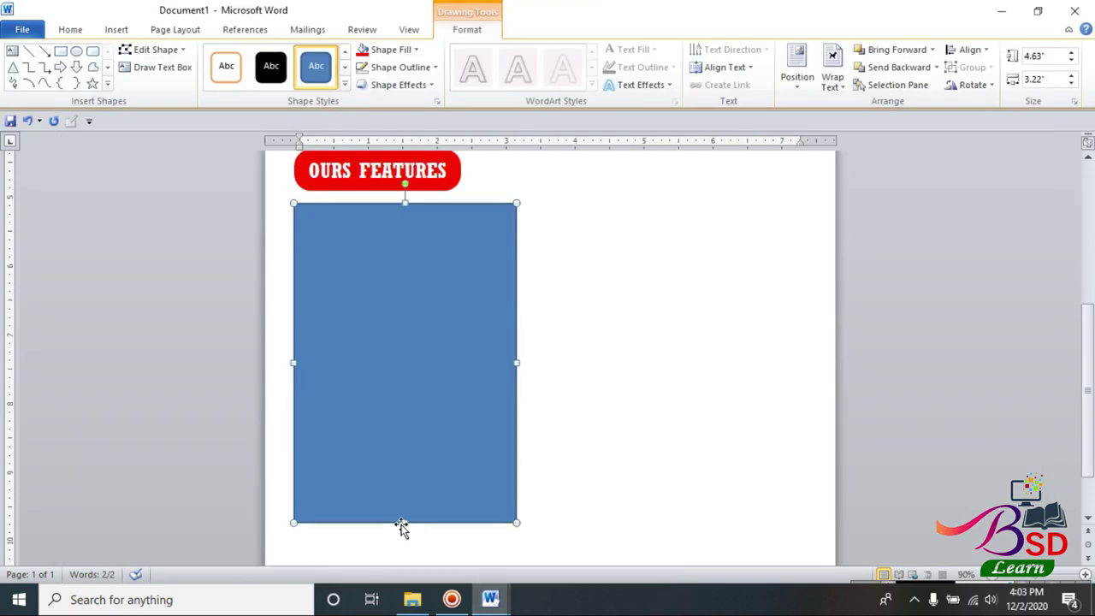
- Paste the feature list into the blue rectangle and set it to Rockwell Condensed
right_click(391, 368)
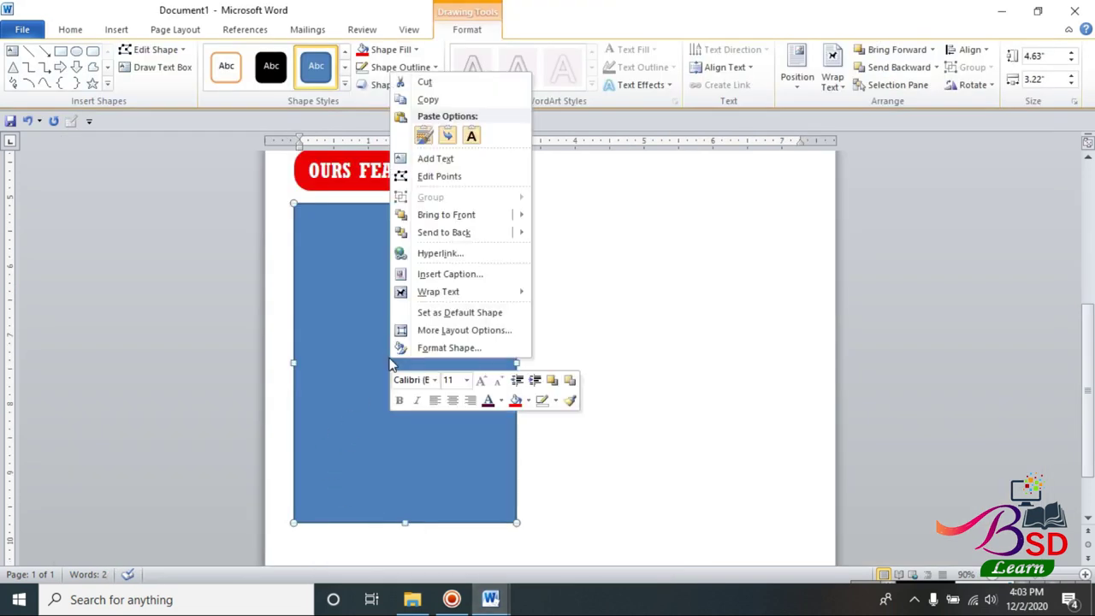
left_click(435, 158)
key("ctrl+v")
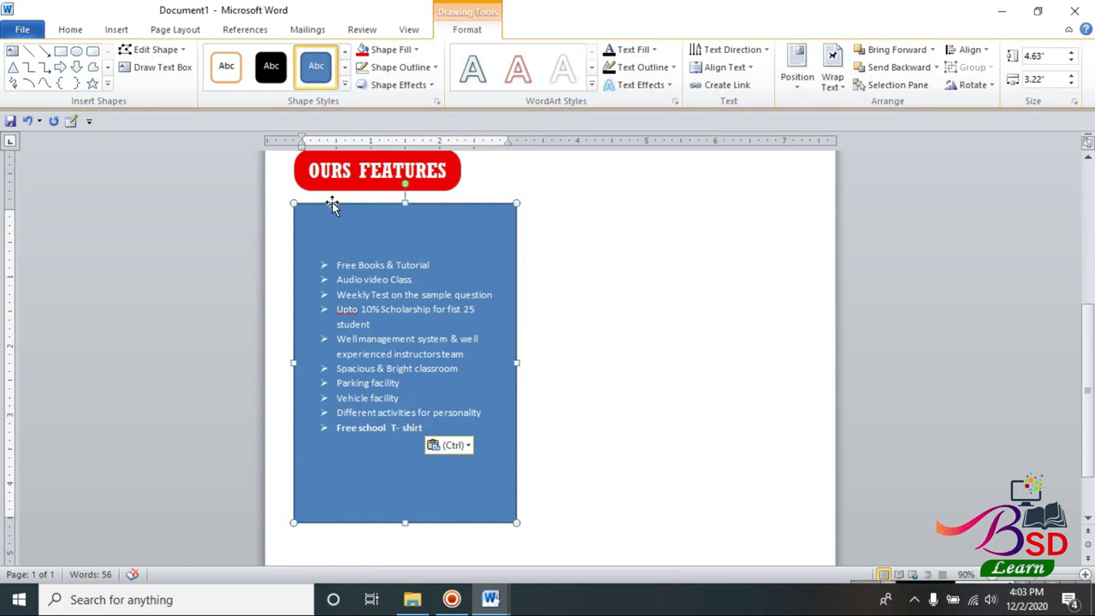
left_click(73, 31)
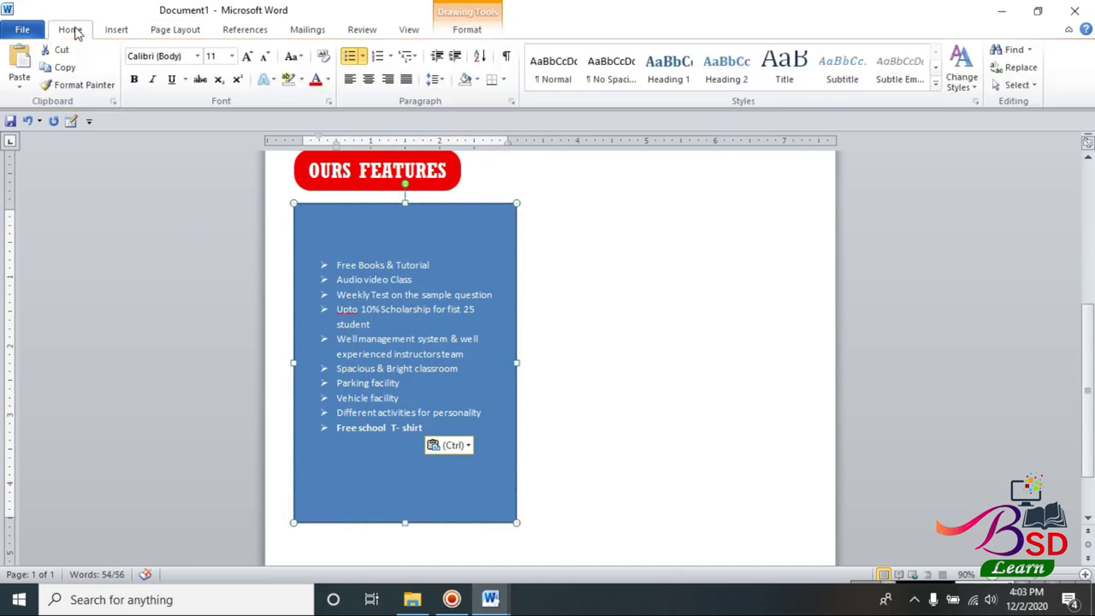
left_click(196, 56)
left_click(175, 147)
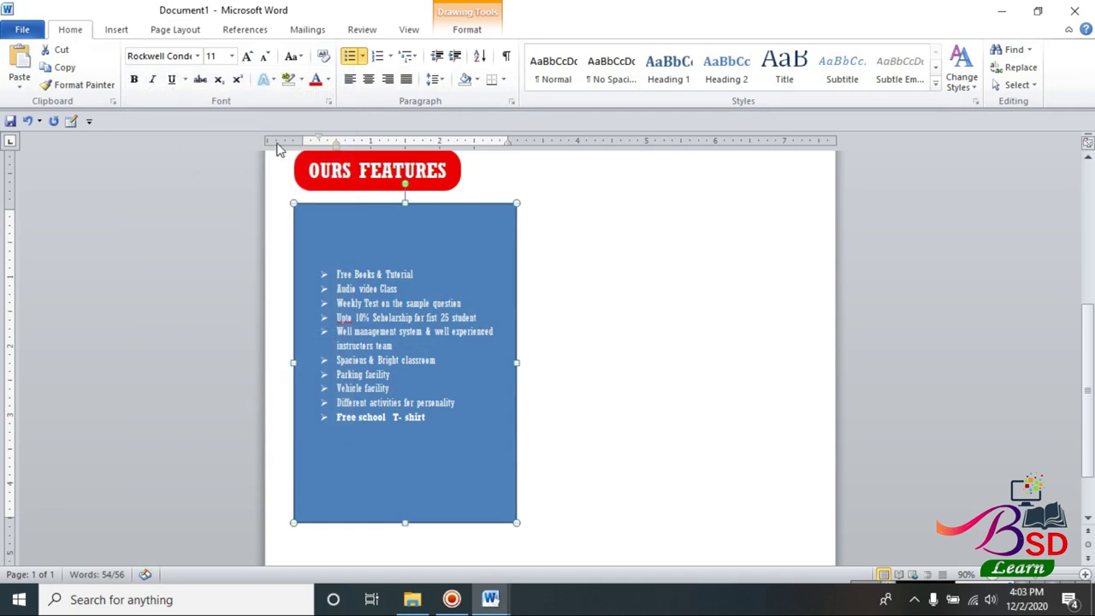
- Give the list box no fill and no outline, with black text
left_click(468, 30)
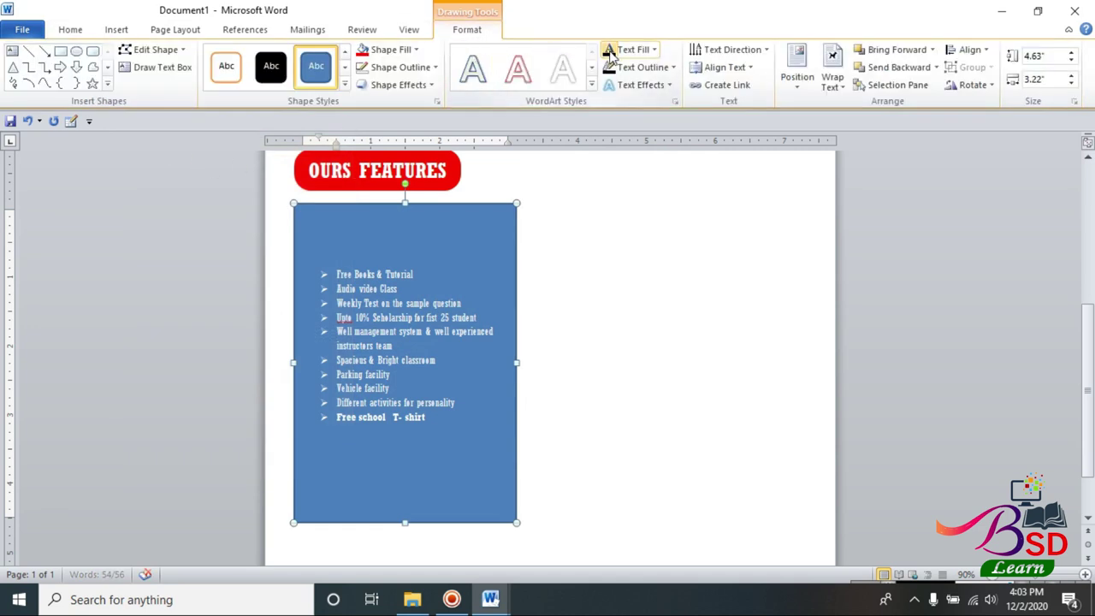
left_click(393, 49)
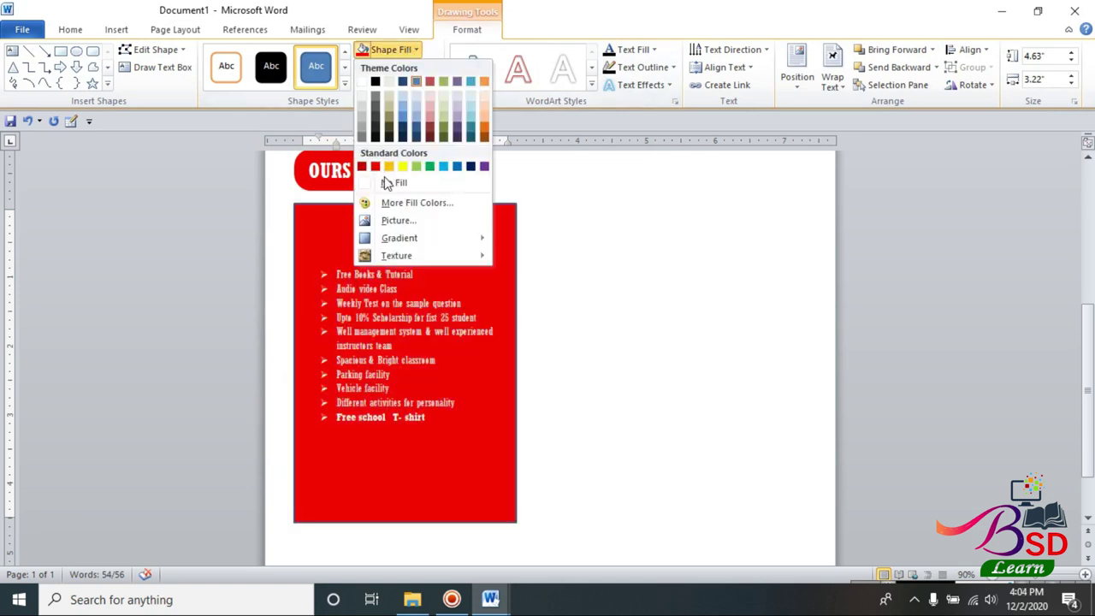
left_click(387, 184)
left_click(402, 67)
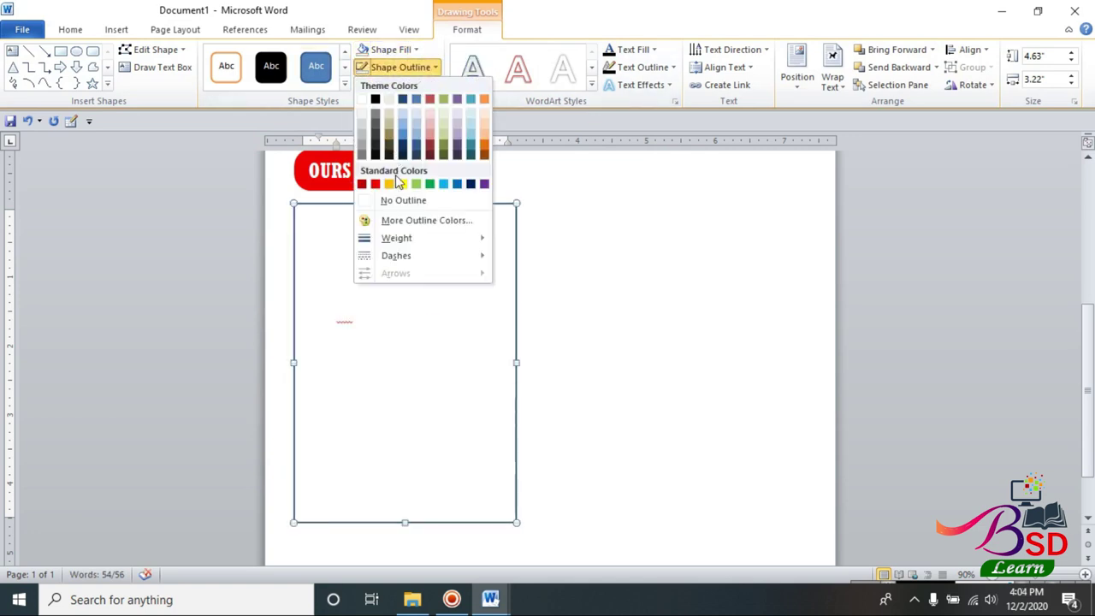
left_click(404, 201)
left_click(632, 50)
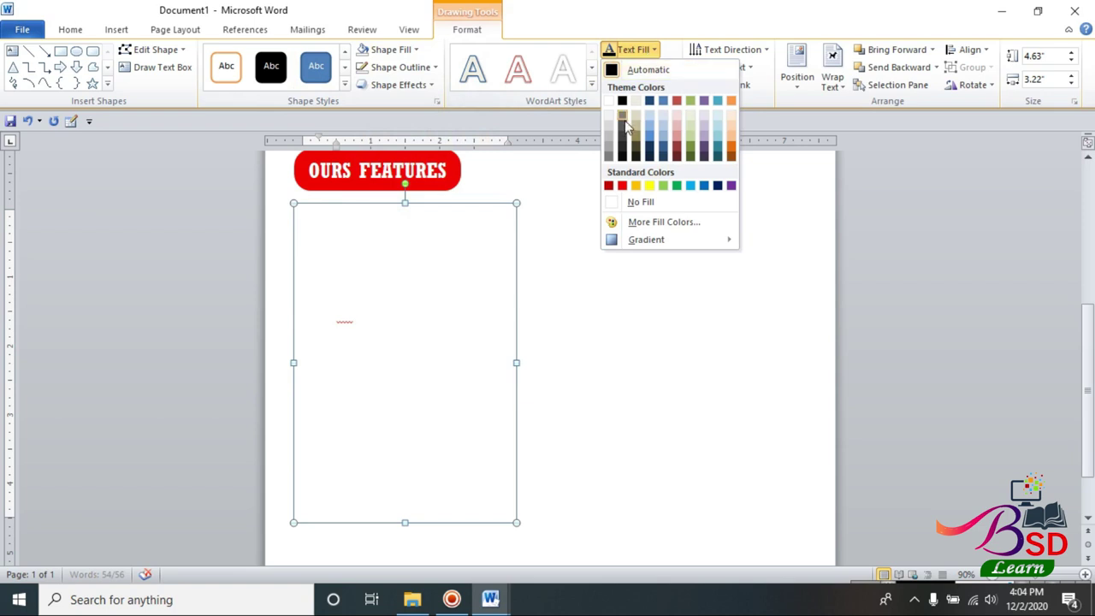
left_click(621, 101)
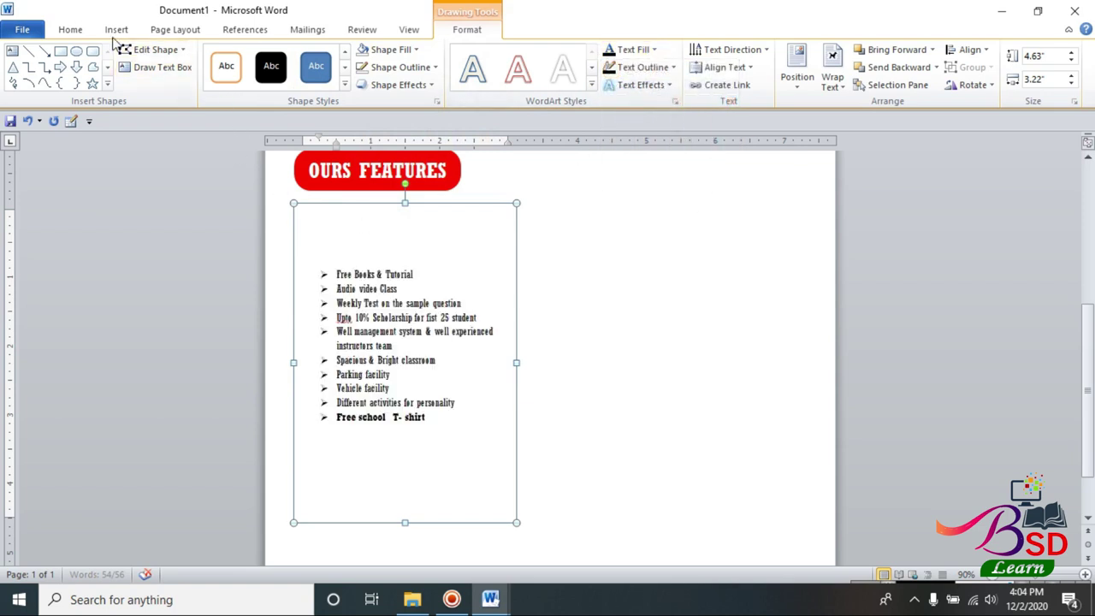
- Grow the list text to 18 pt and resize and nudge the box so it fits
left_click(87, 33)
left_click(247, 57)
left_click(247, 56)
left_click(247, 56)
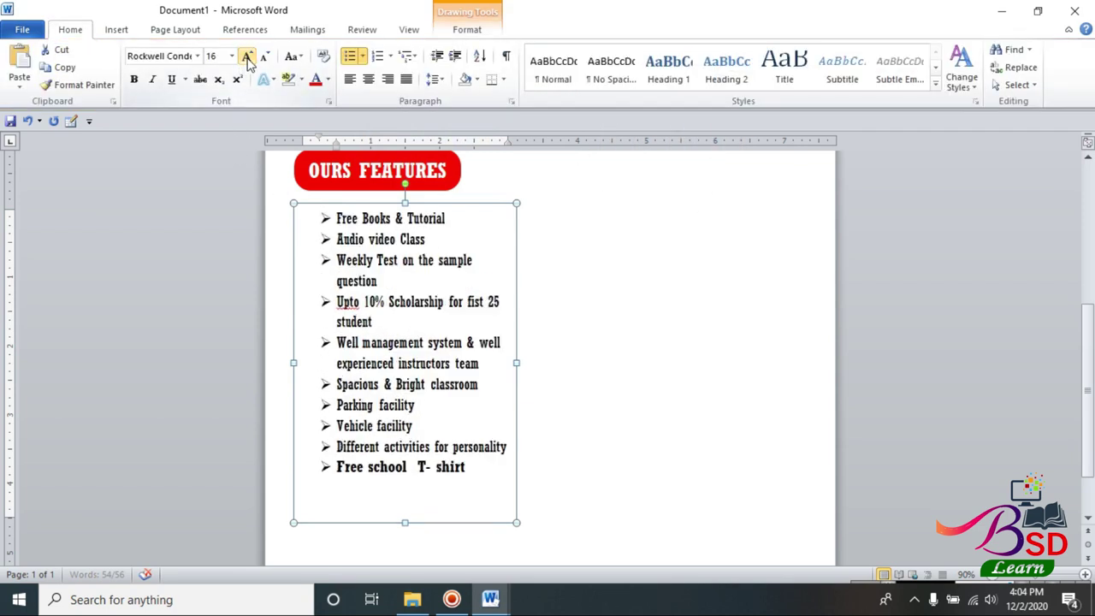
left_click(246, 56)
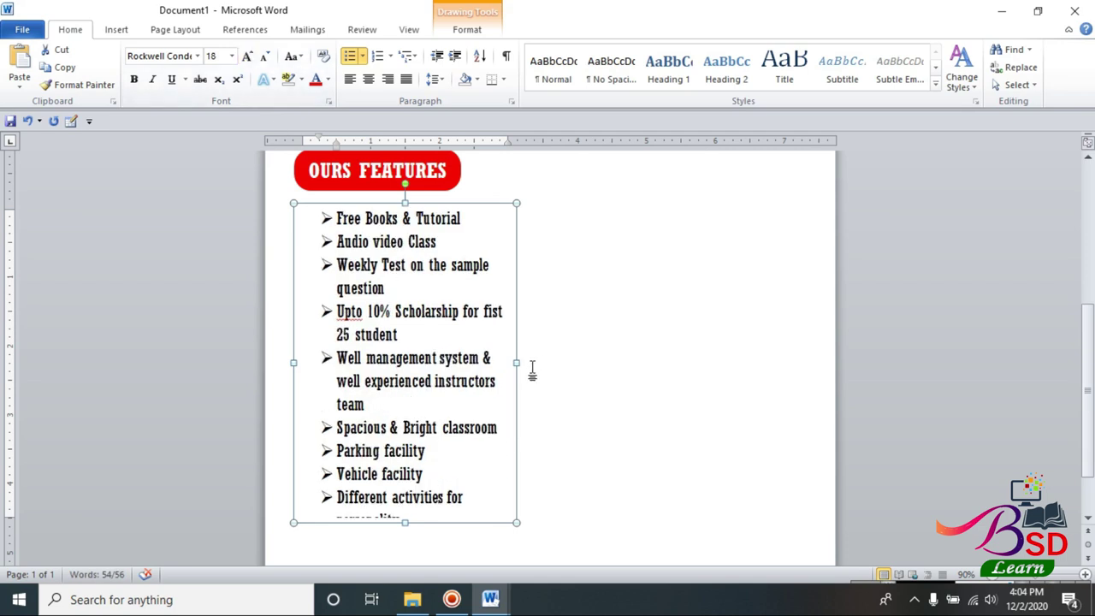
left_click_drag(518, 362, 542, 362)
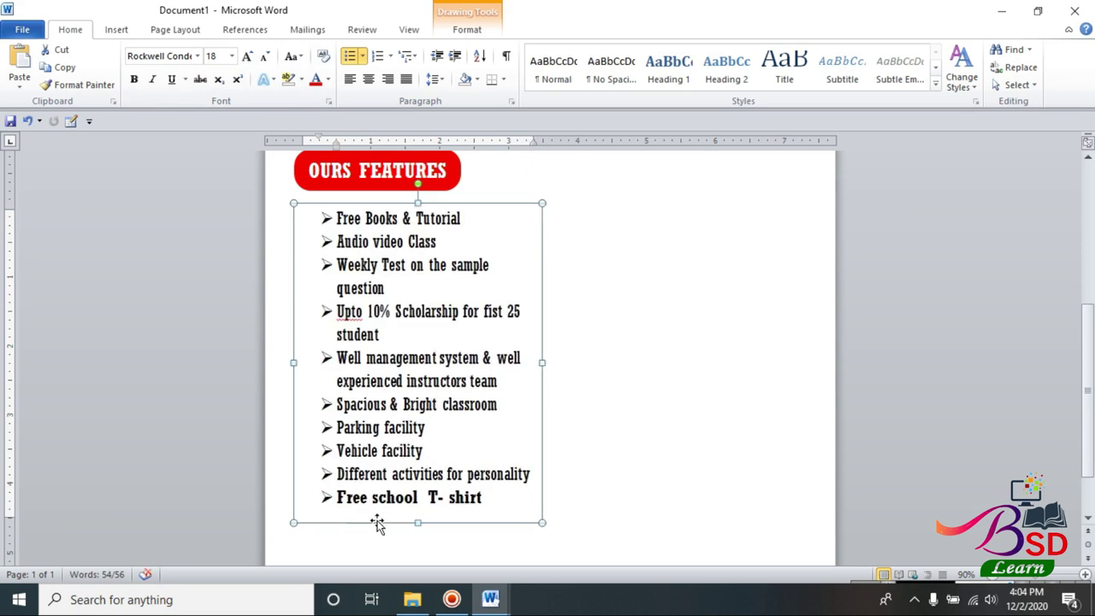
left_click_drag(419, 523, 419, 511)
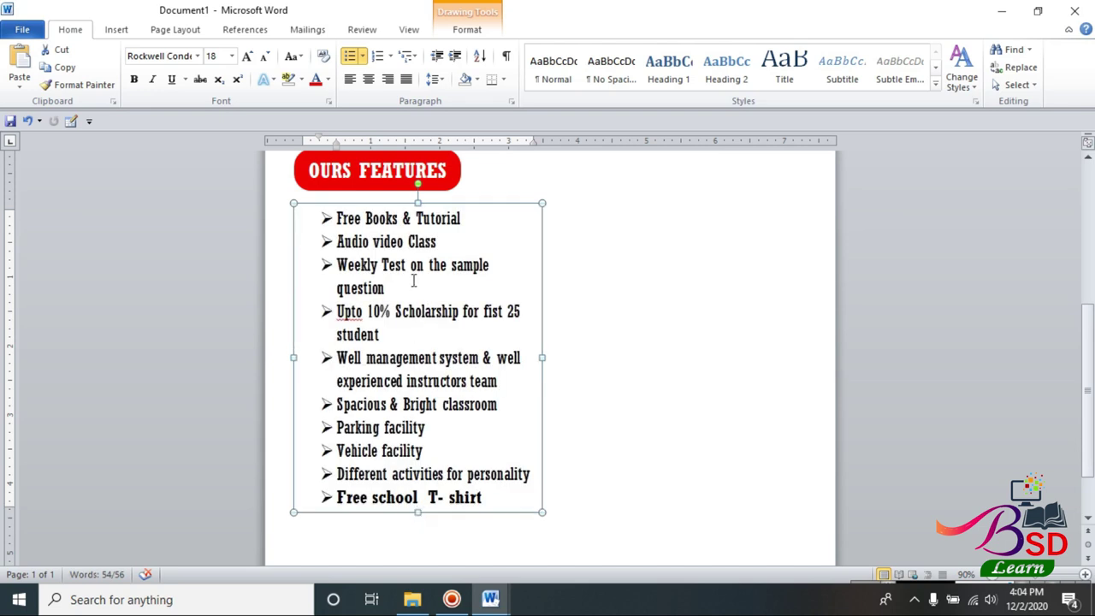
key("Left")
key("Left")
key("Left")
key("Left")
key("Left")
key("Left")
key("Left")
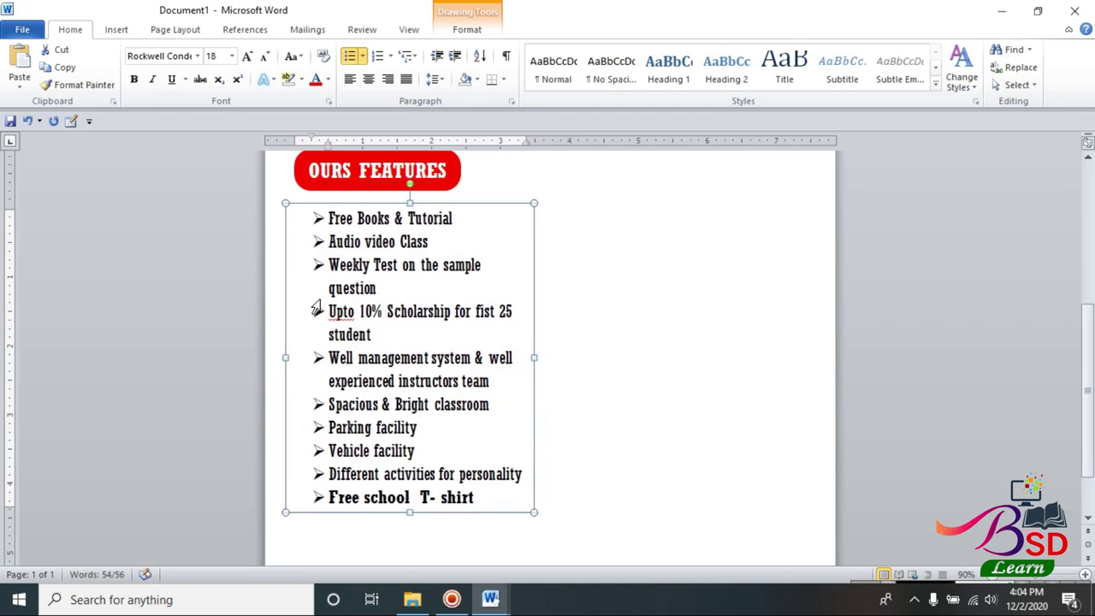
left_click(660, 269)
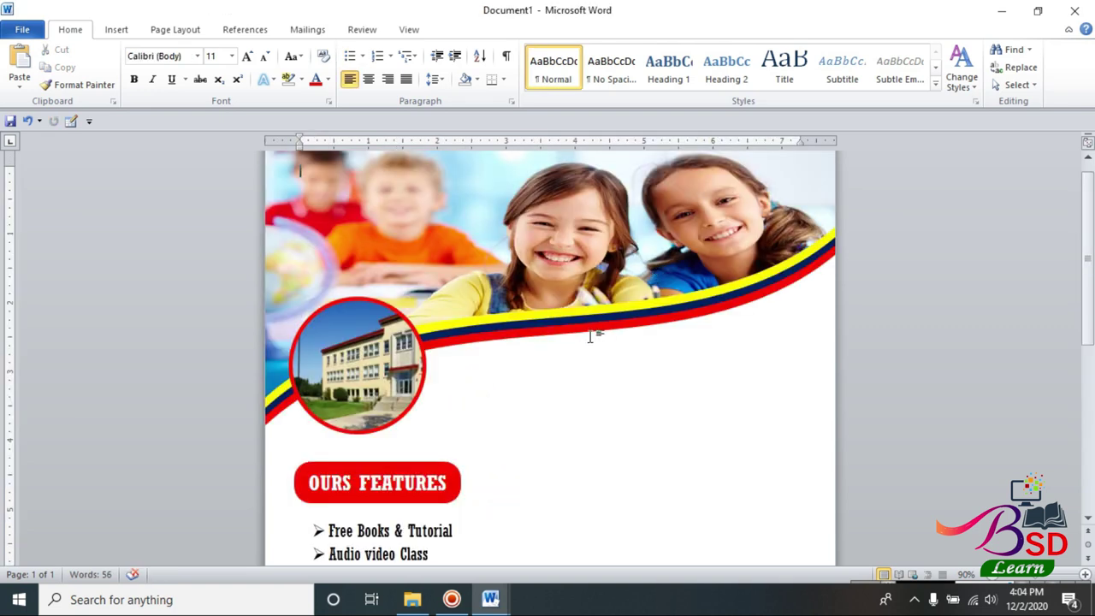
- Correct the misspelled 'Upto' to 'Up to' in the features list
scroll(591, 332, "down", 3)
scroll(591, 333, "down", 1)
scroll(518, 333, "down", 2, "ctrl")
scroll(440, 348, "down", 1)
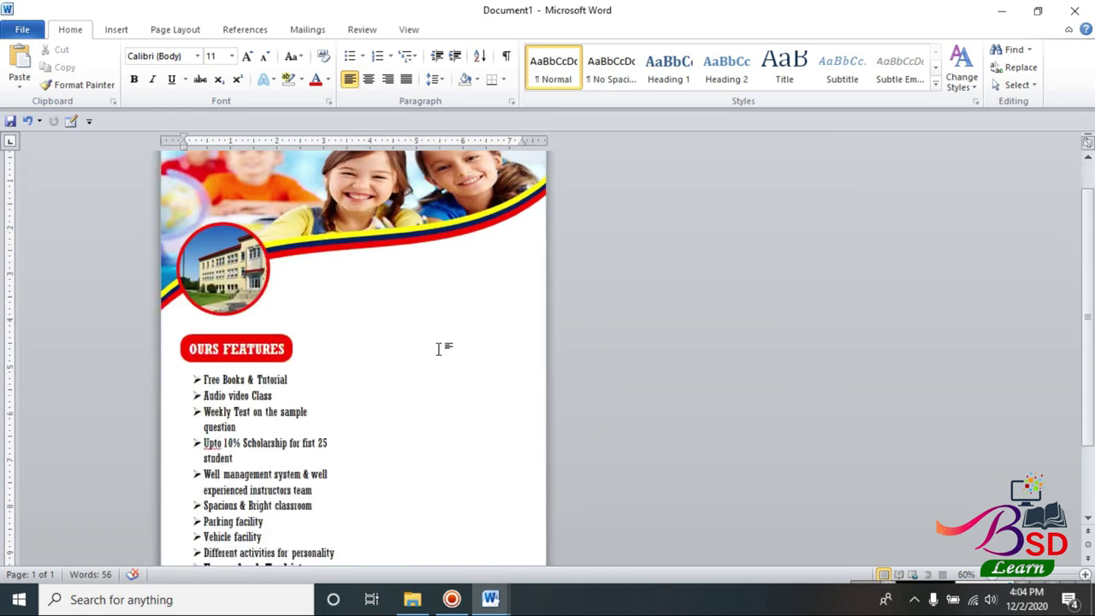
scroll(438, 348, "down", 2)
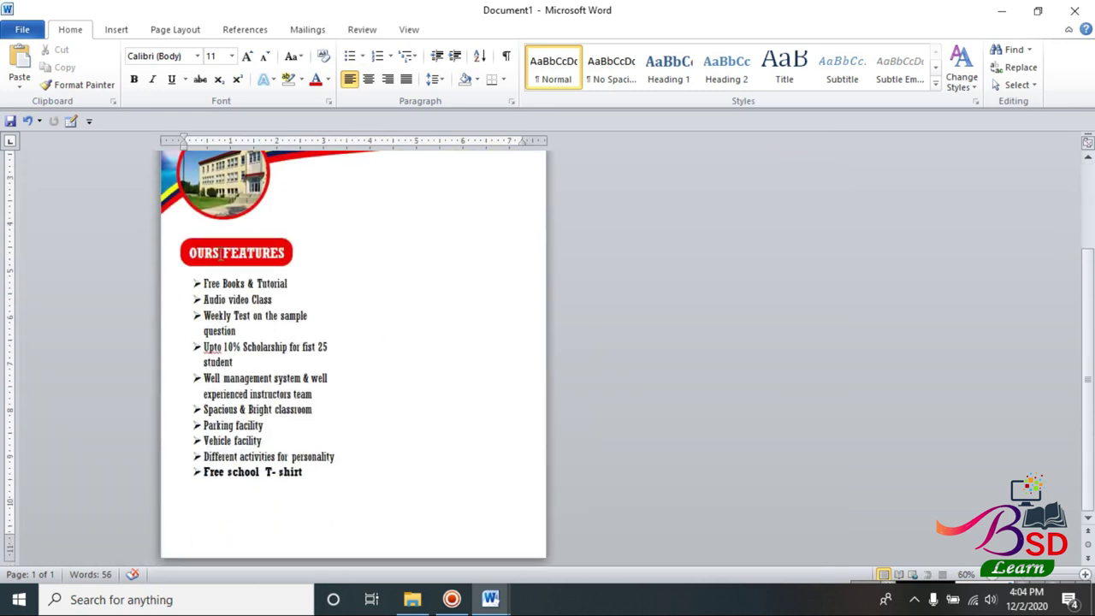
left_click(116, 29)
left_click(235, 64)
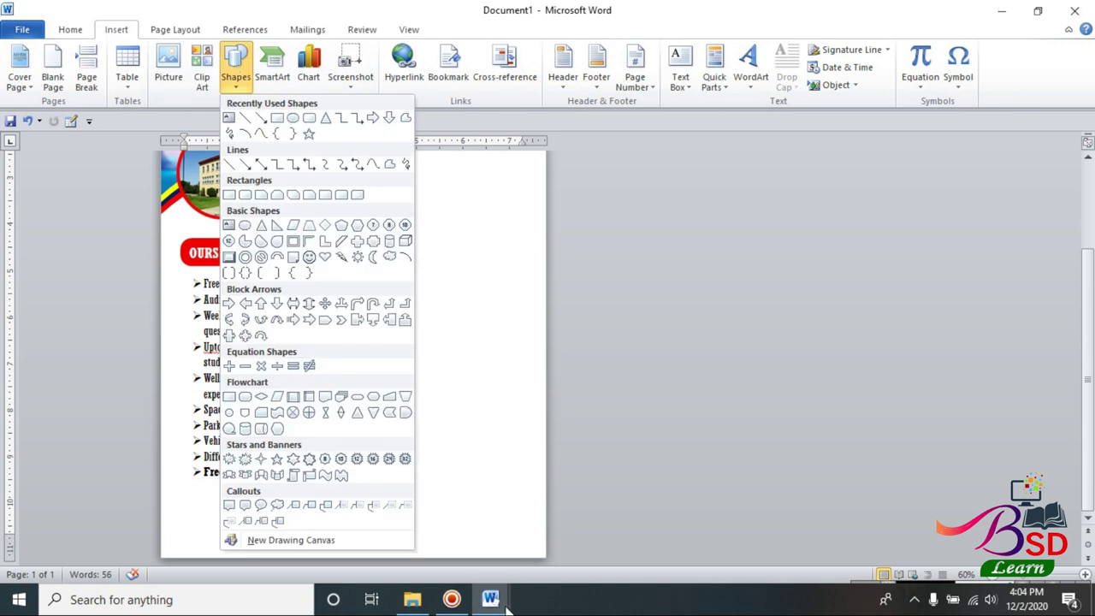
left_click(914, 602)
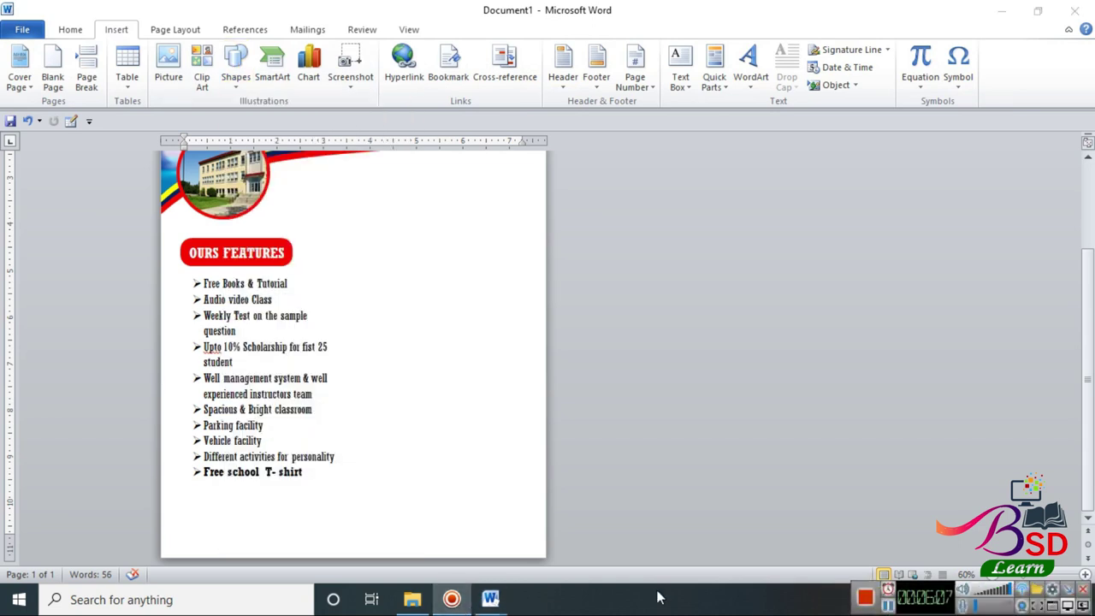
left_click(210, 348)
right_click(221, 349)
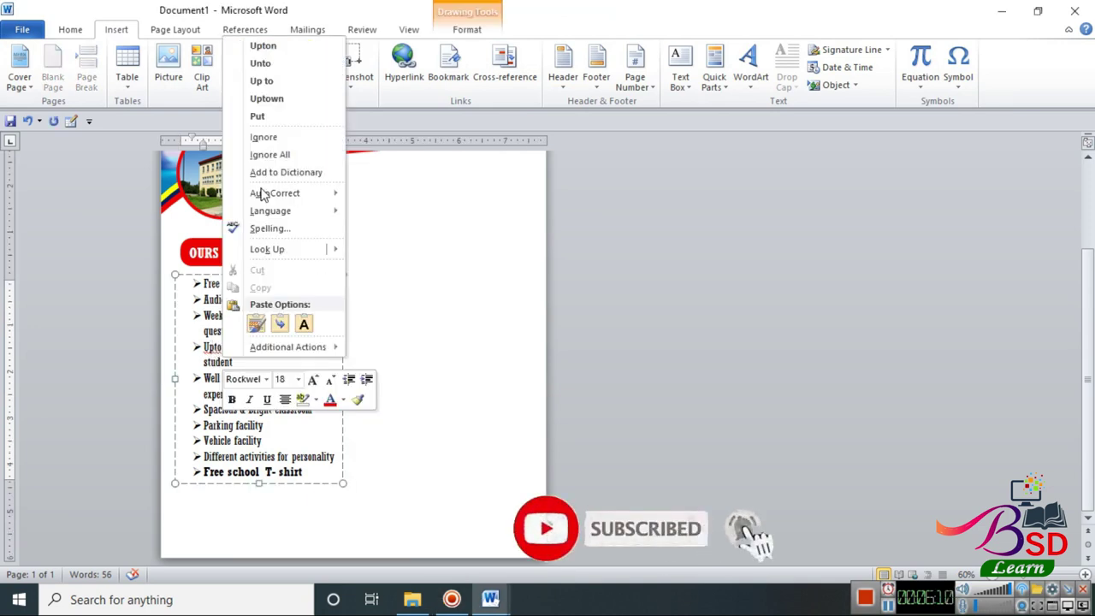
left_click(280, 81)
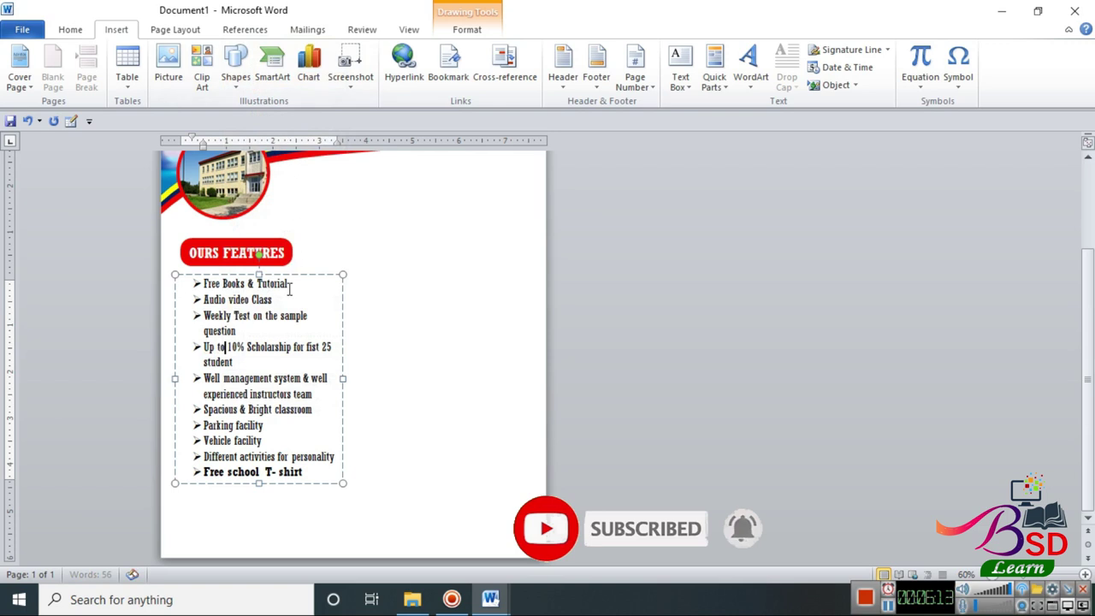
- Widen the features list box slightly and extend its bottom edge
left_click(318, 483)
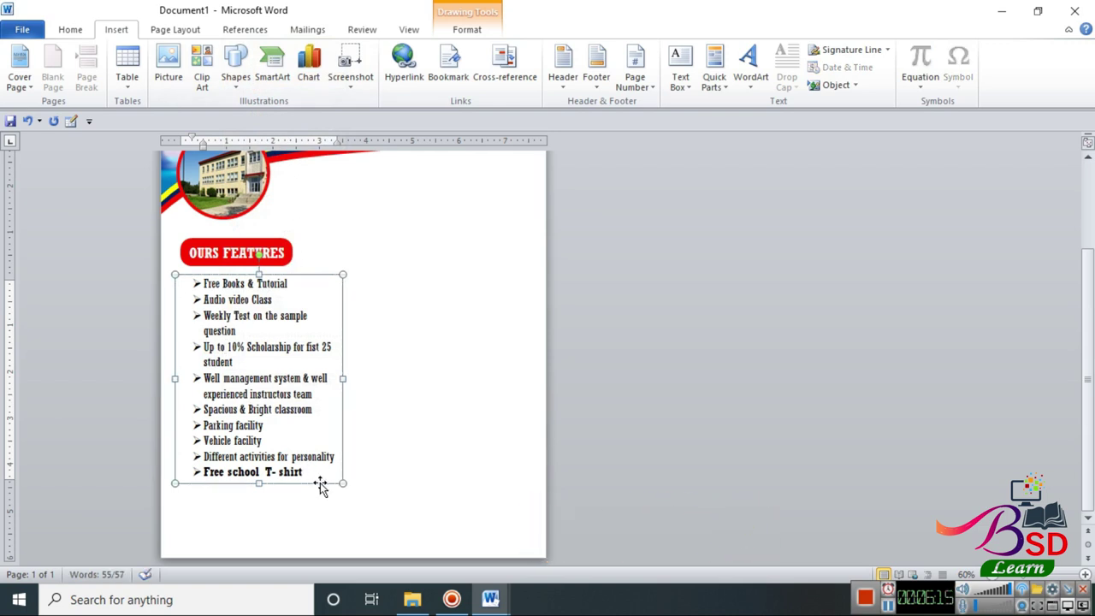
left_click_drag(343, 377, 353, 378)
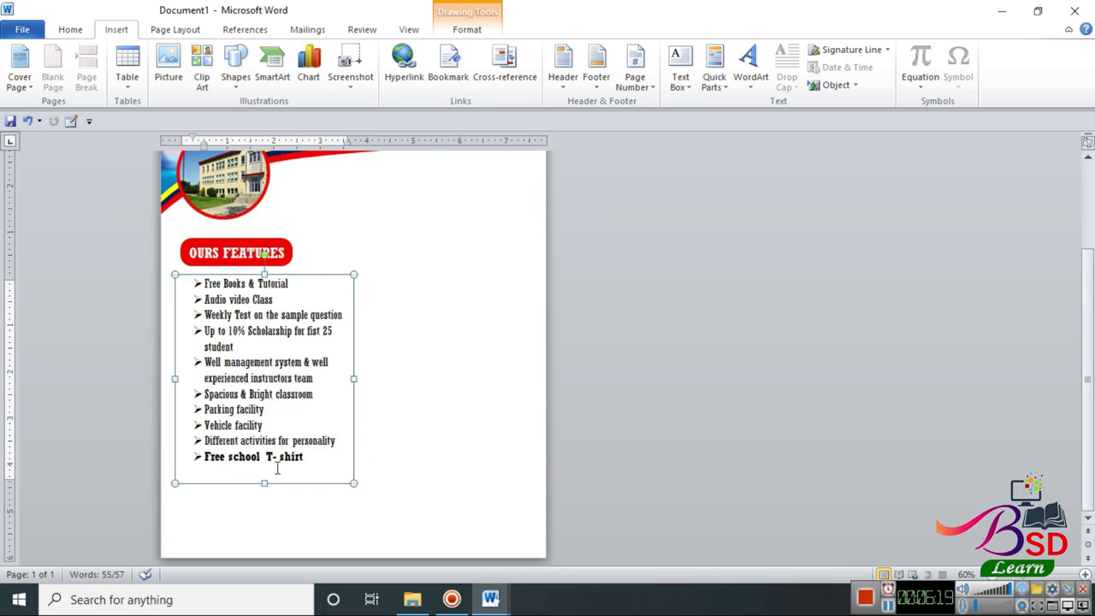
left_click_drag(266, 484, 264, 490)
- Nudge the OURS FEATURES heading and the list box upward
left_click(229, 243)
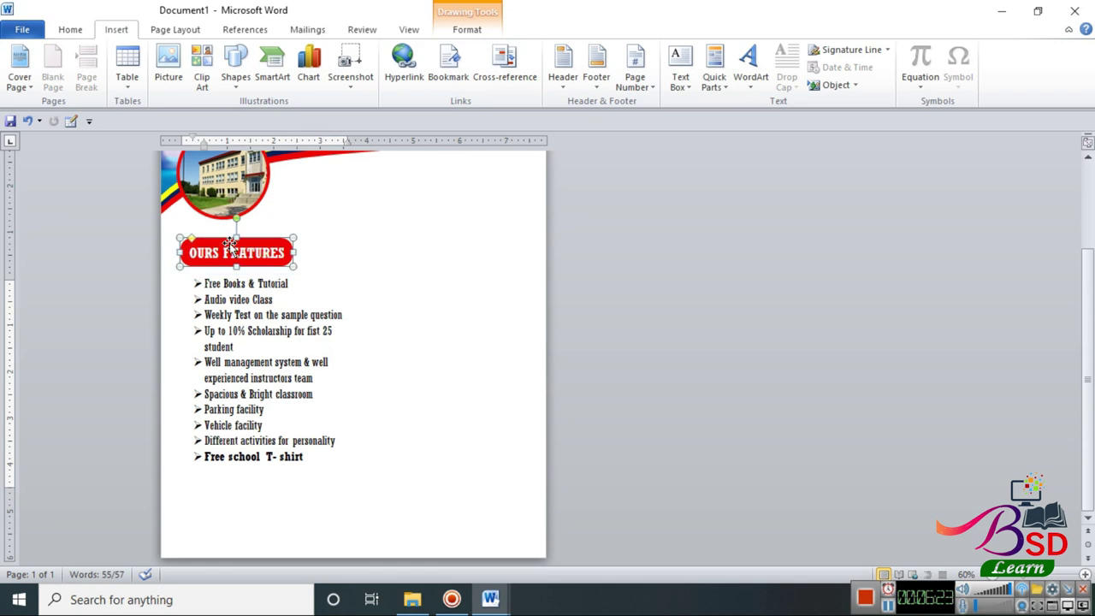
key("Up")
key("Up")
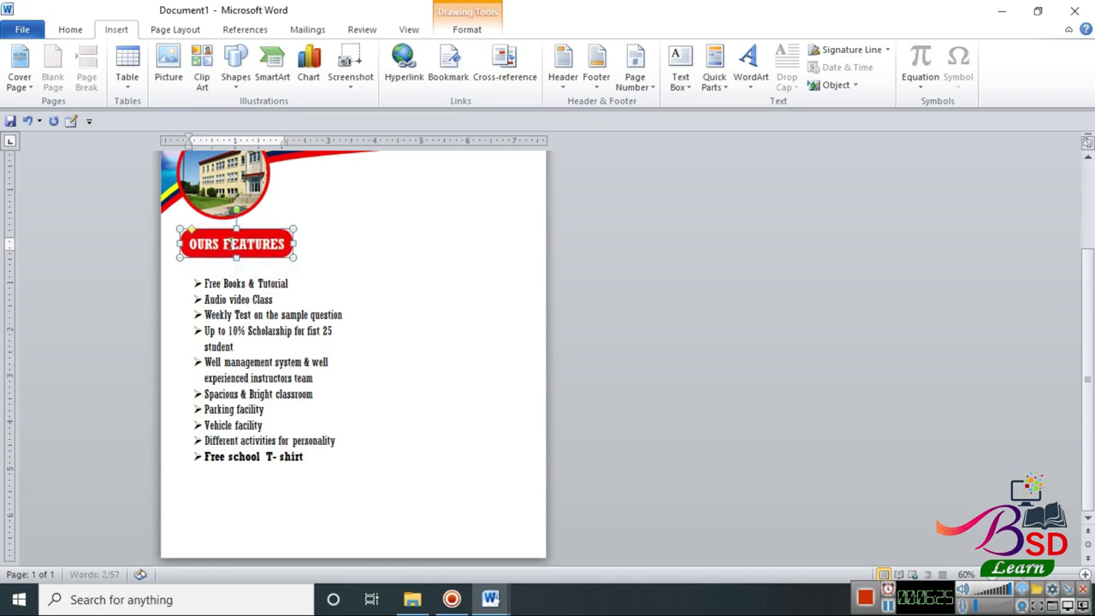
left_click(212, 284)
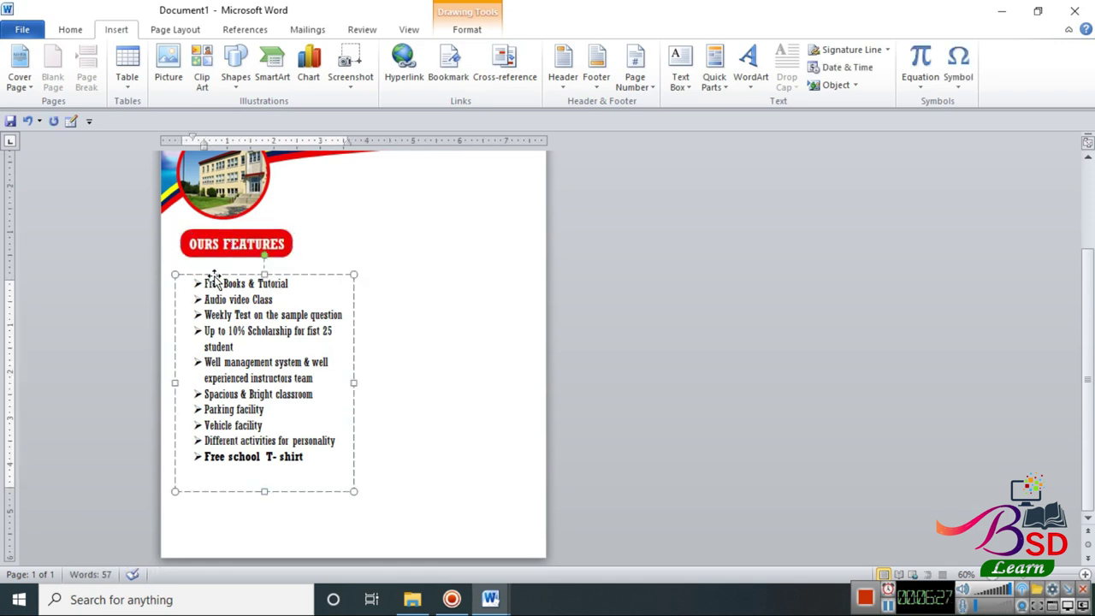
left_click(214, 275)
key("Up")
key("Up")
key("Up")
key("Up")
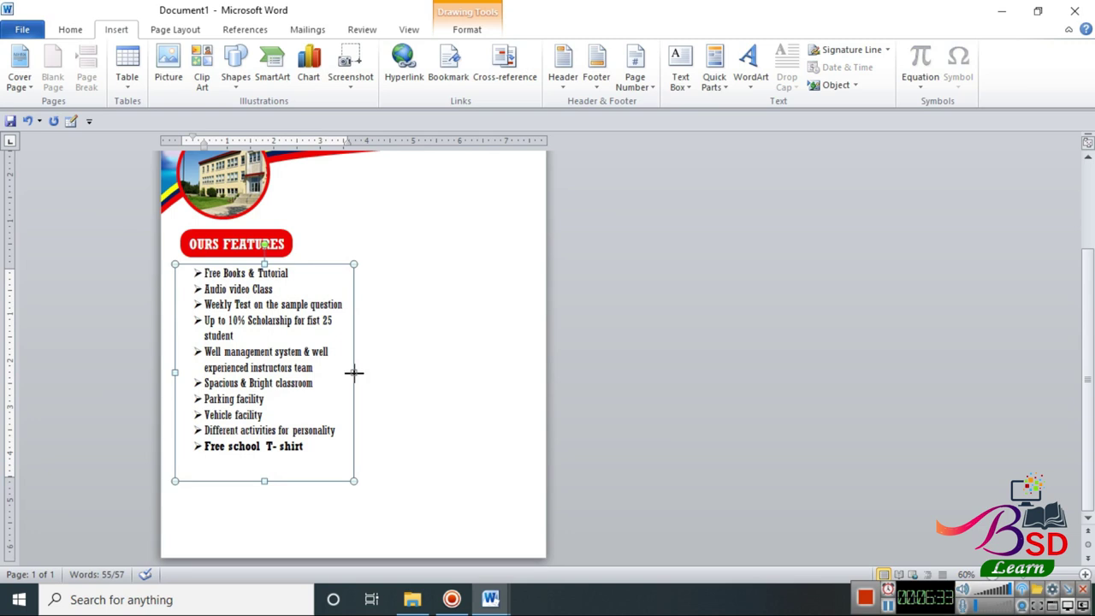
- Widen the list box to the right so the scholarship item fits one line
left_click_drag(354, 373, 394, 374)
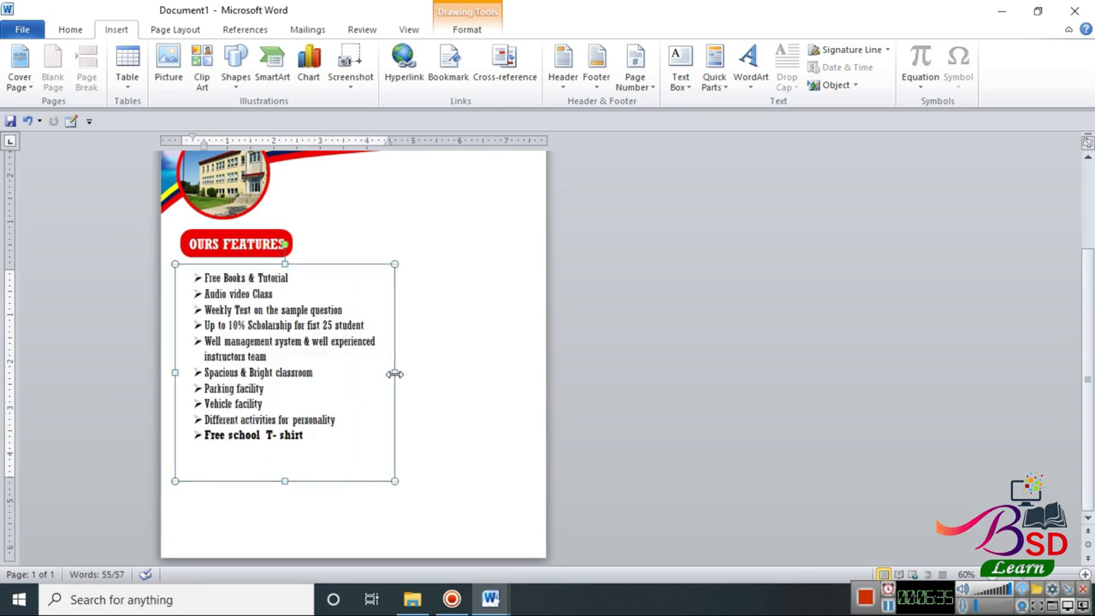
left_click_drag(395, 373, 408, 373)
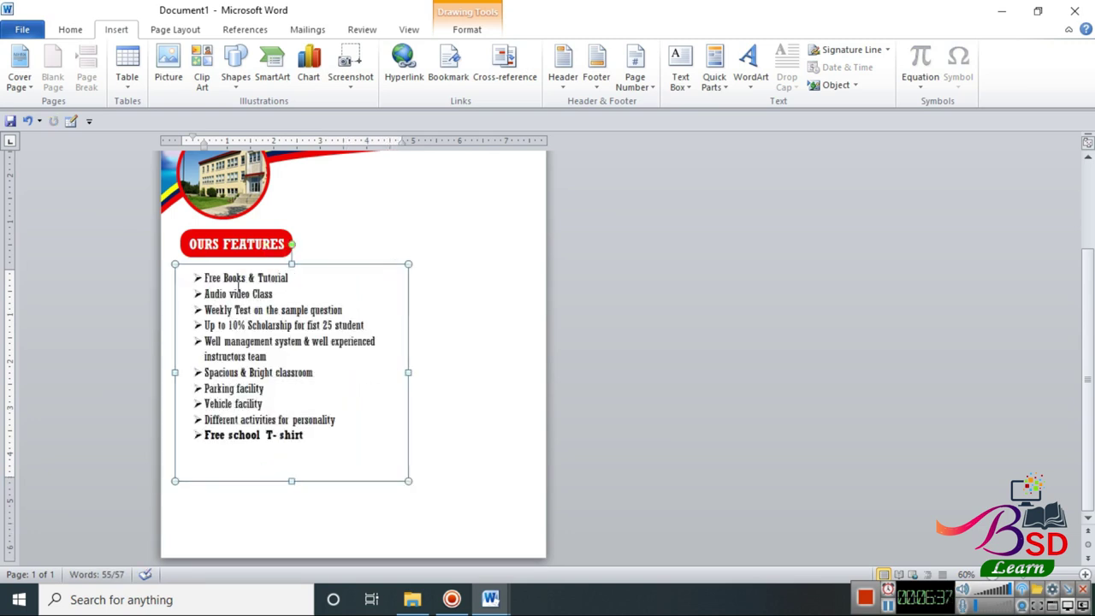
left_click(72, 31)
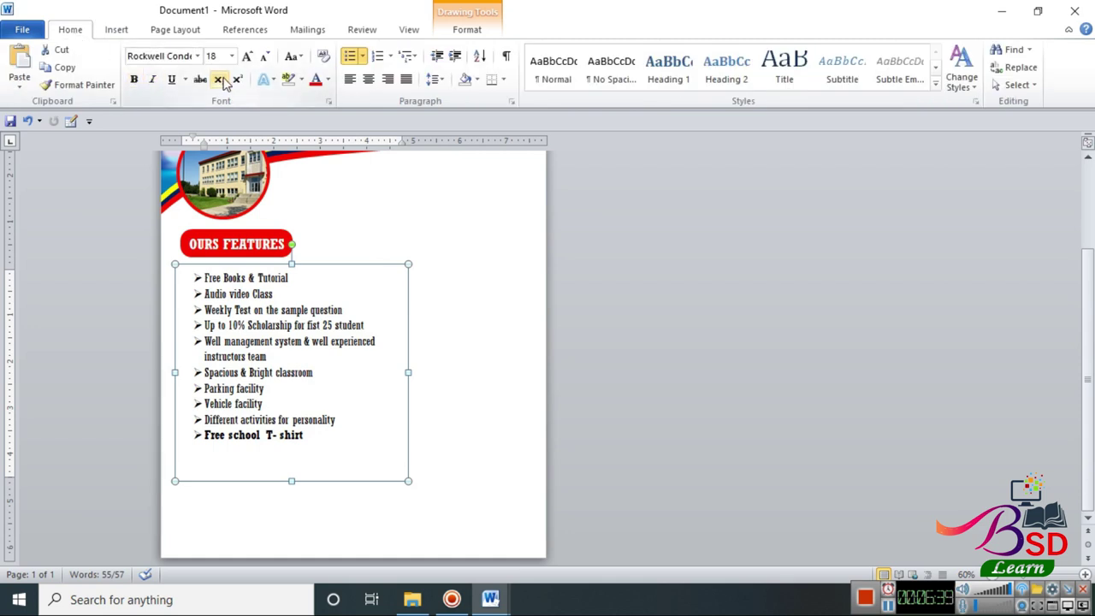
- Grow the list text to 24 pt and remove the space after each paragraph
left_click(247, 56)
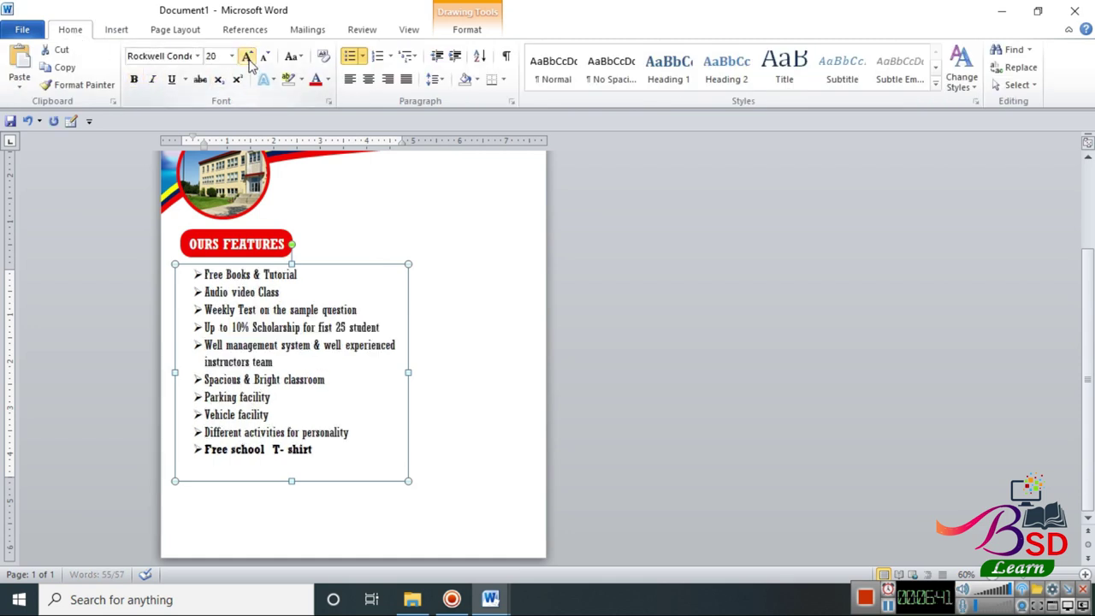
left_click(247, 56)
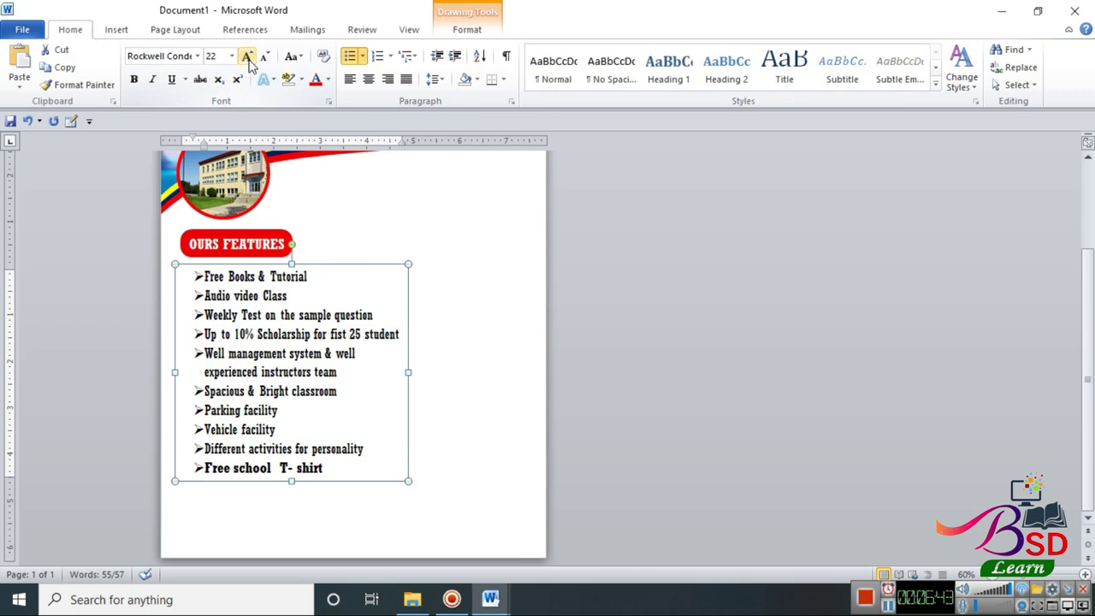
left_click(247, 57)
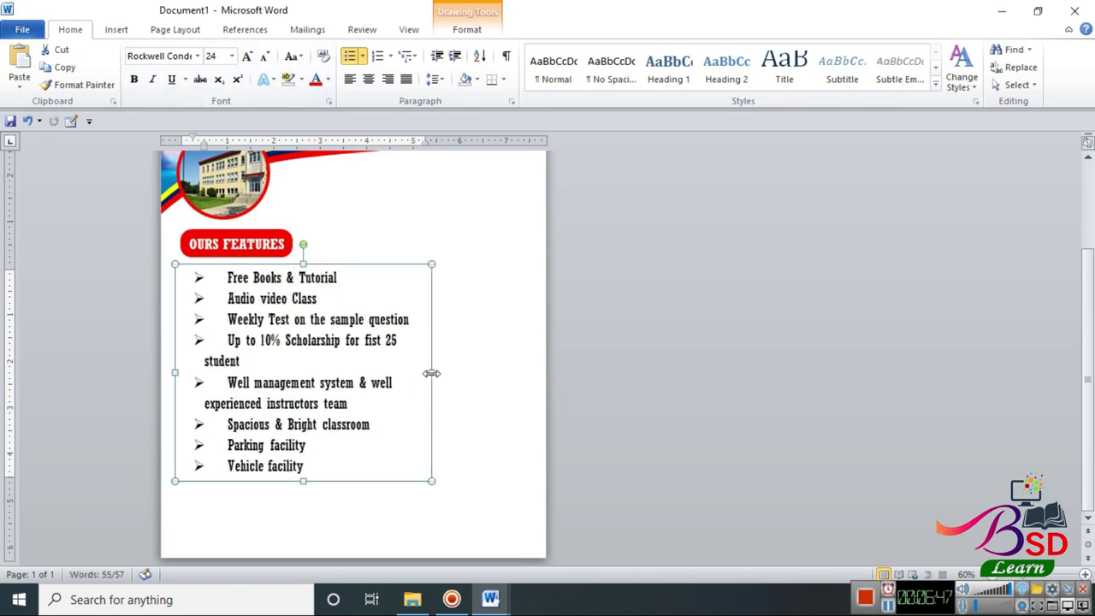
left_click(435, 79)
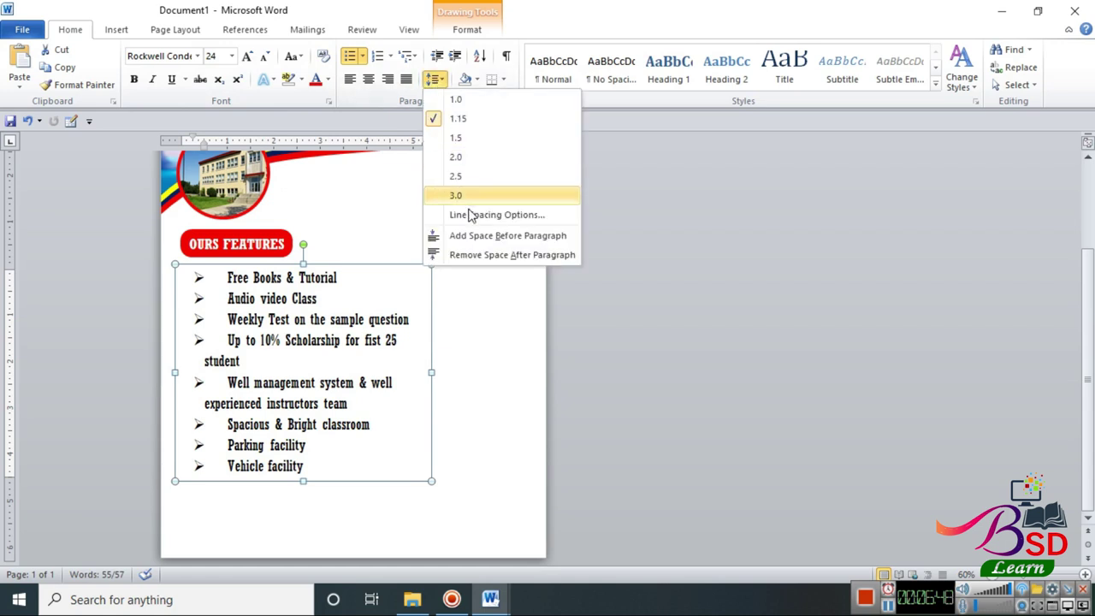
left_click(477, 251)
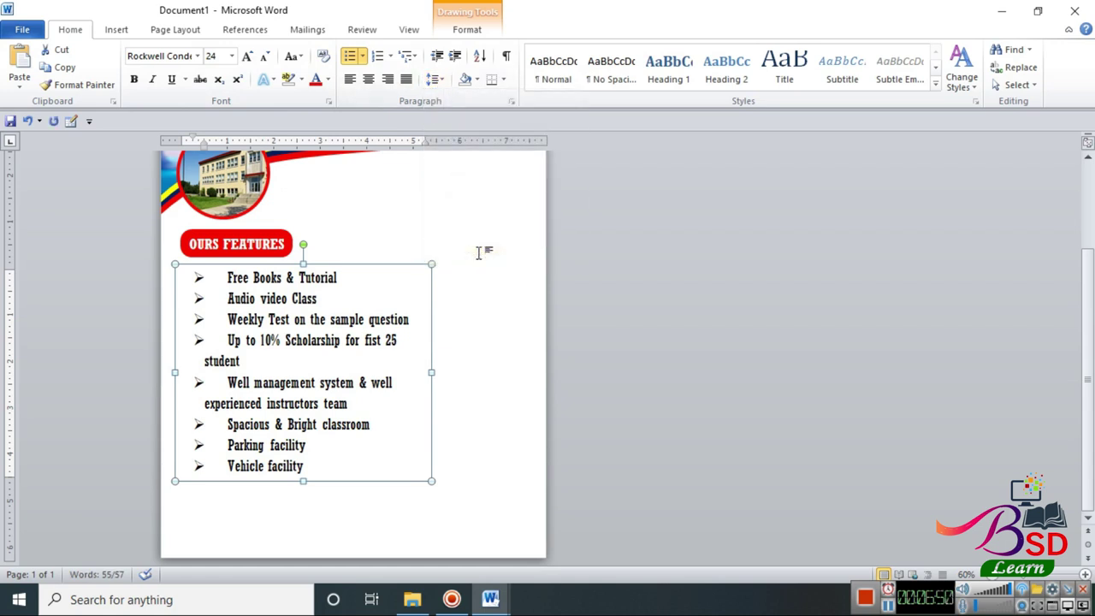
left_click(434, 78)
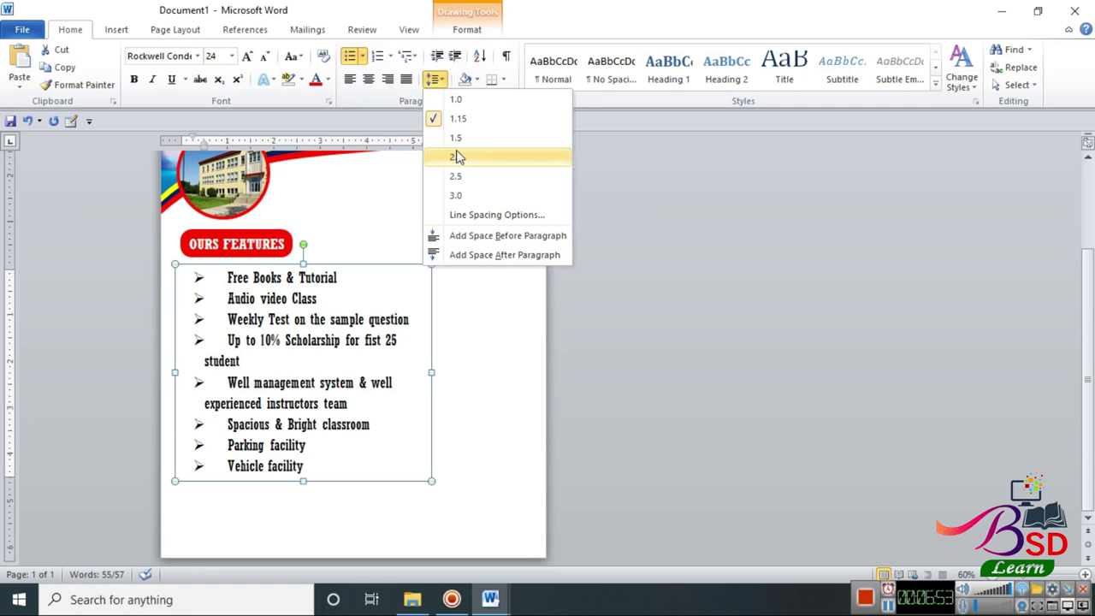
left_click(437, 377)
- Nudge the list box left, set its text to 22 pt, and make the box narrower
left_click_drag(432, 373, 544, 372)
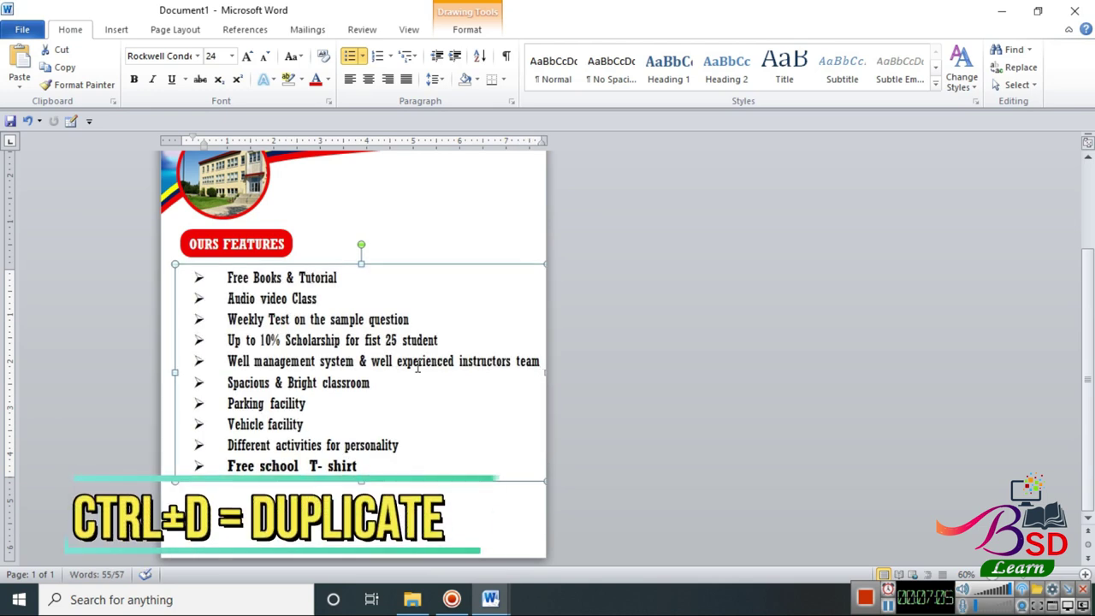
key("Left")
key("Left")
key("Left")
key("Left")
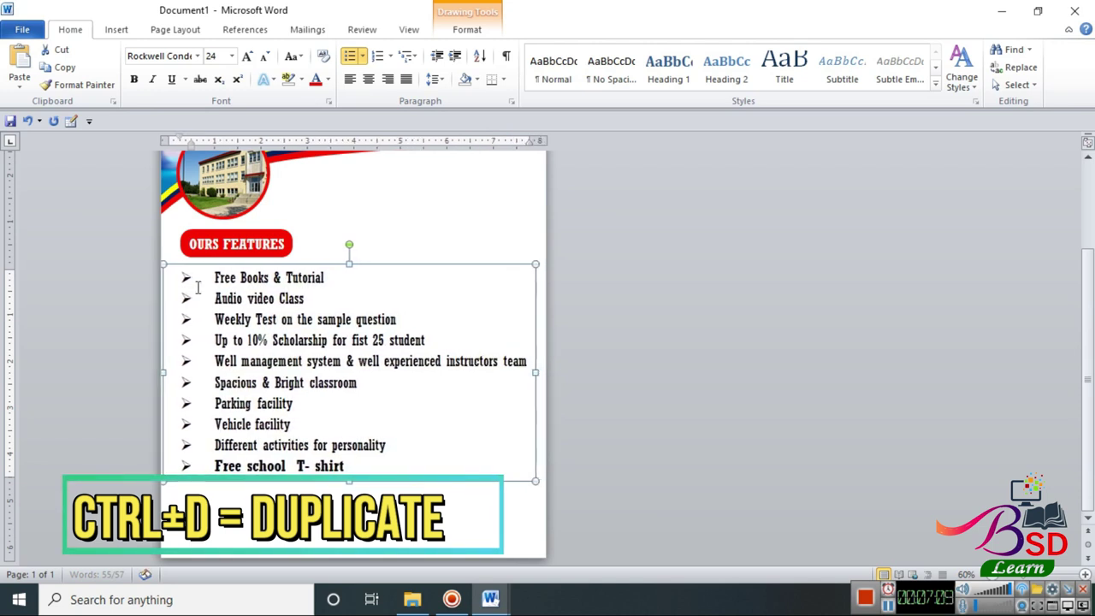
key("Left")
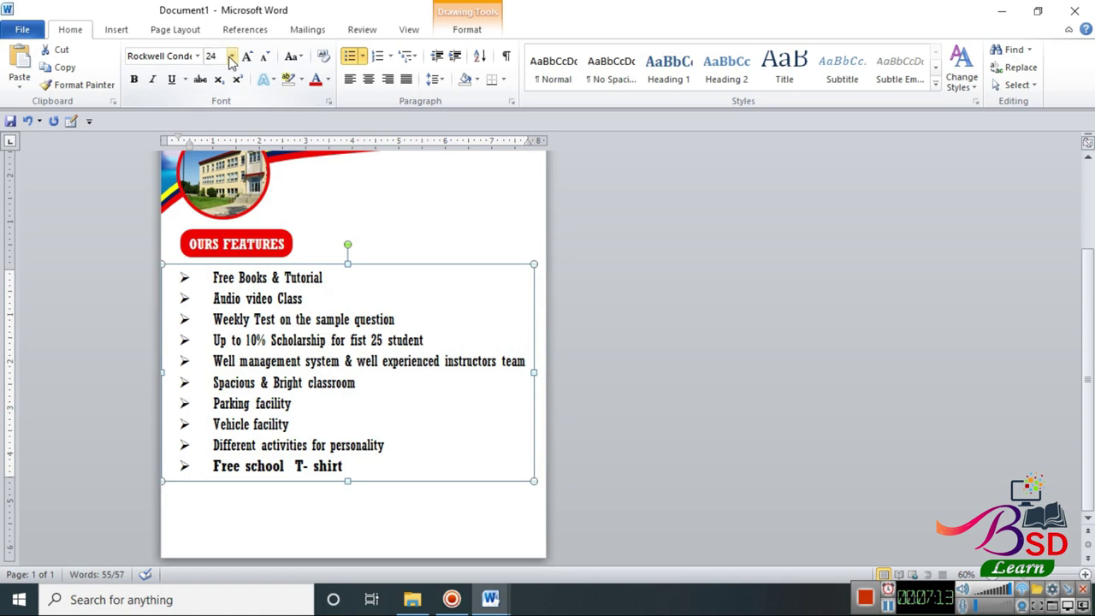
left_click(231, 57)
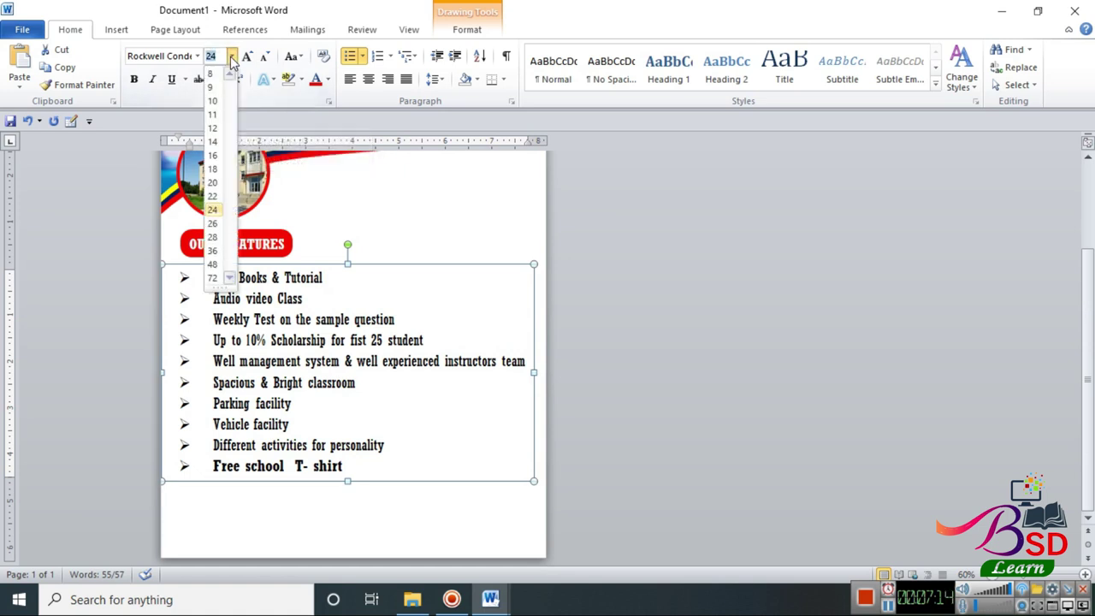
left_click(214, 197)
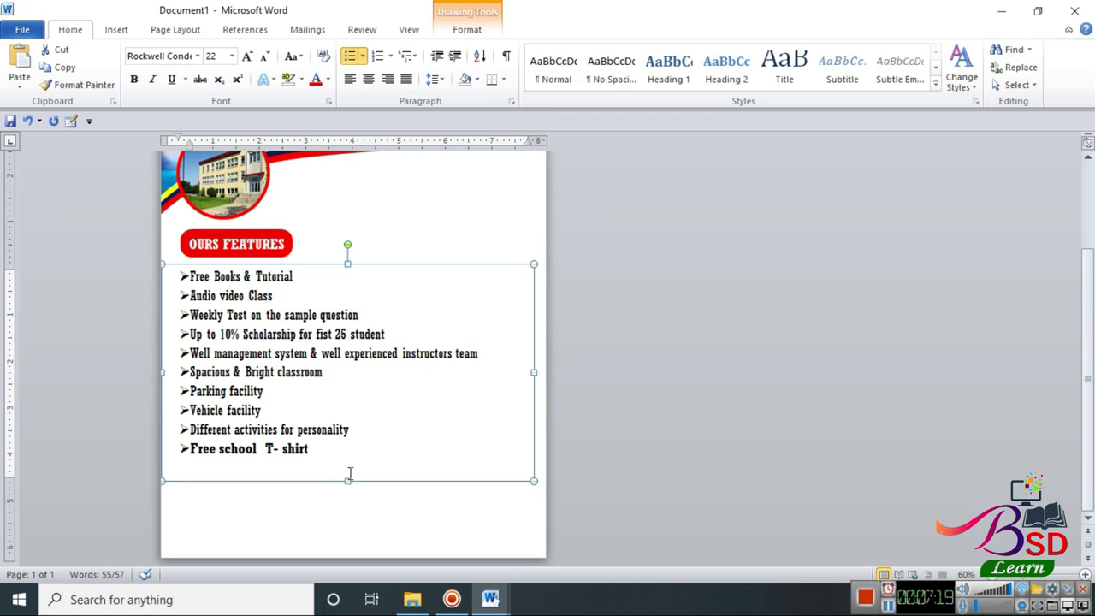
mouse_move(532, 373)
left_mouse_down()
mouse_move(482, 381)
mouse_move(488, 373)
left_mouse_up()
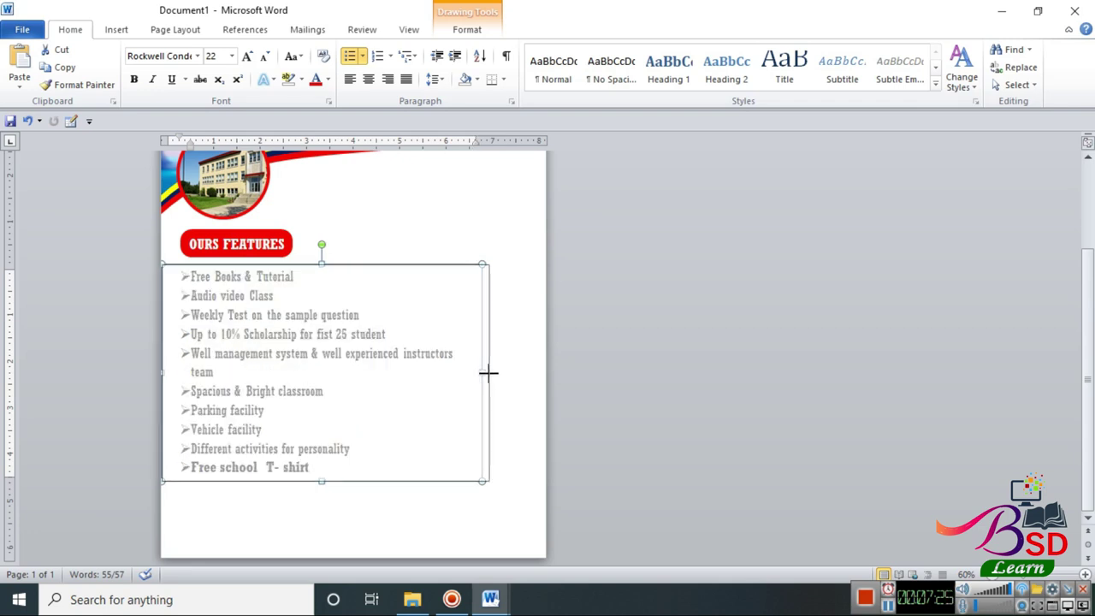
left_click(765, 306)
- Mirror the red wave shape horizontally, keeping it horizontal after a trial rotation
scroll(464, 328, "up", 3)
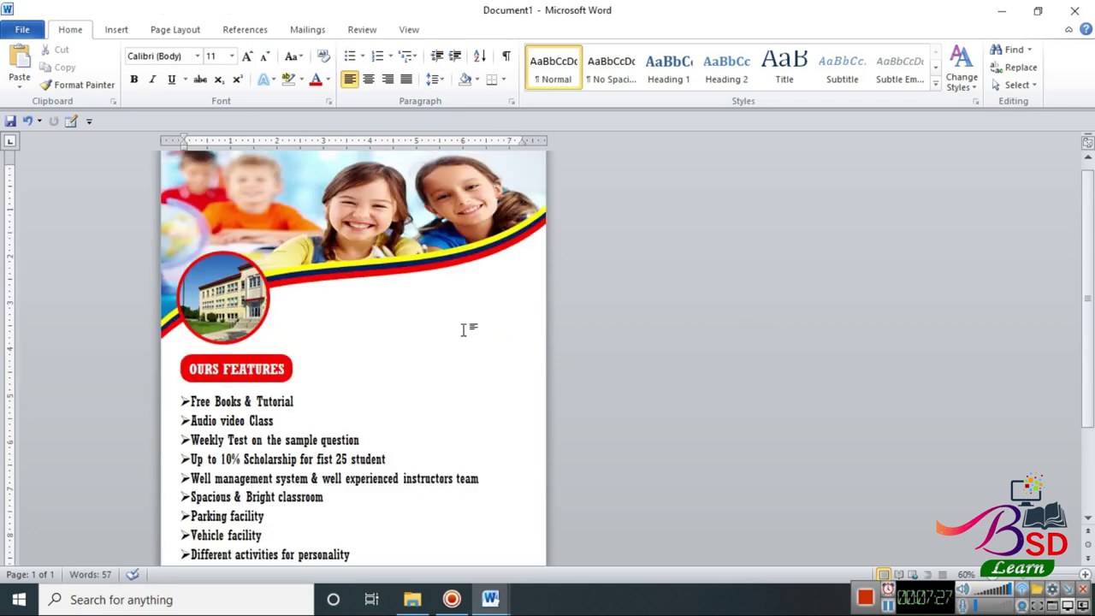
left_click(464, 328)
left_click(991, 86)
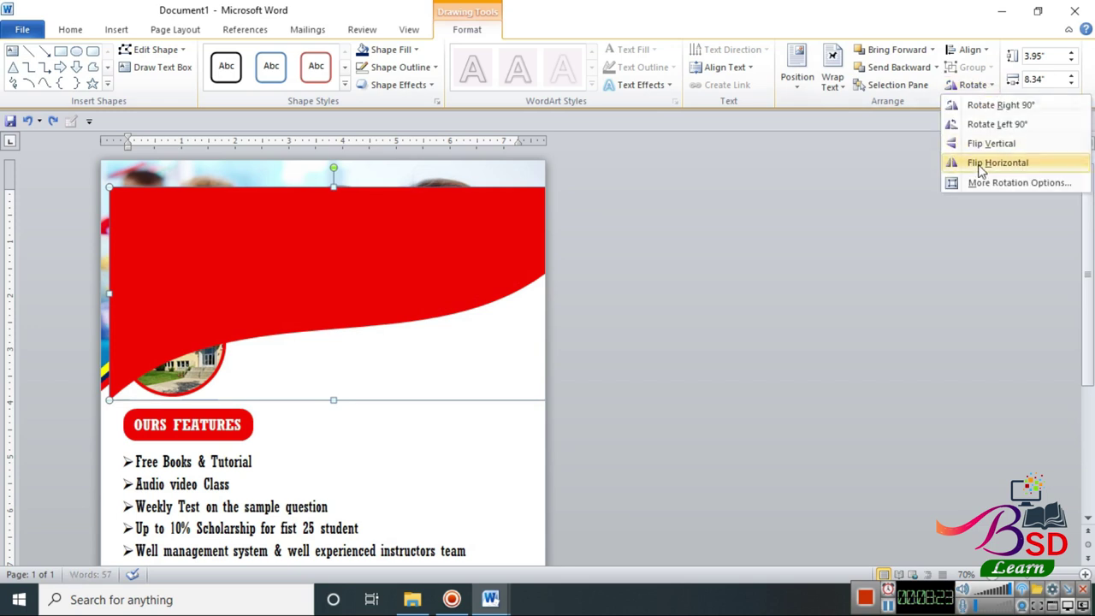
left_click(981, 161)
scroll(436, 271, "down", 1)
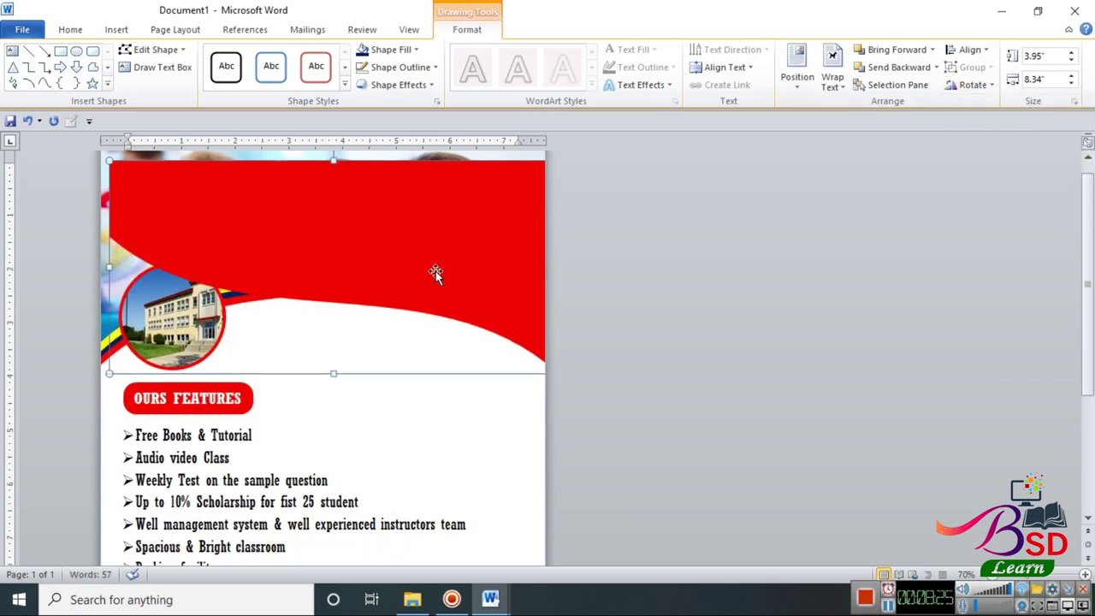
left_click(972, 85)
left_click(975, 106)
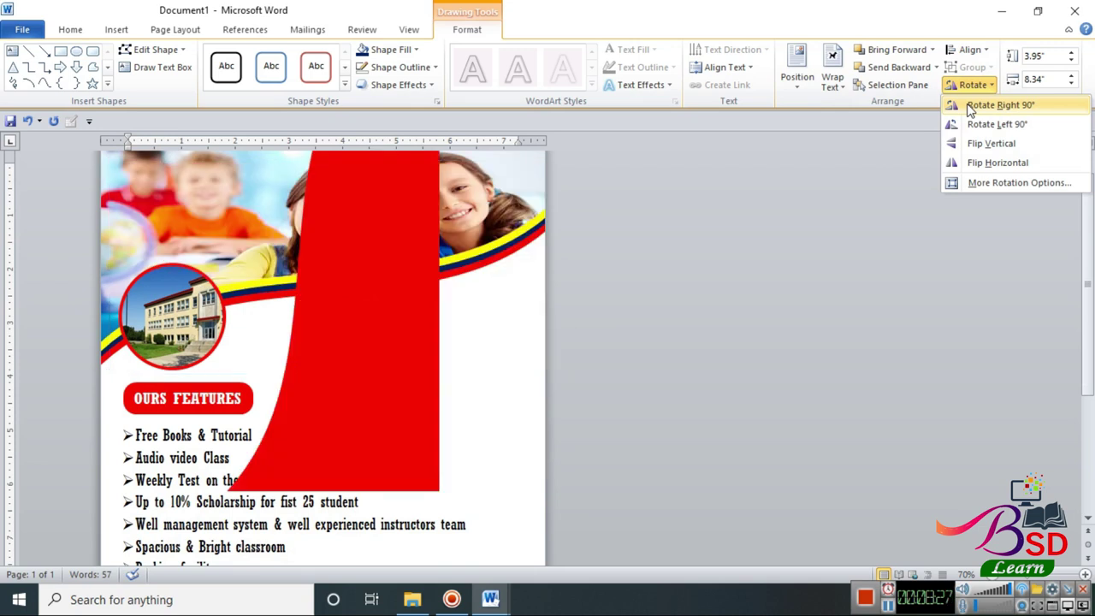
left_click(966, 85)
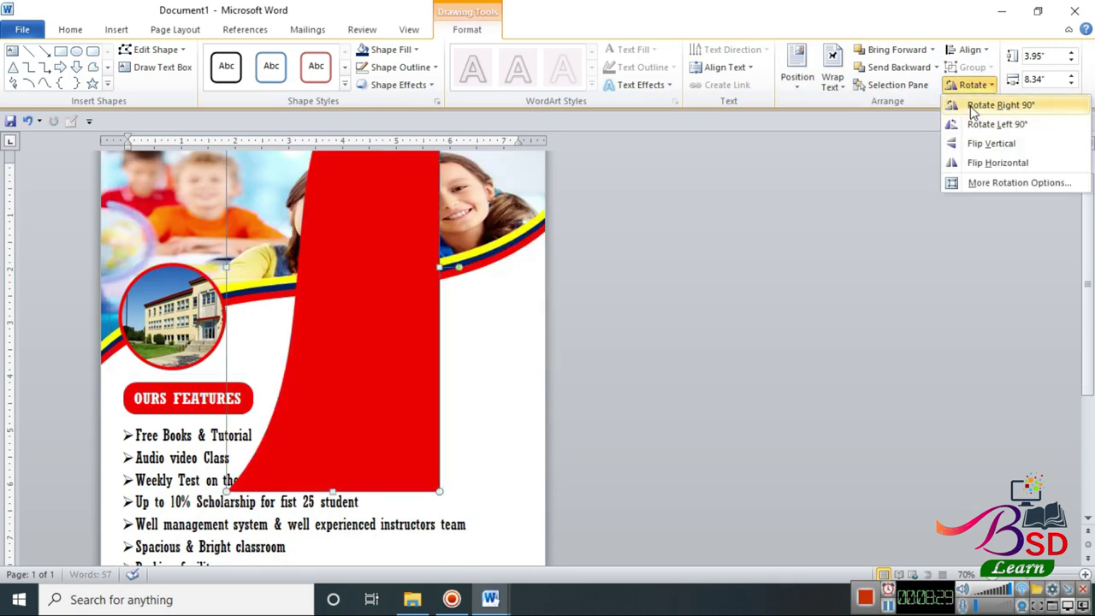
left_click(970, 106)
- Move the red wave below the feature list and reduce its height
left_click_drag(395, 300, 383, 354)
scroll(384, 481, "down", 3)
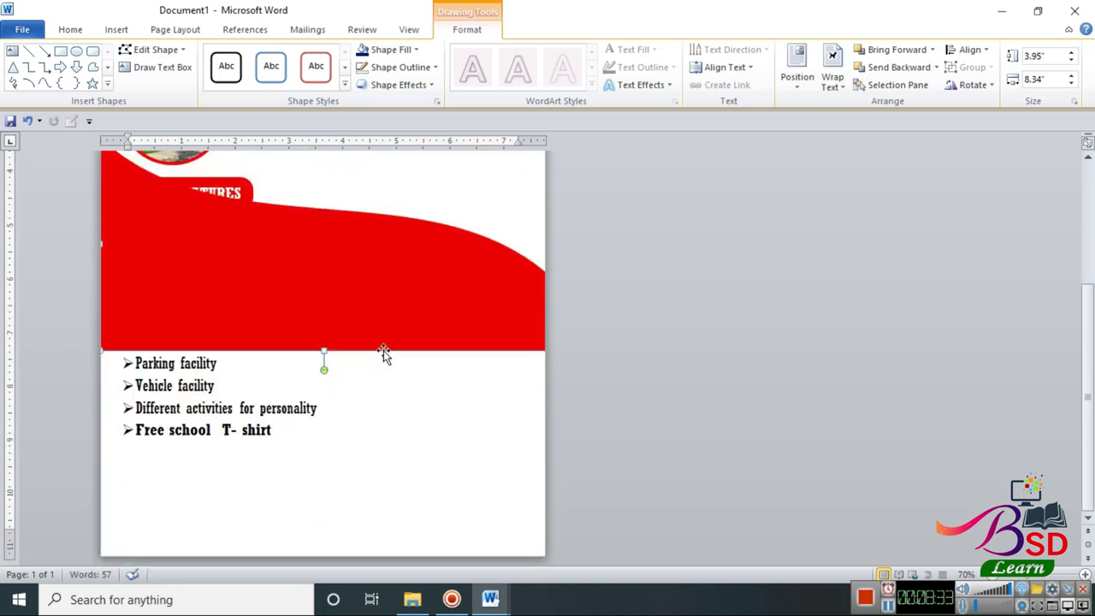
mouse_move(383, 354)
left_mouse_down()
mouse_move(347, 524)
mouse_move(335, 507)
left_mouse_up()
left_click_drag(328, 409, 324, 488)
left_click_drag(312, 525, 320, 503)
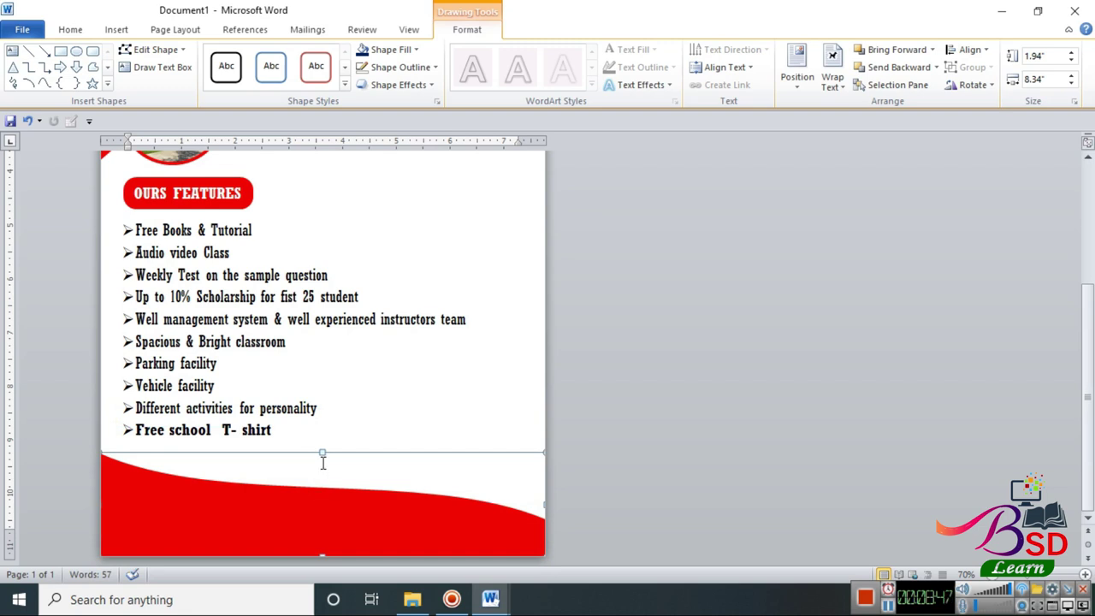
key("Down")
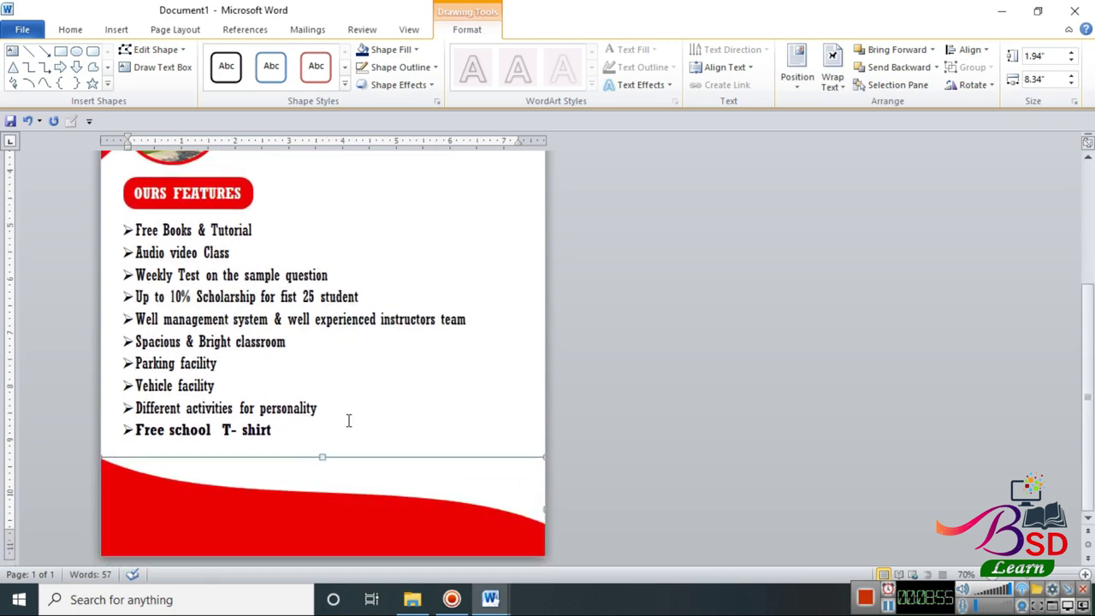
- Flip the red wave horizontally again and duplicate it
left_click(969, 84)
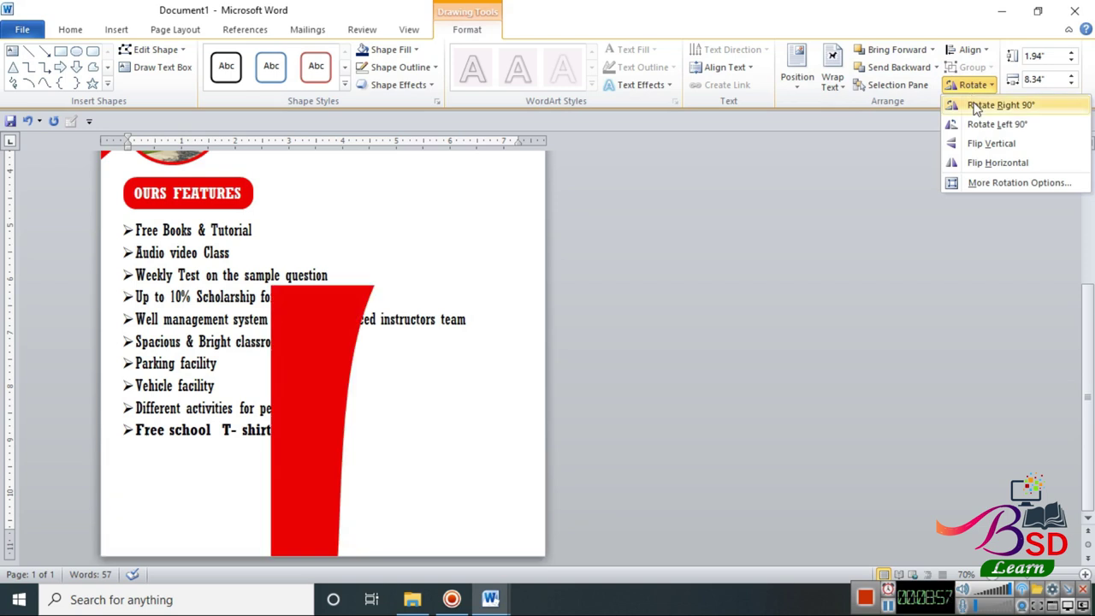
left_click(992, 162)
key("ctrl+d")
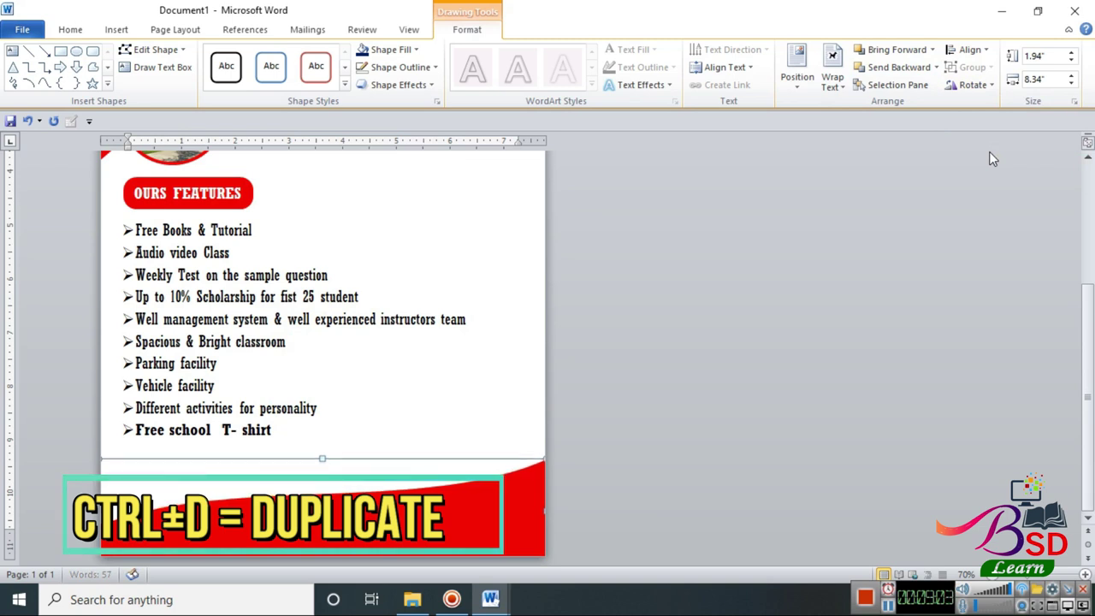
- Duplicate the wave, fill the copy dark navy, and send it behind the red wave
key("ctrl+d")
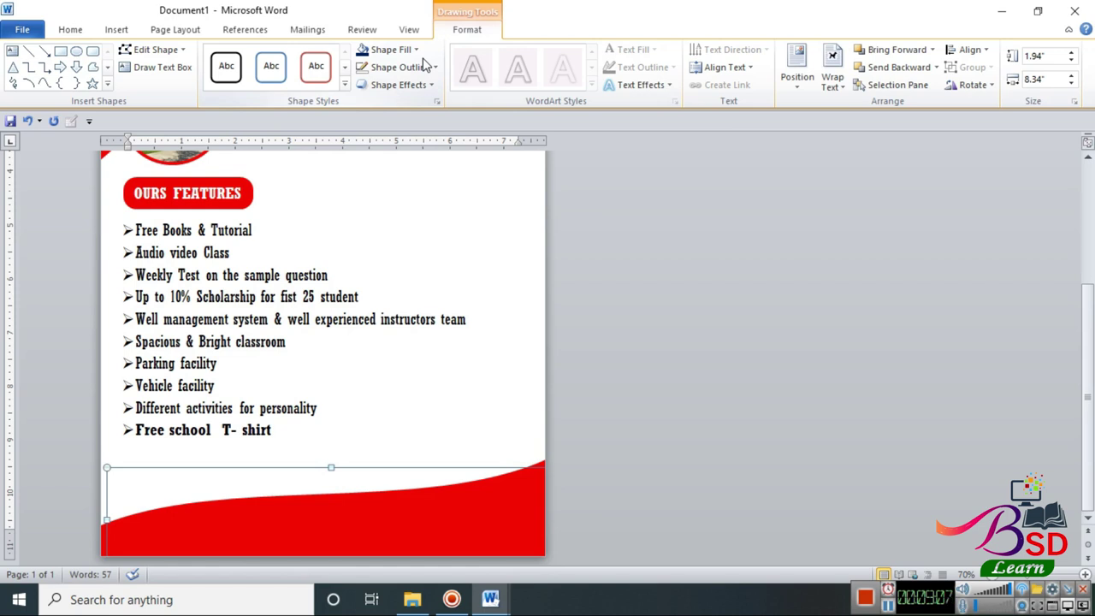
left_click(360, 50)
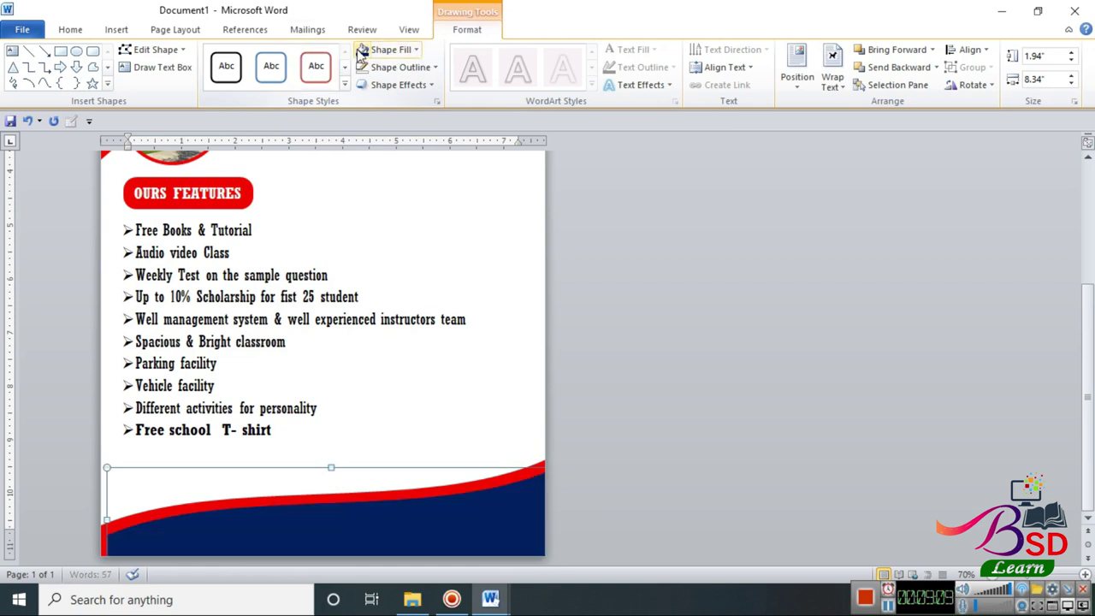
key("Left")
key("Left")
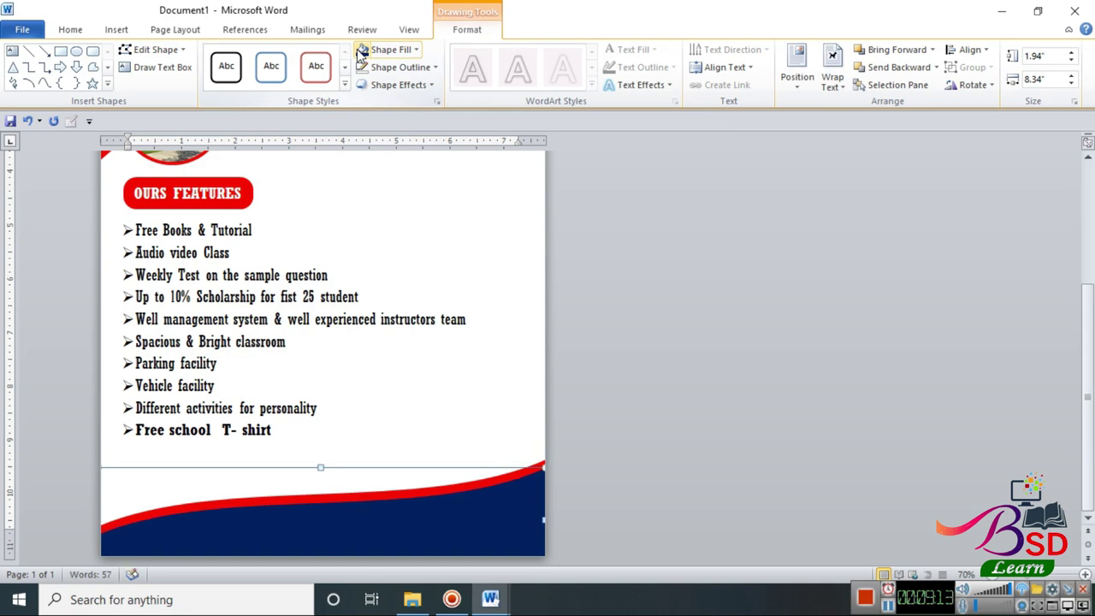
left_click(884, 68)
- Adjust the red wave's position and send it behind the navy wave
key("Up")
key("Up")
key("Up")
key("Up")
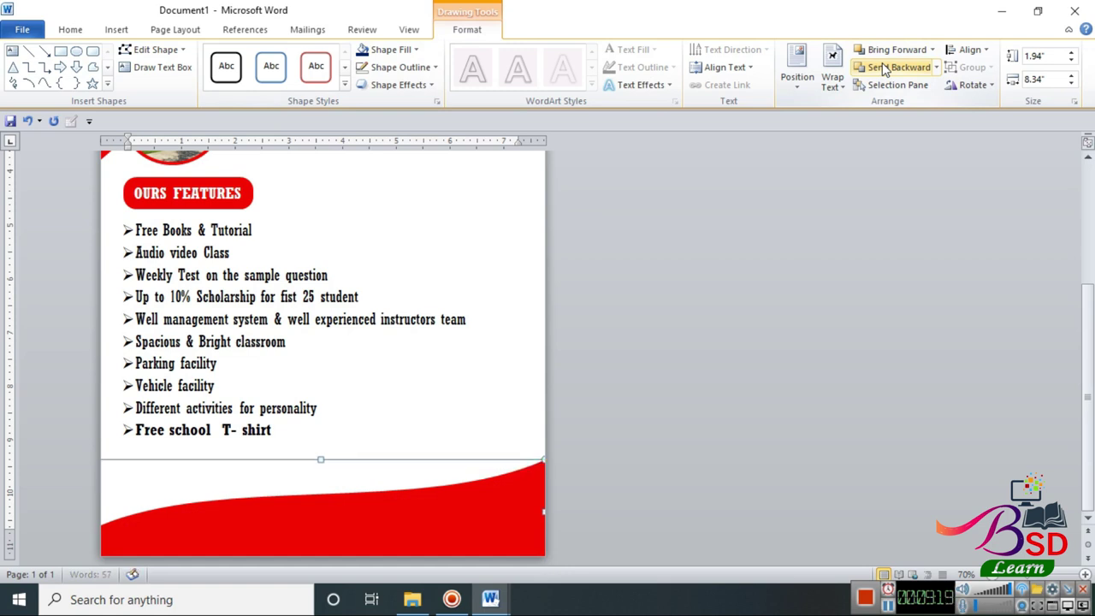
key("Up")
key("Up")
key("Up")
key("Up")
key("Up")
key("Up")
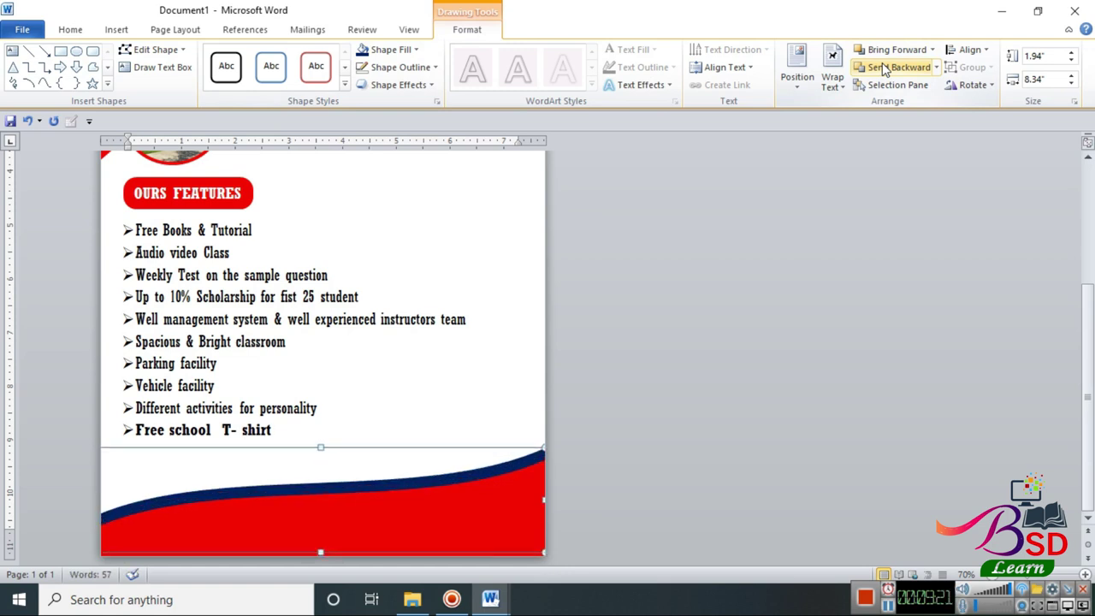
key("Down")
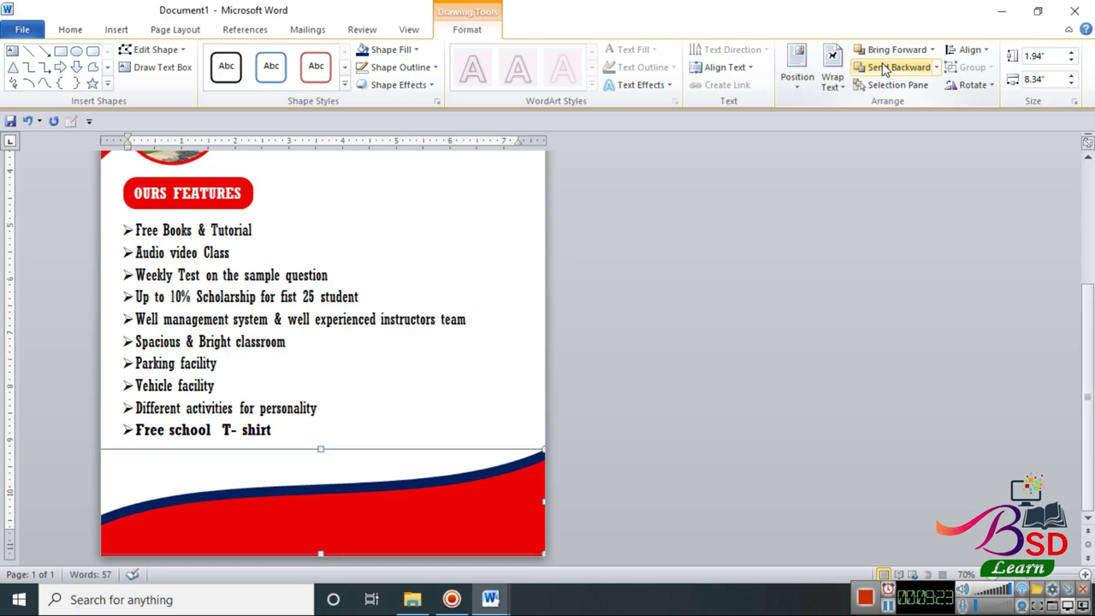
left_click(884, 68)
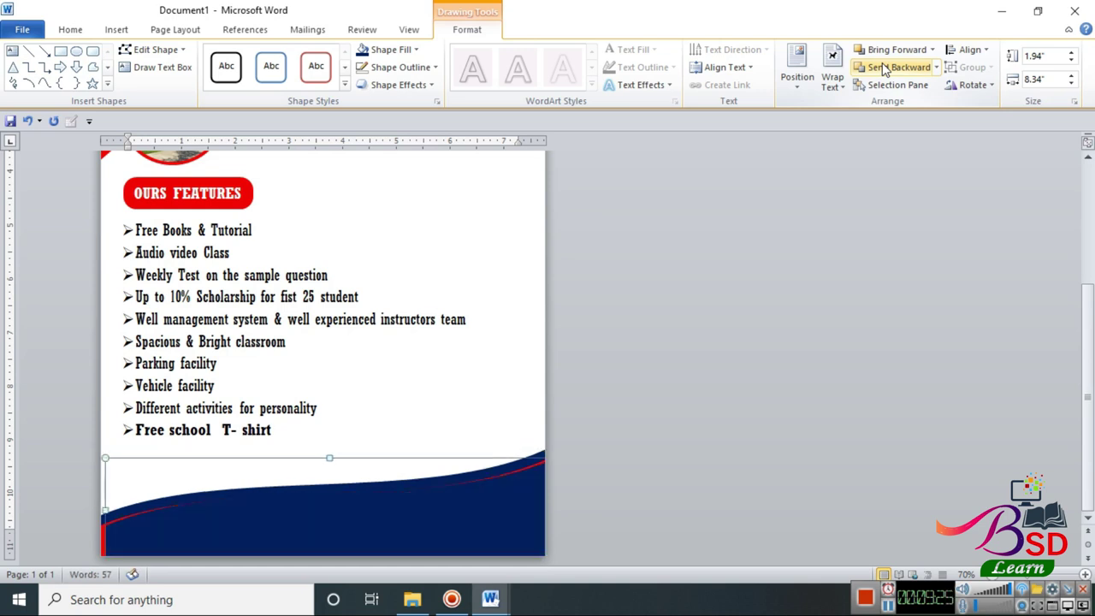
- Fill the front wave green and nudge it down to reveal the red stripe
left_click(416, 49)
left_click(430, 166)
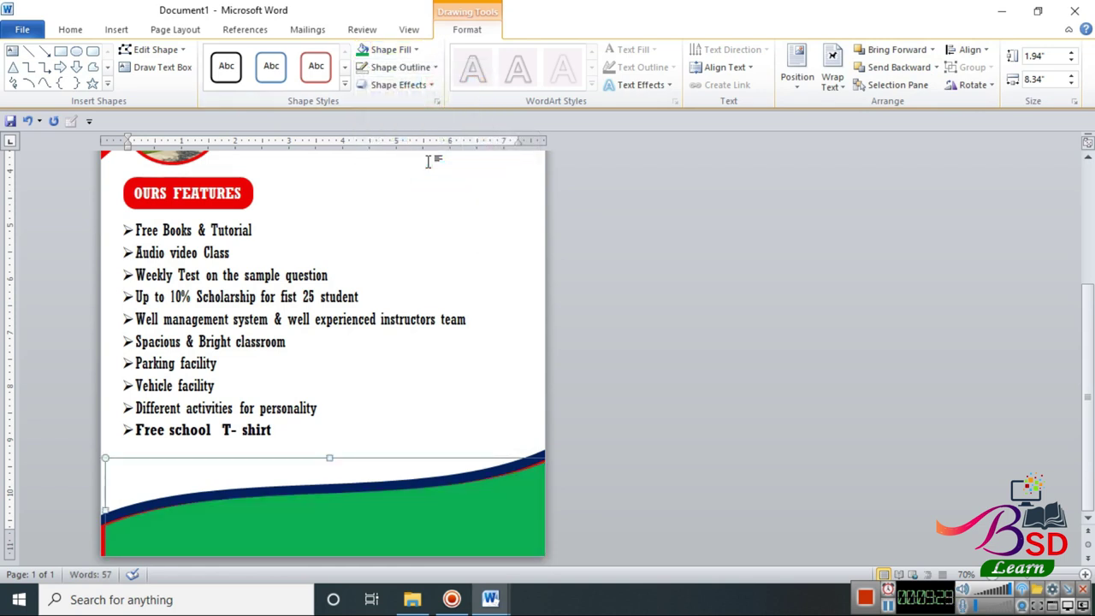
key("Down")
key("Down")
key("Down")
key("Down")
key("Down")
key("Down")
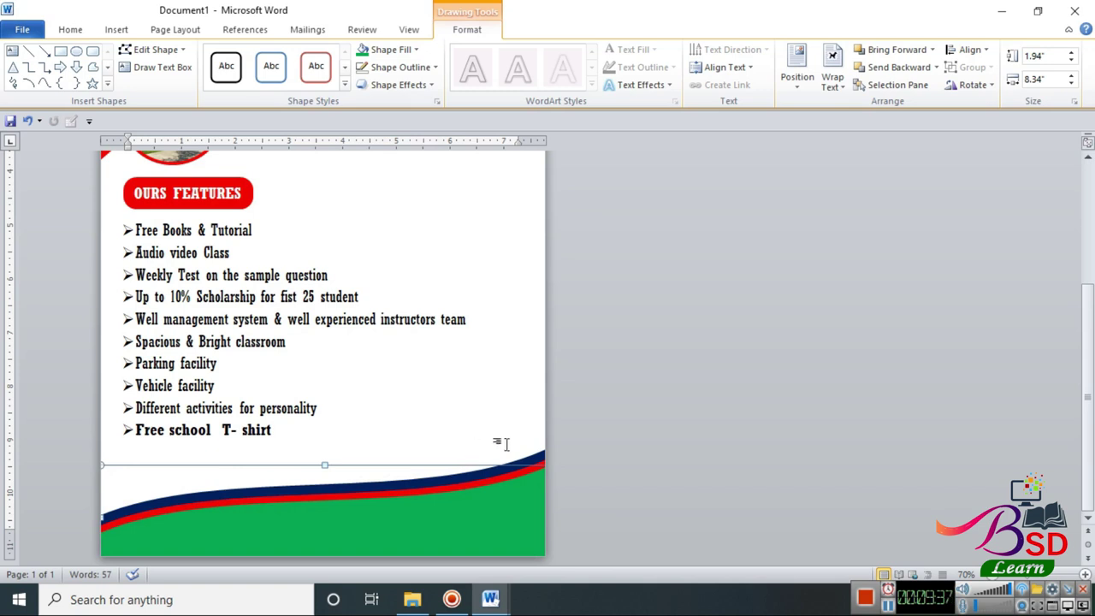
- Fill the green wave shape with standard green and nudge it down slightly
scroll(513, 467, "up", 5)
left_click(501, 474)
scroll(448, 425, "down", 5)
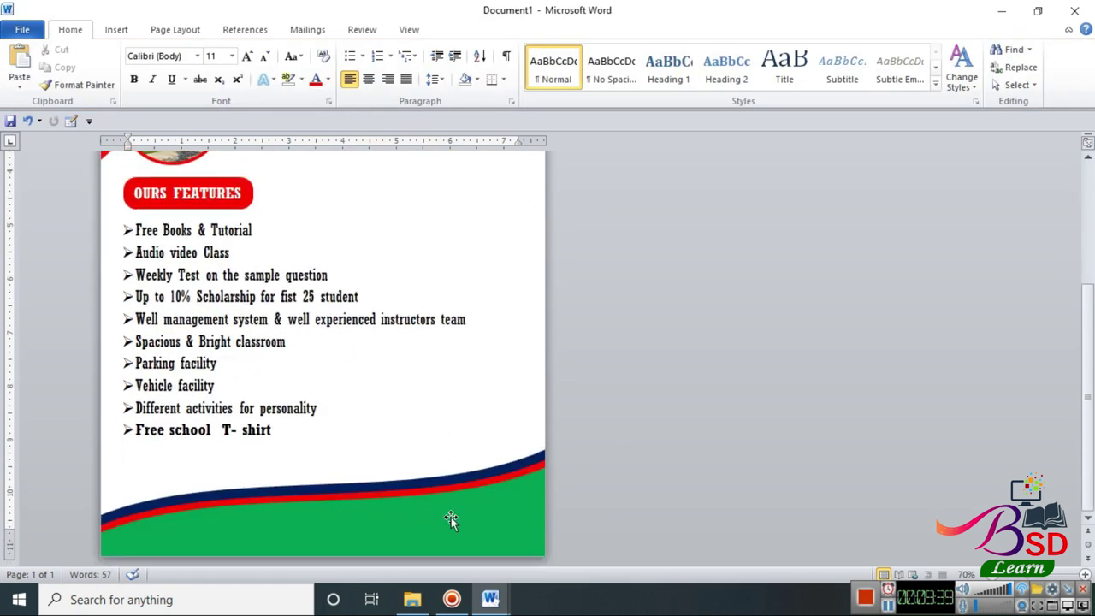
left_click(412, 492)
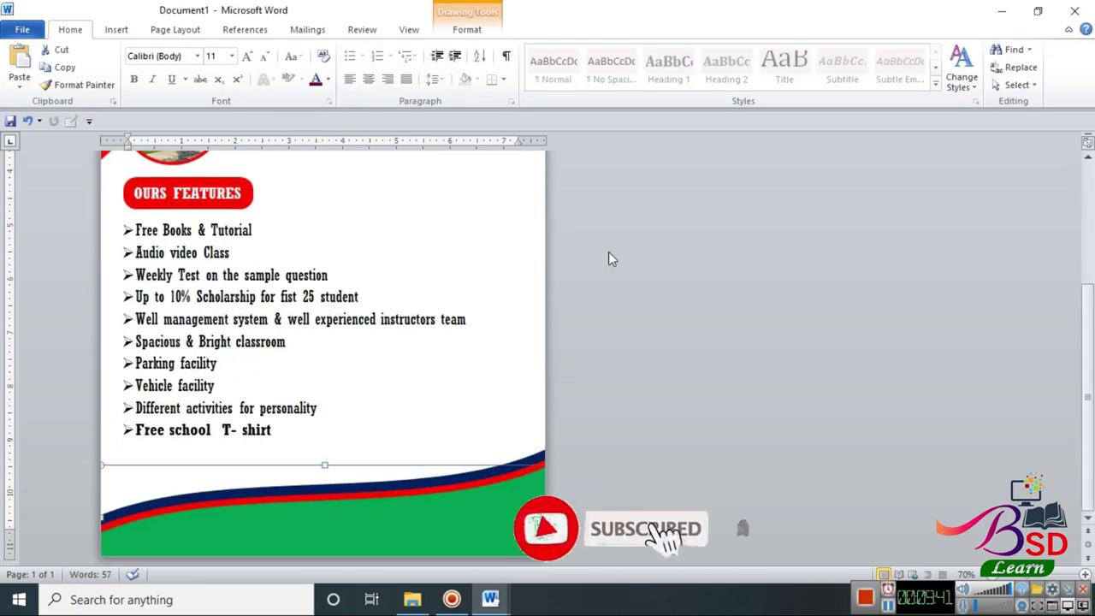
left_click(479, 31)
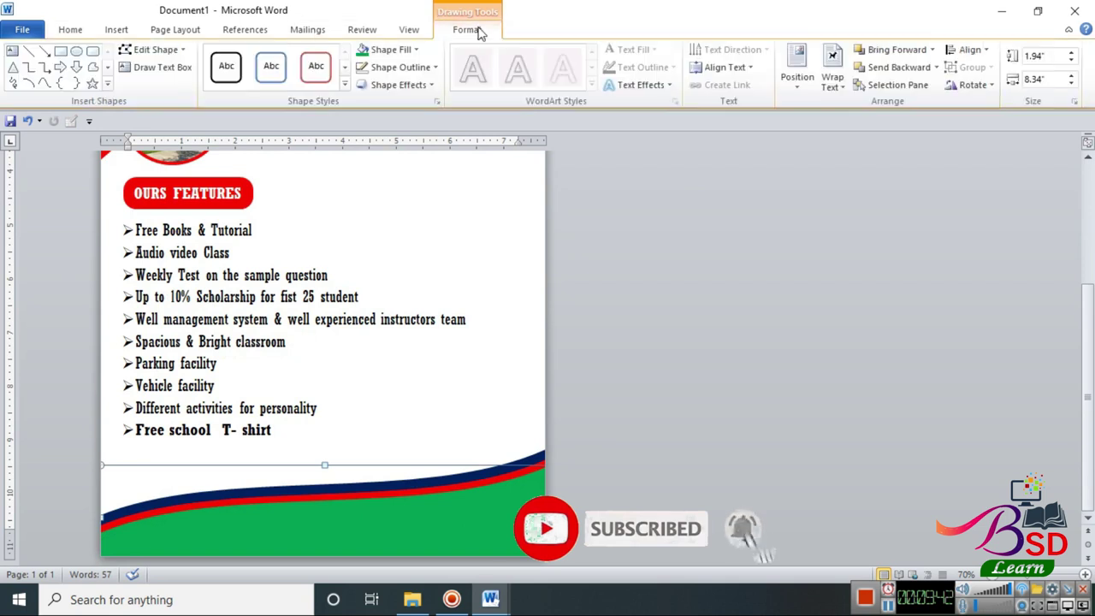
left_click(391, 48)
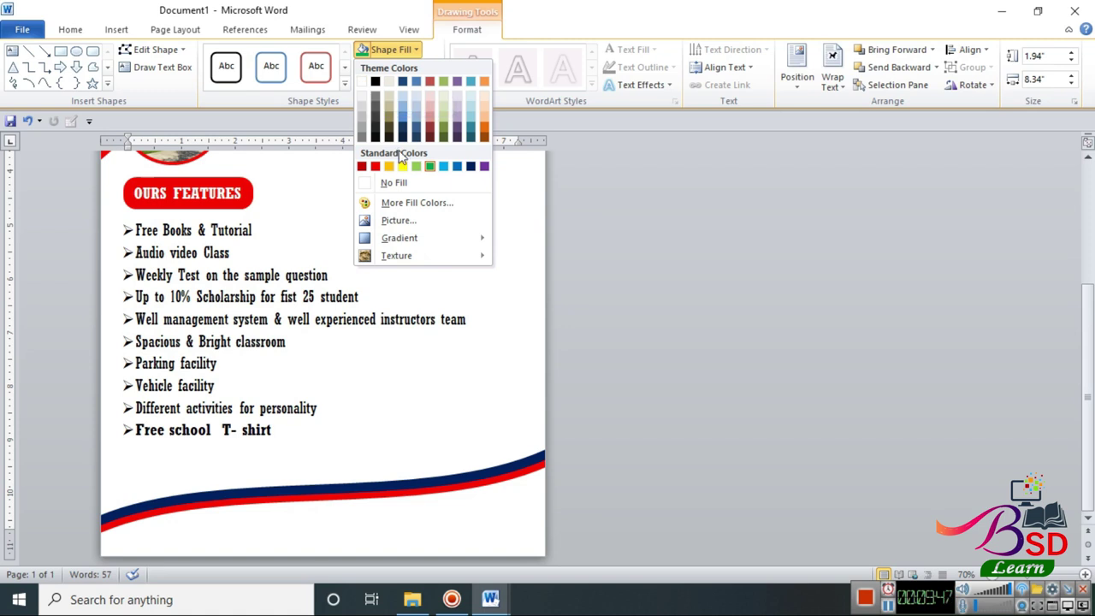
left_click(429, 166)
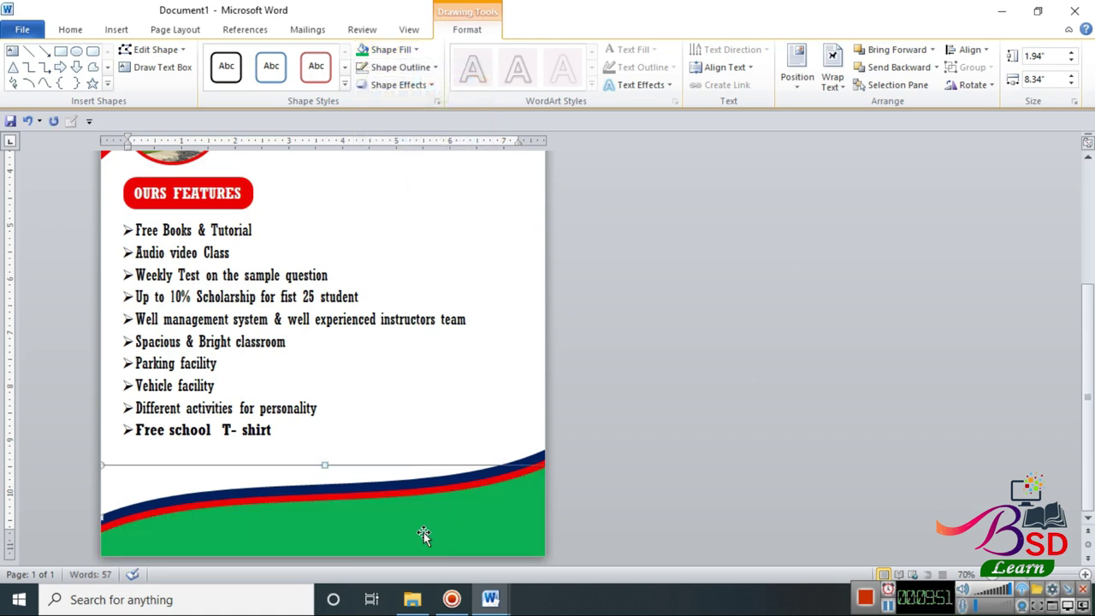
key("Down")
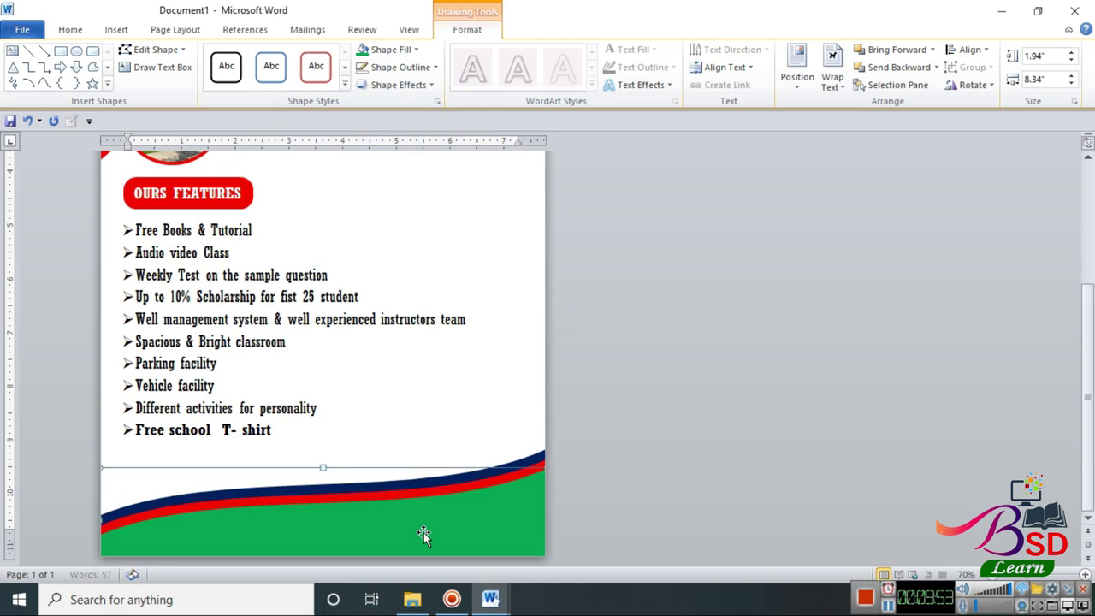
left_click(666, 453)
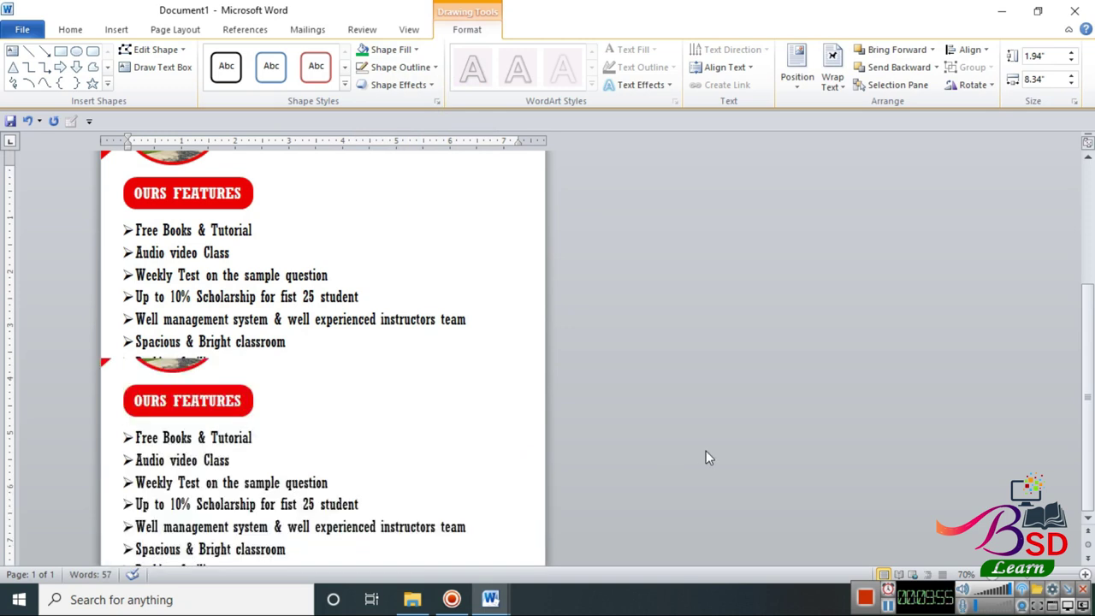
- Make the bottom wave's red band white, nudge it into place and deselect it
scroll(610, 454, "down", 5)
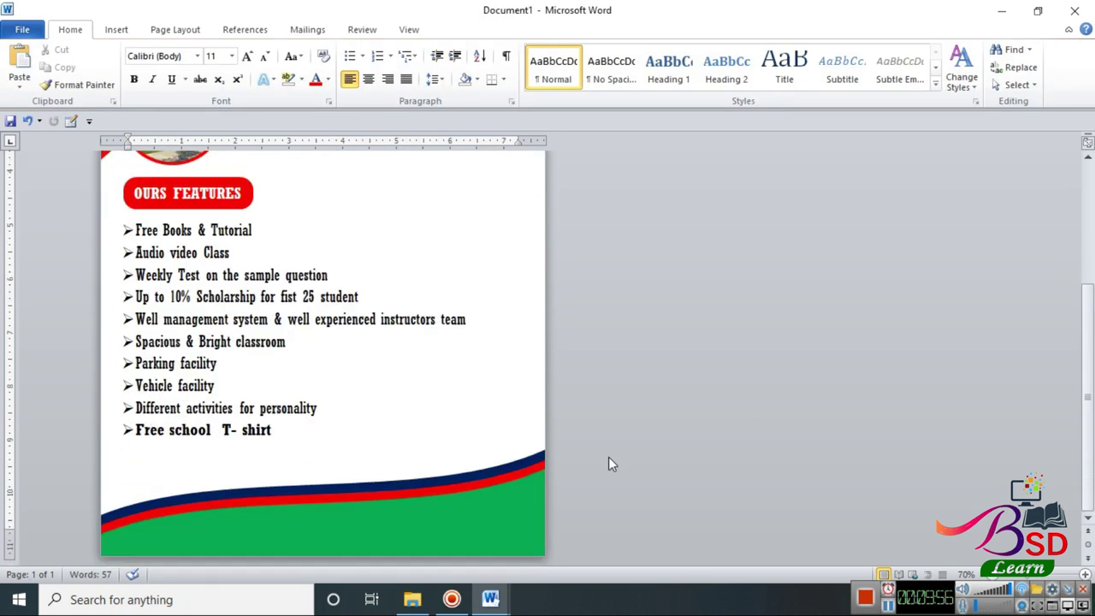
left_click(543, 463)
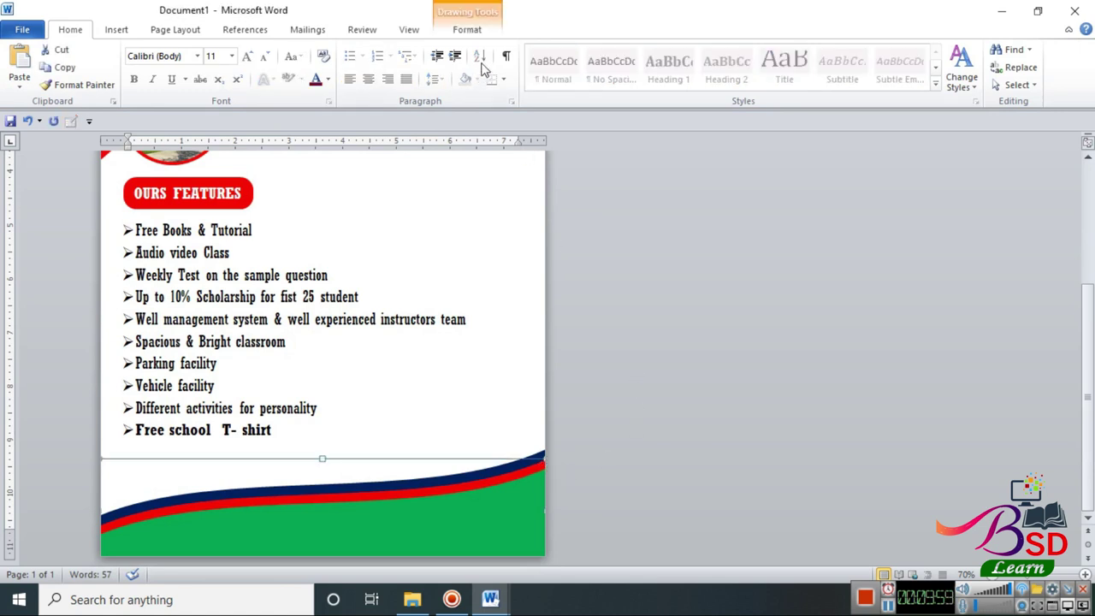
left_click(467, 29)
left_click(392, 48)
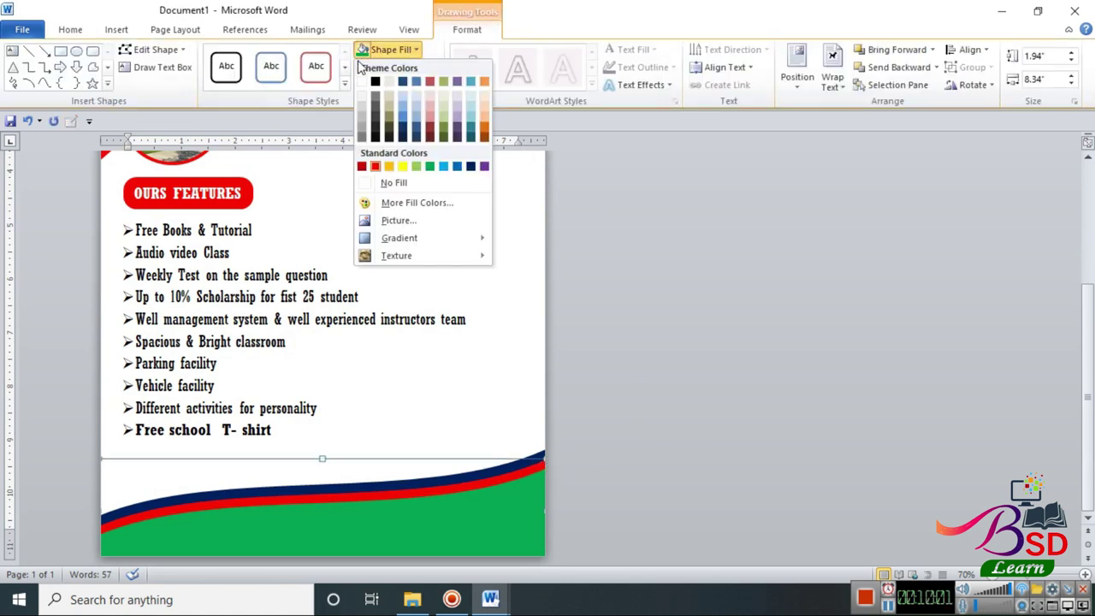
left_click(362, 83)
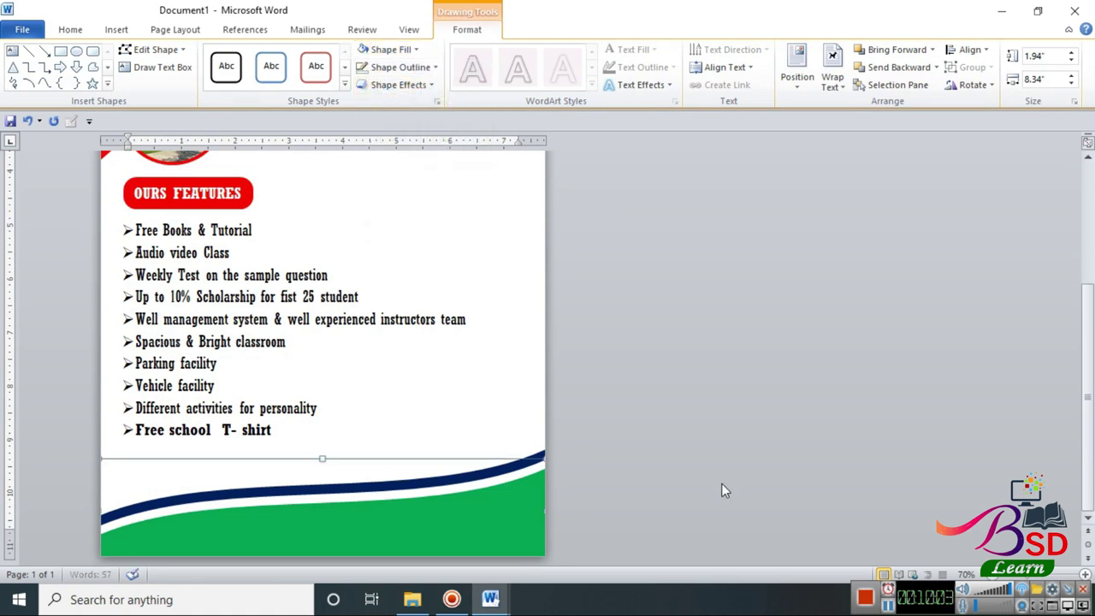
key("Down")
key("Down")
key("Down")
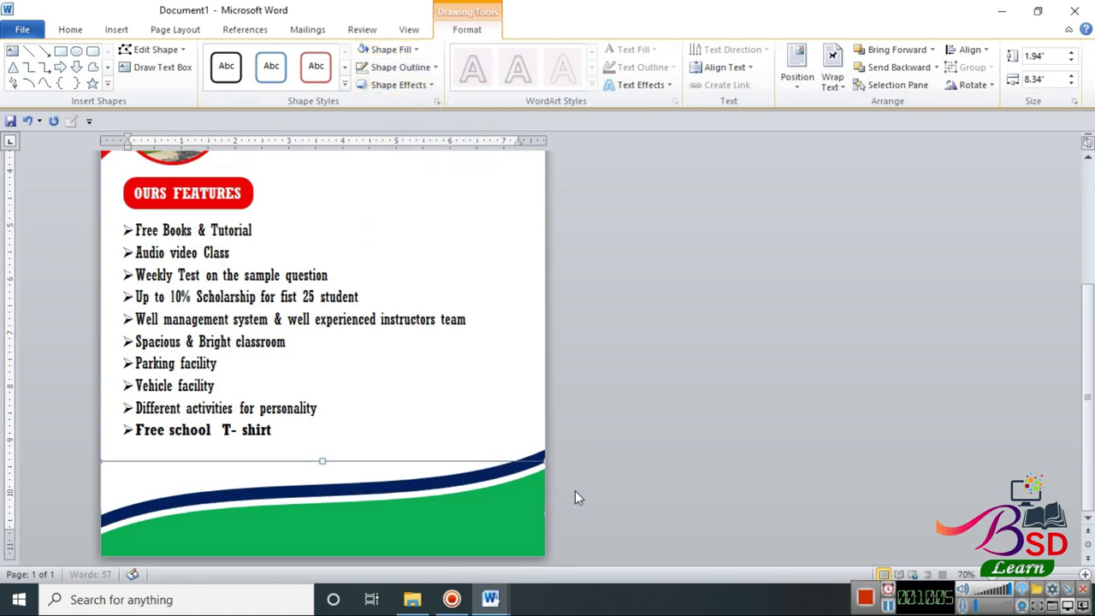
key("Up")
key("Up")
key("Down")
key("Down")
key("Down")
key("Escape")
- Draw an oval circle on the right of the page beside the features heading
scroll(684, 352, "down", 2)
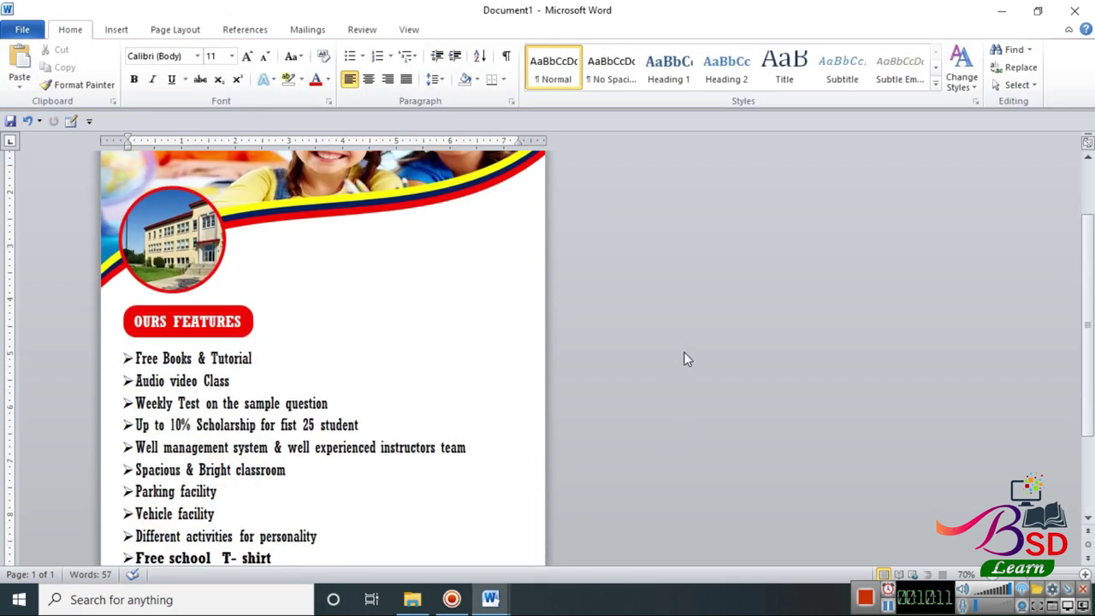
scroll(664, 355, "down", 2)
scroll(598, 376, "down", 1)
scroll(506, 393, "up", 1)
scroll(464, 384, "up", 2)
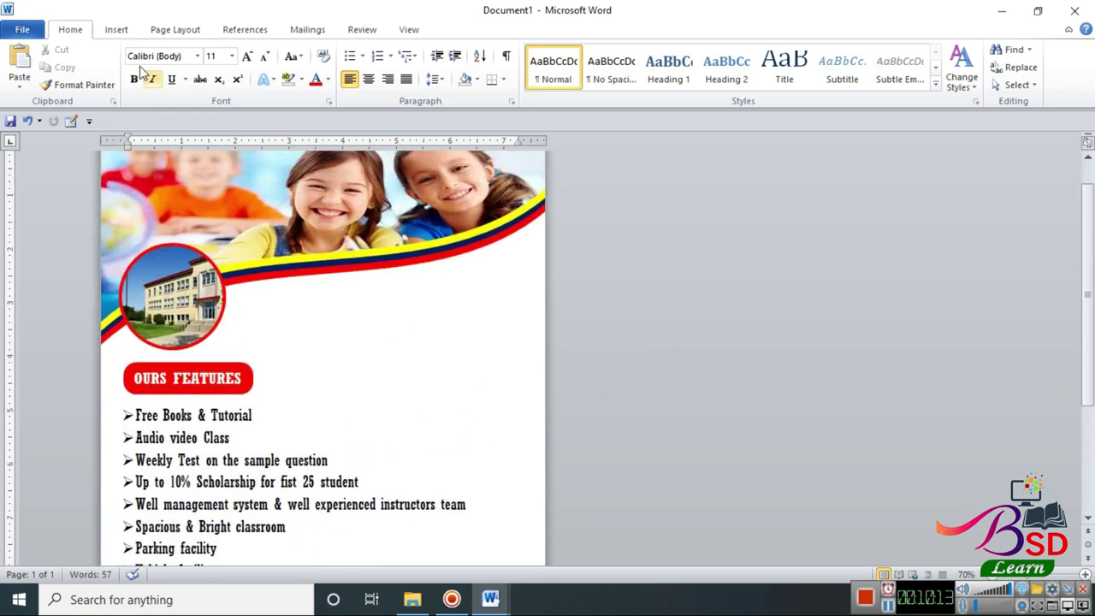
left_click(116, 30)
left_click(232, 59)
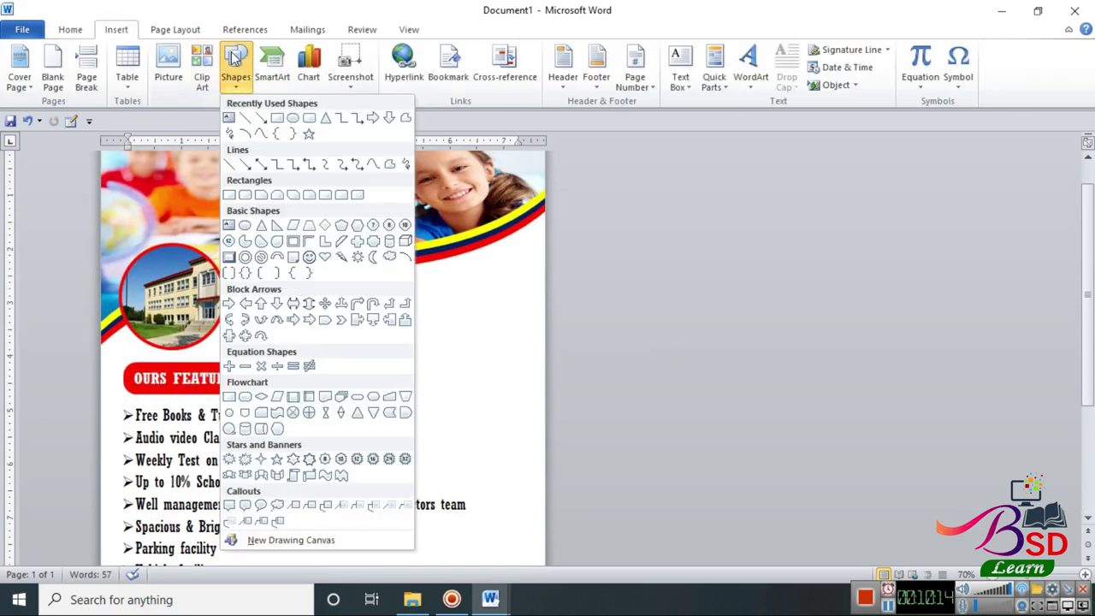
left_click(292, 117)
mouse_move(446, 286)
left_mouse_down()
mouse_move(497, 402)
mouse_move(542, 420)
left_mouse_up()
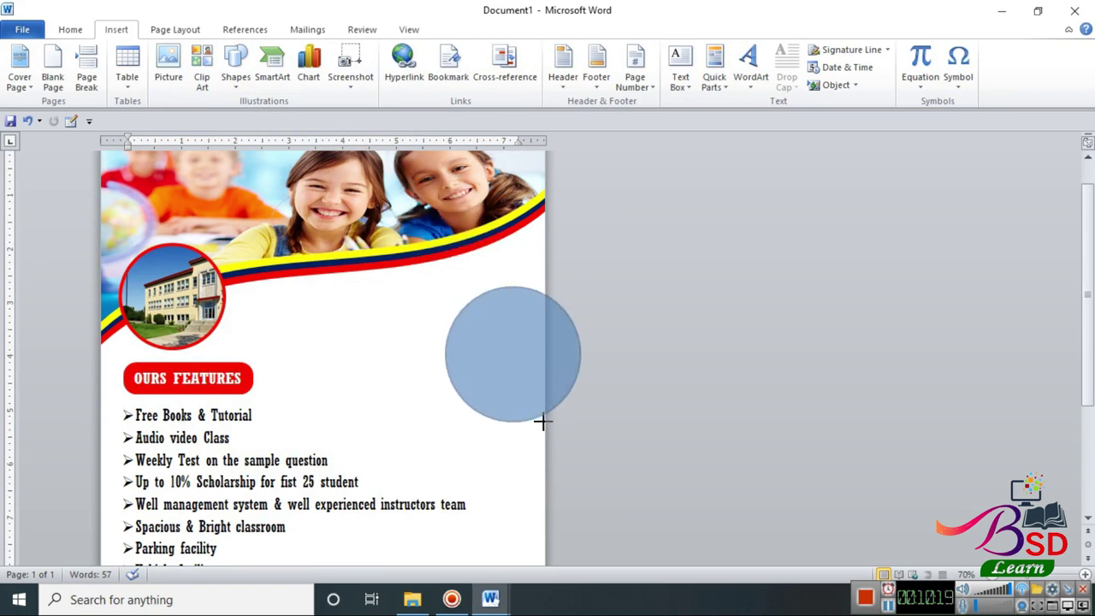
left_click_drag(500, 292, 451, 282)
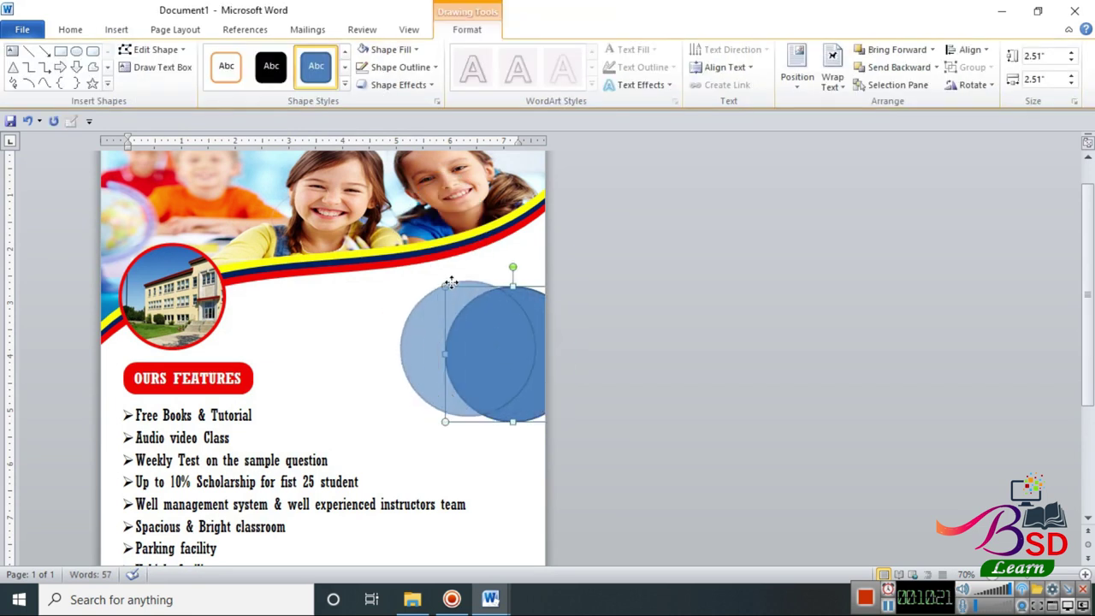
- Give the circle a 4½ pt red outline and a light grey fill
left_click(433, 68)
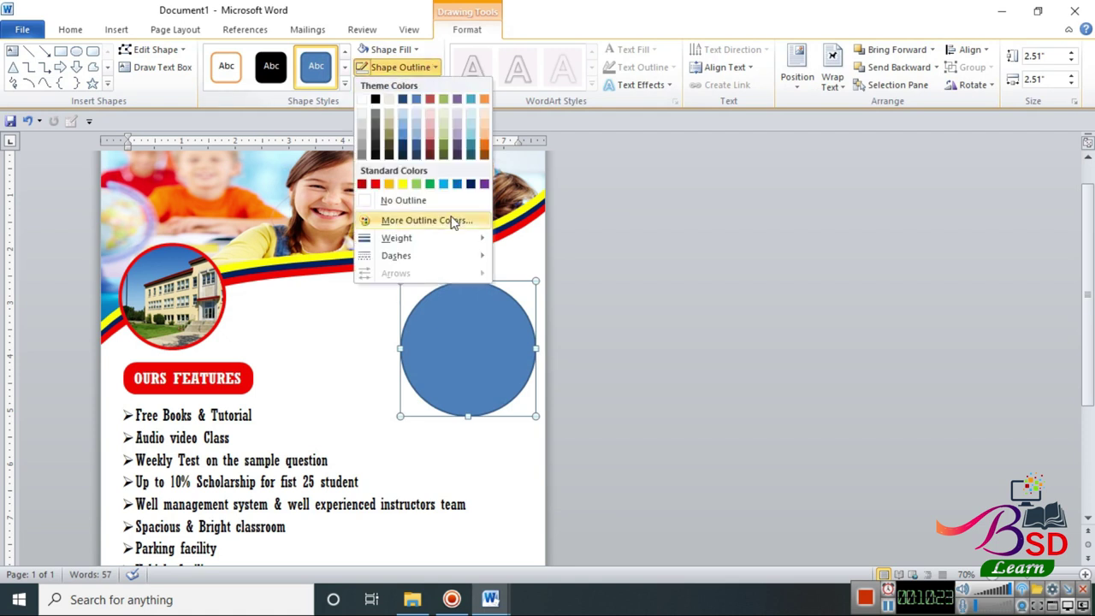
mouse_move(438, 238)
left_click(569, 362)
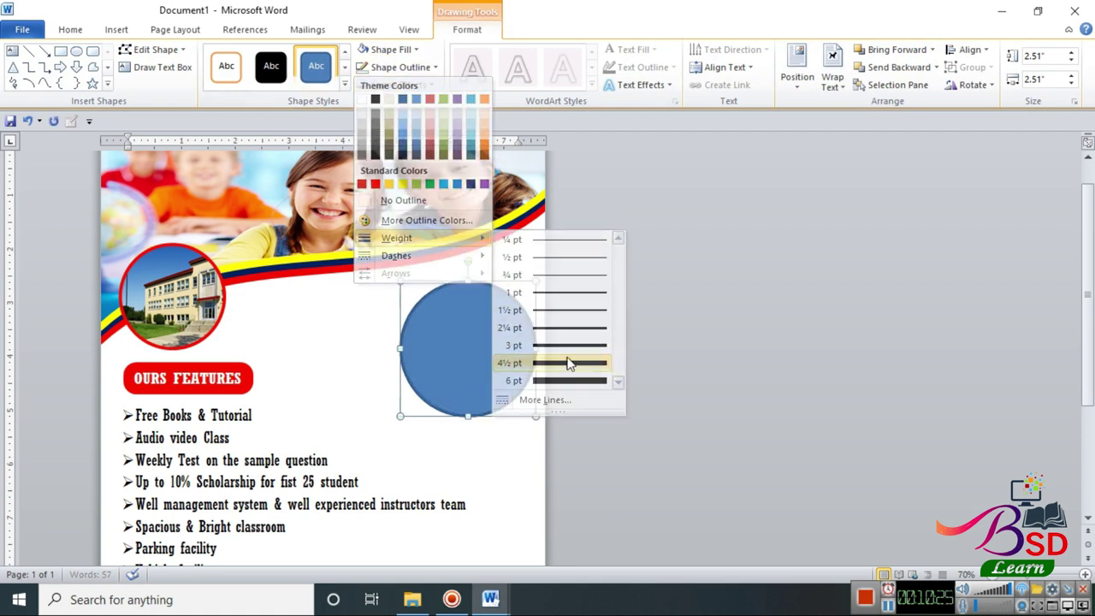
left_click(366, 49)
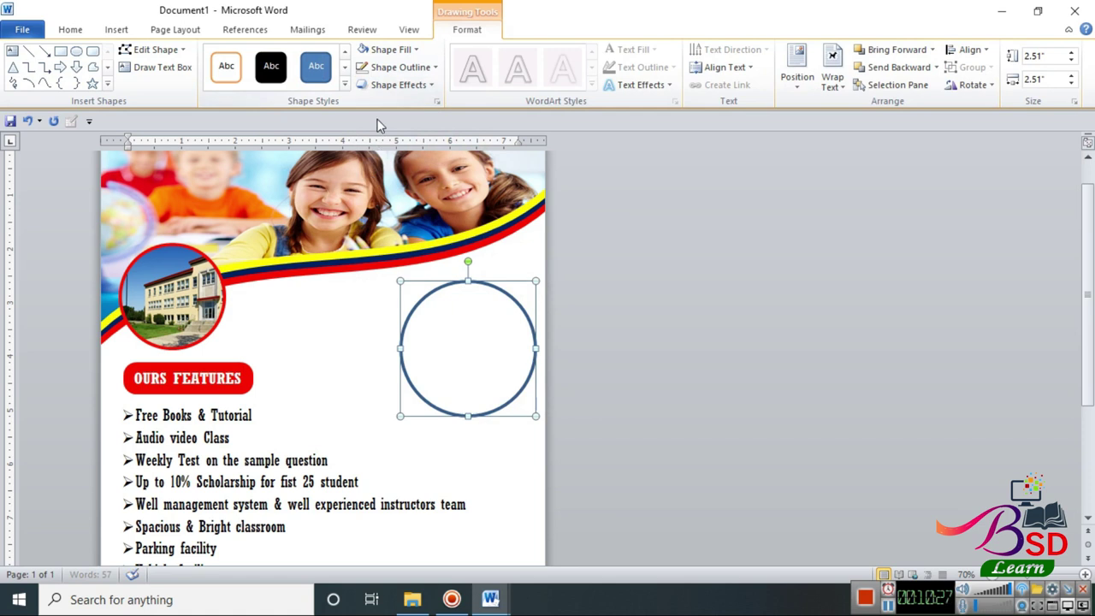
left_click(391, 49)
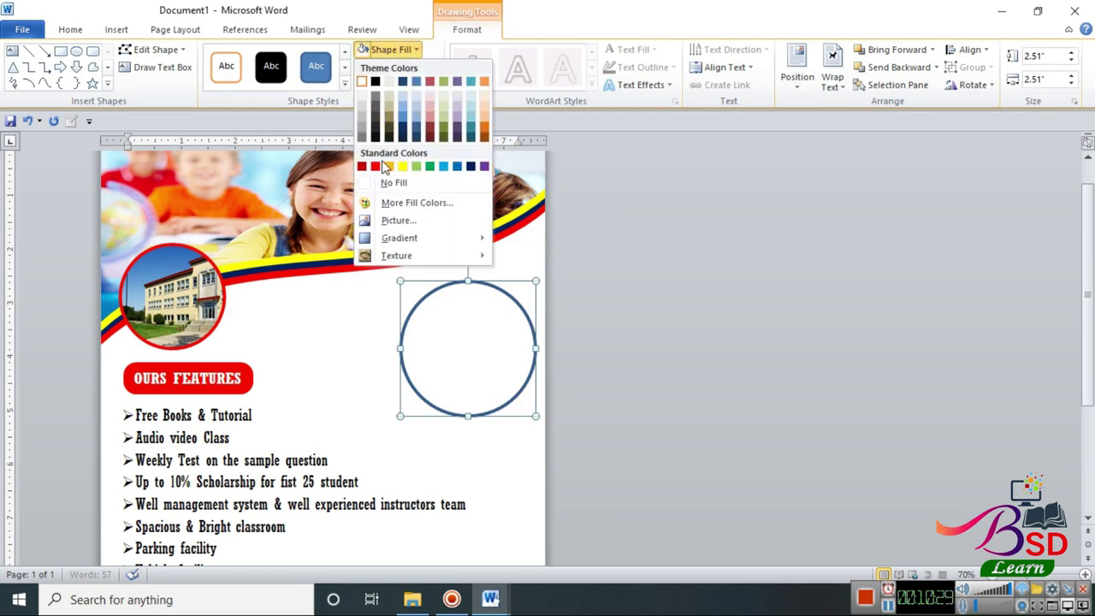
left_click(361, 90)
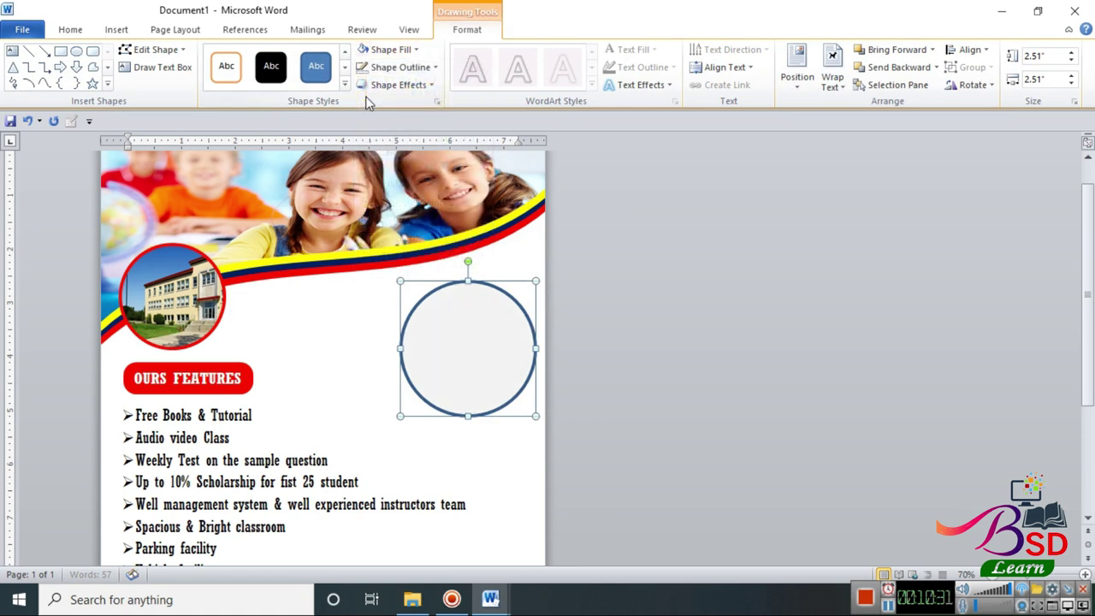
left_click(418, 69)
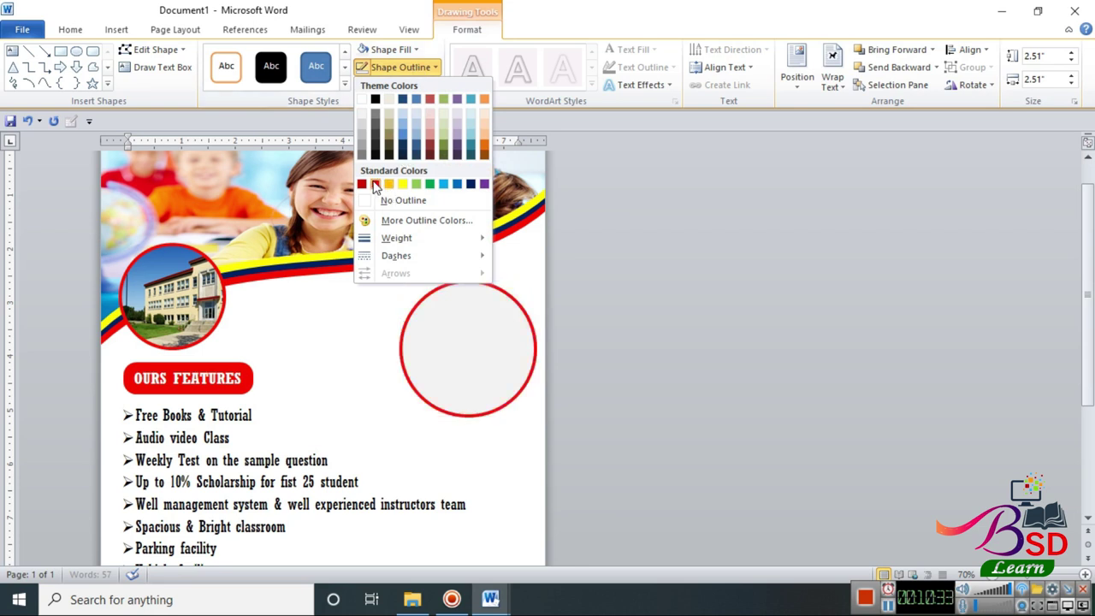
left_click(374, 185)
left_click(60, 51)
- Draw a rectangle left of the circle and type 2021, ADMISSION, OPEN on separate lines
left_click_drag(272, 339, 443, 449)
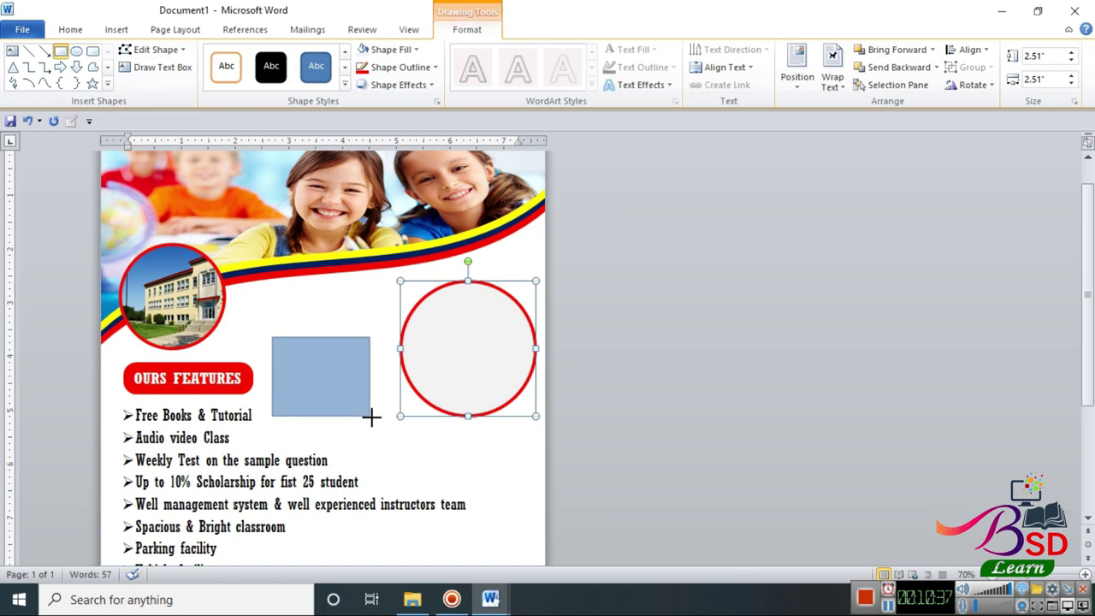
right_click(353, 400)
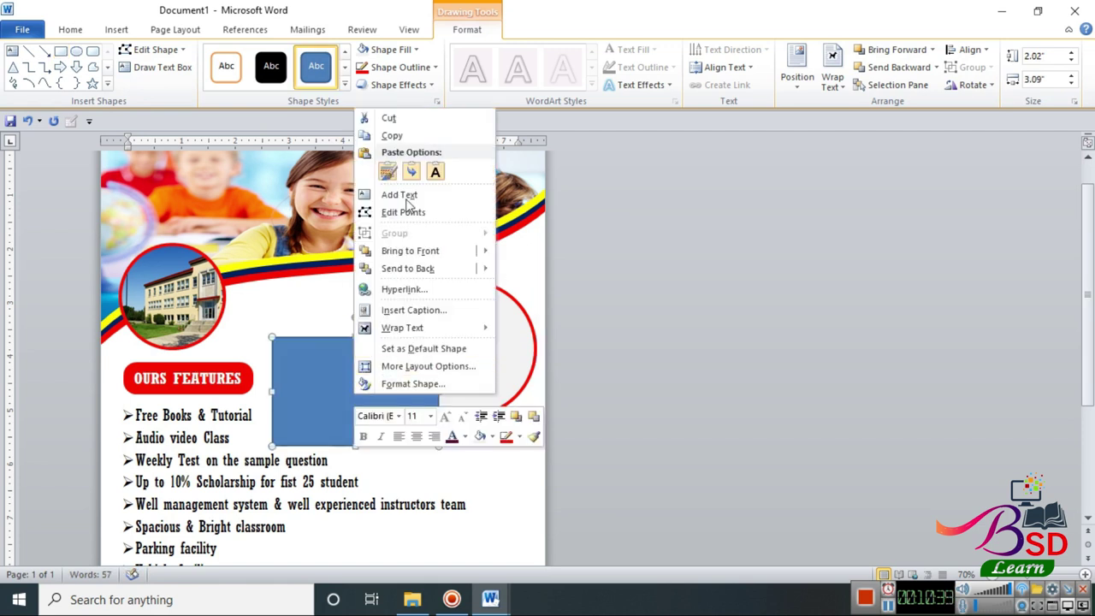
left_click(409, 202)
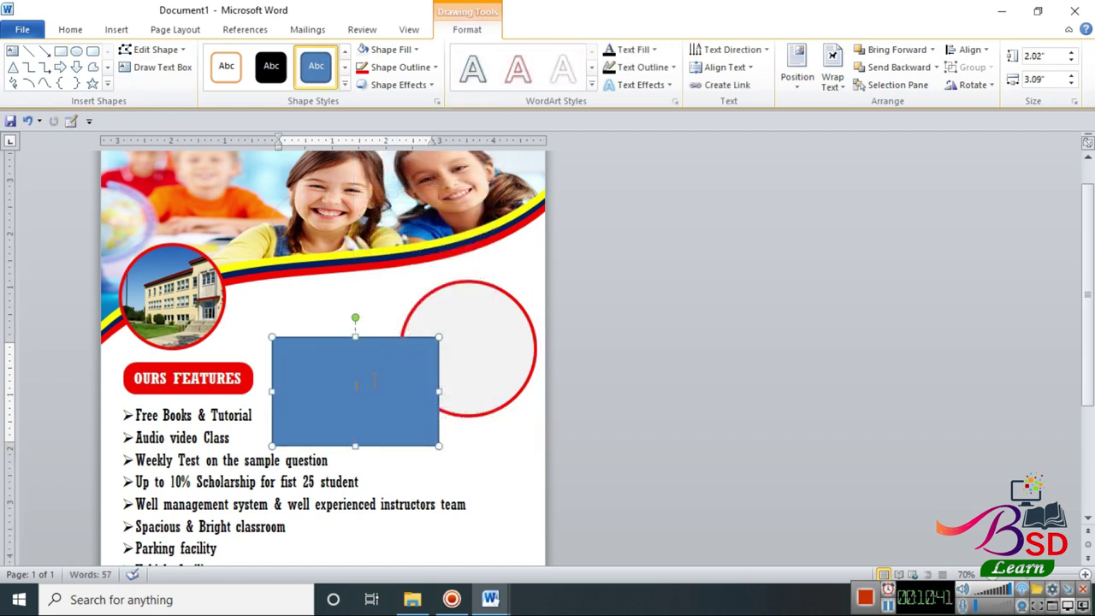
type("201")
key("Return")
type("ADM")
type("ISSION")
key("Return")
type("OPEN")
- Make the box text uppercase at 20 pt and remove the space after paragraphs
left_click(310, 353)
left_click(75, 31)
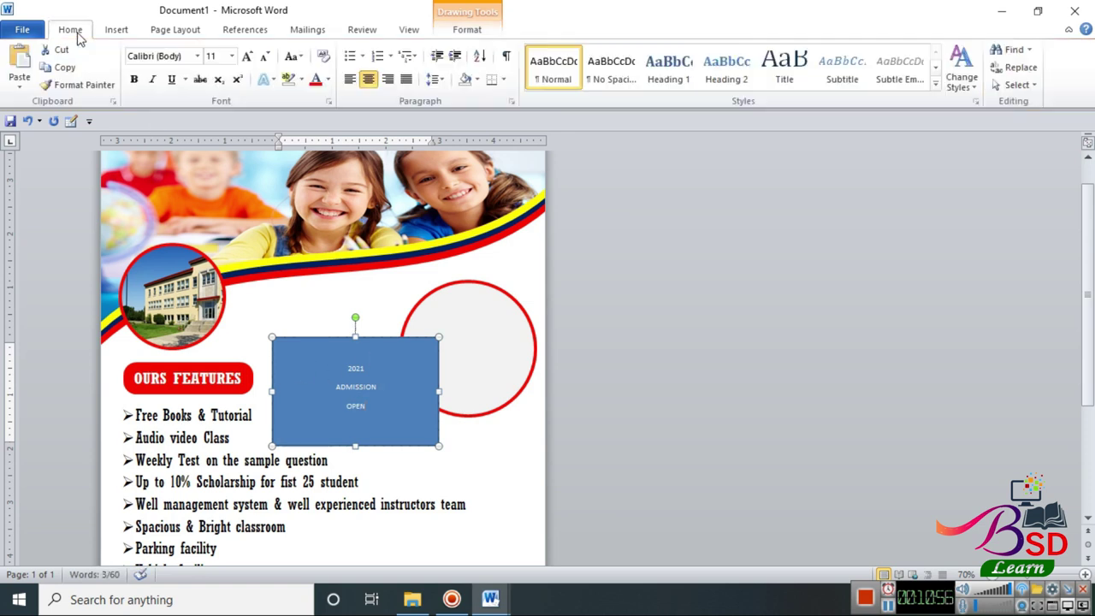
left_click(292, 56)
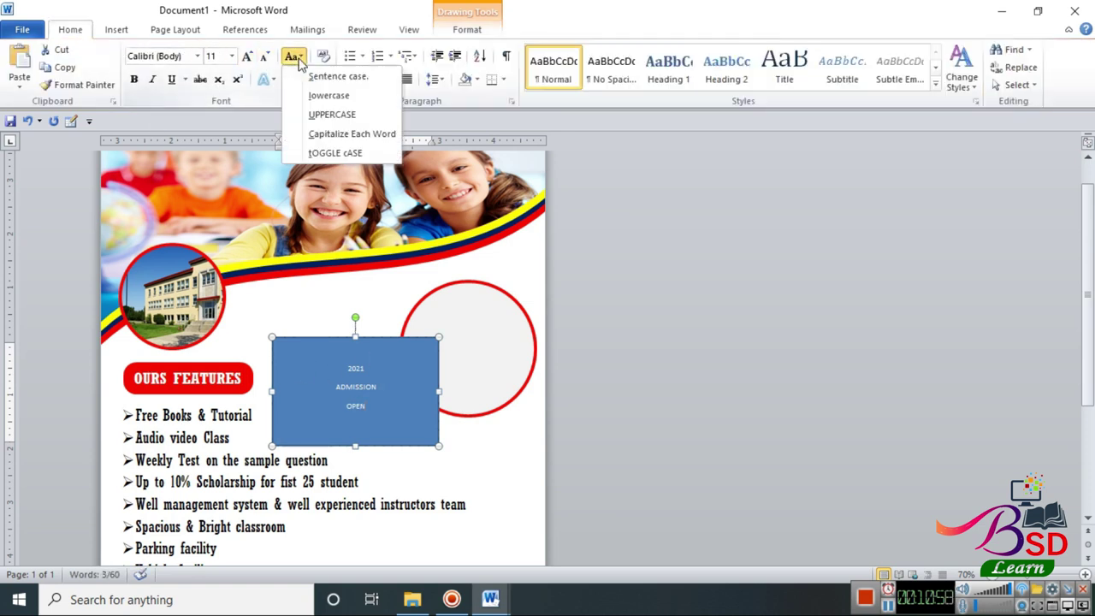
left_click(321, 112)
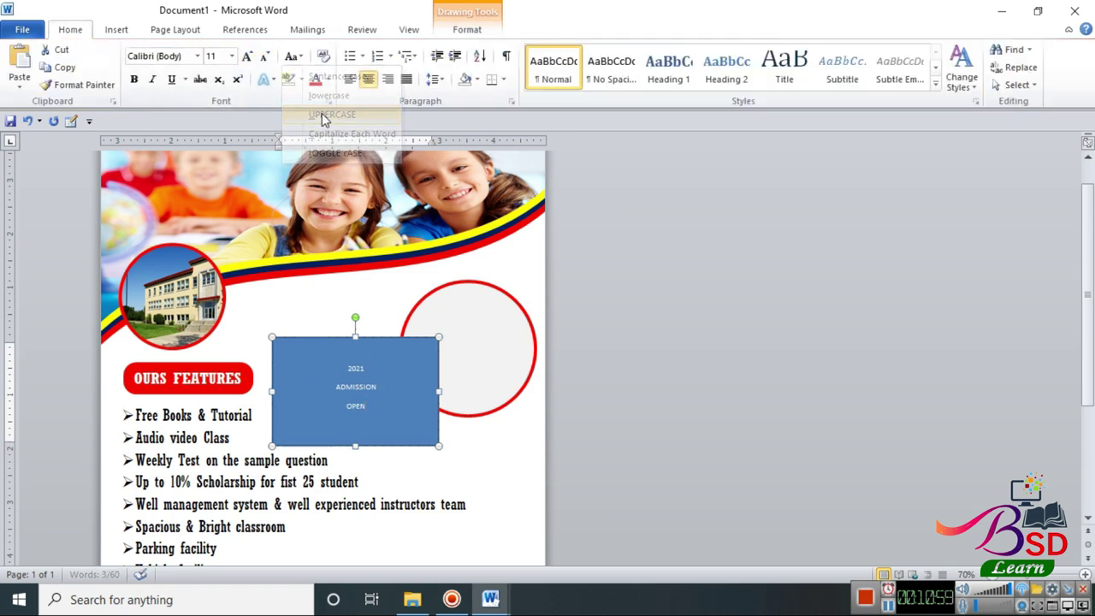
left_click(247, 56)
left_click(247, 56)
left_click(246, 56)
left_click(246, 55)
left_click(247, 56)
left_click(433, 79)
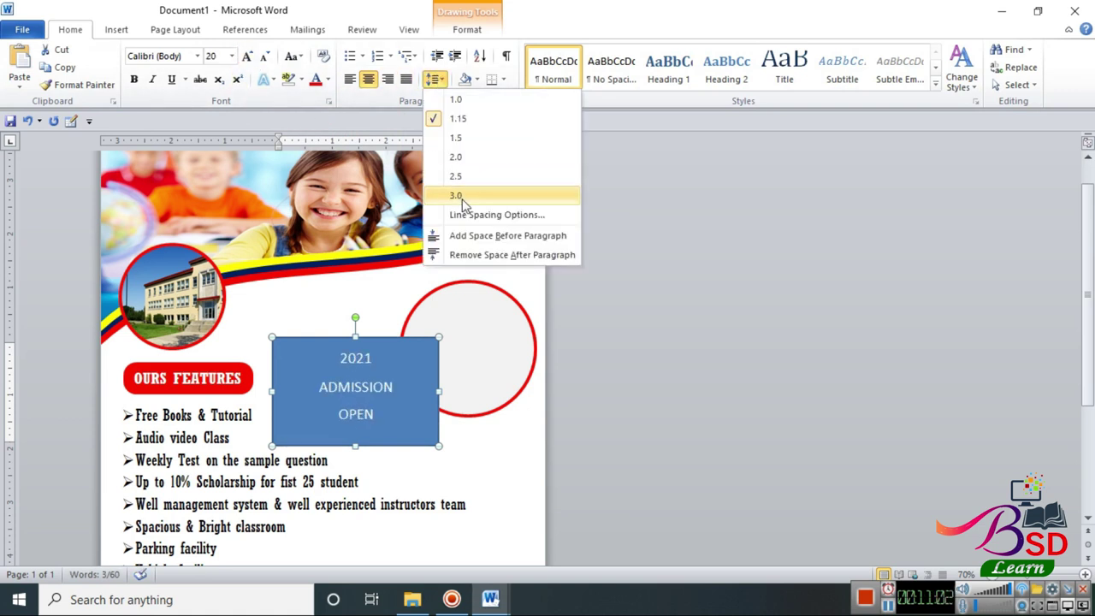
left_click(477, 255)
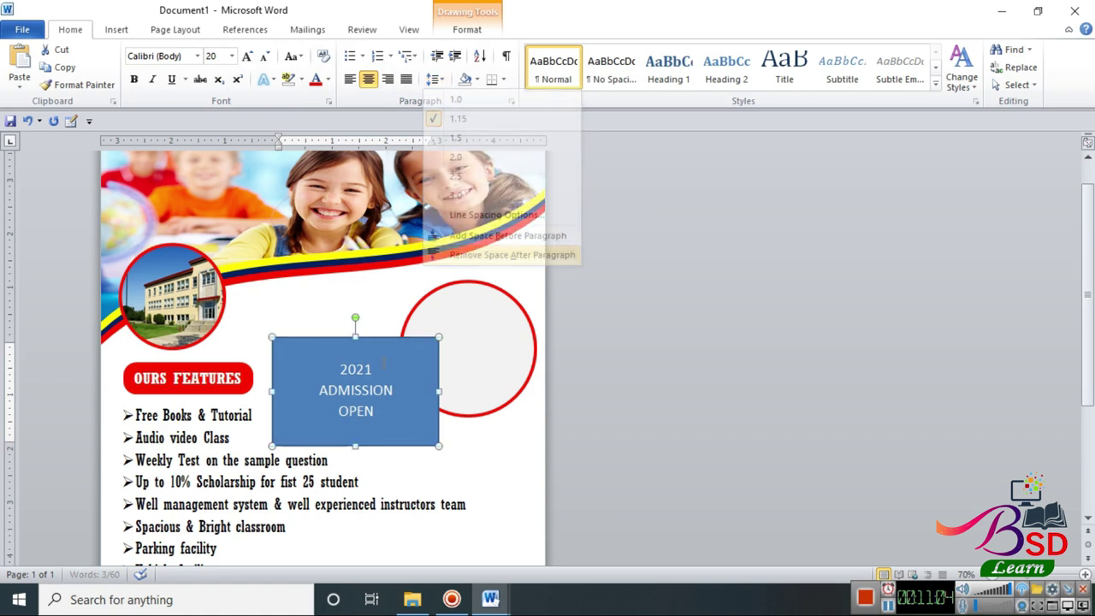
- Enlarge 2021 to 36 pt and OPEN to 28 pt
left_click_drag(339, 368, 395, 372)
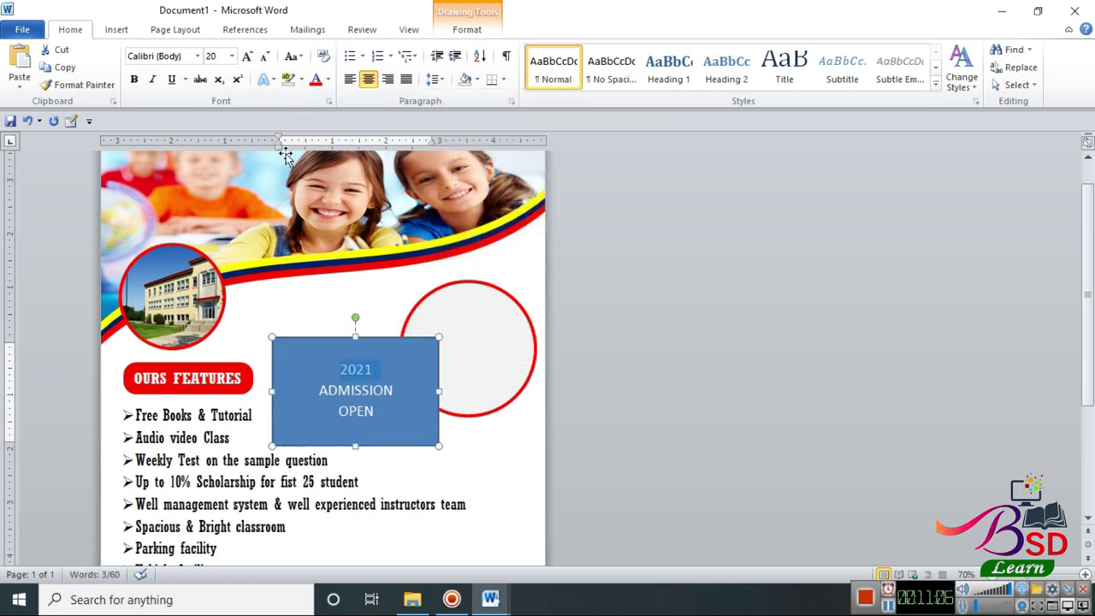
left_click(247, 56)
left_click(247, 56)
left_click(247, 56)
left_click(246, 56)
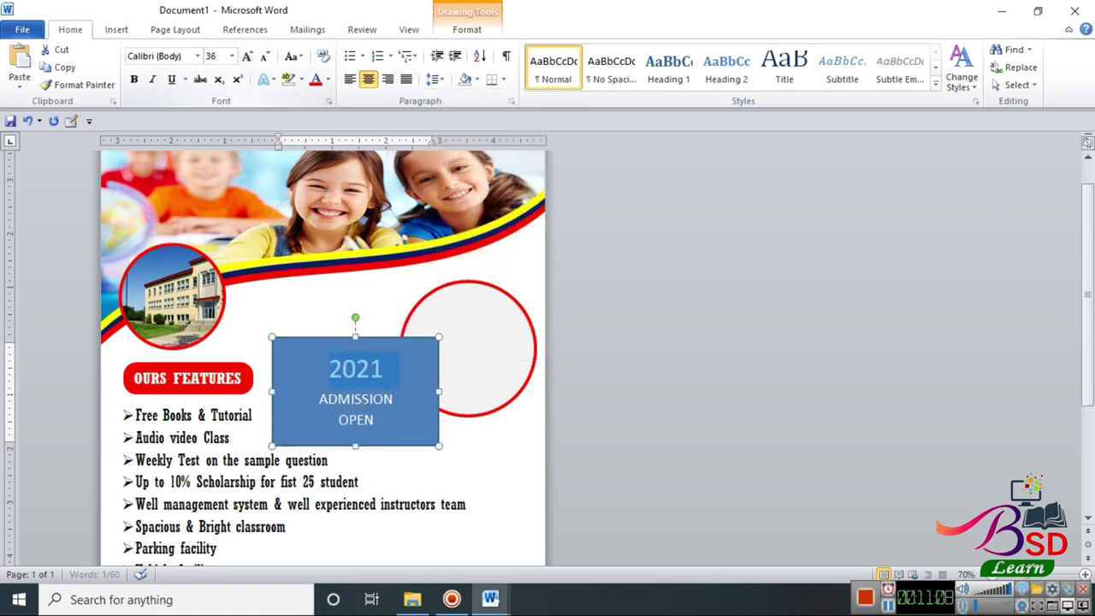
left_click_drag(338, 419, 412, 432)
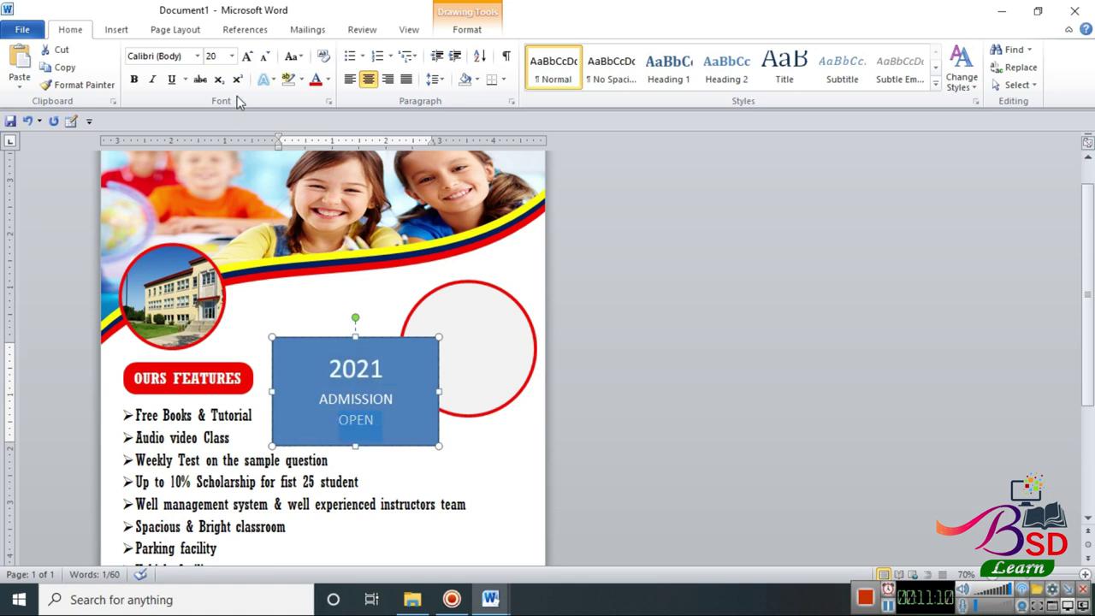
left_click(248, 57)
left_click(248, 56)
left_click(248, 56)
left_click(248, 57)
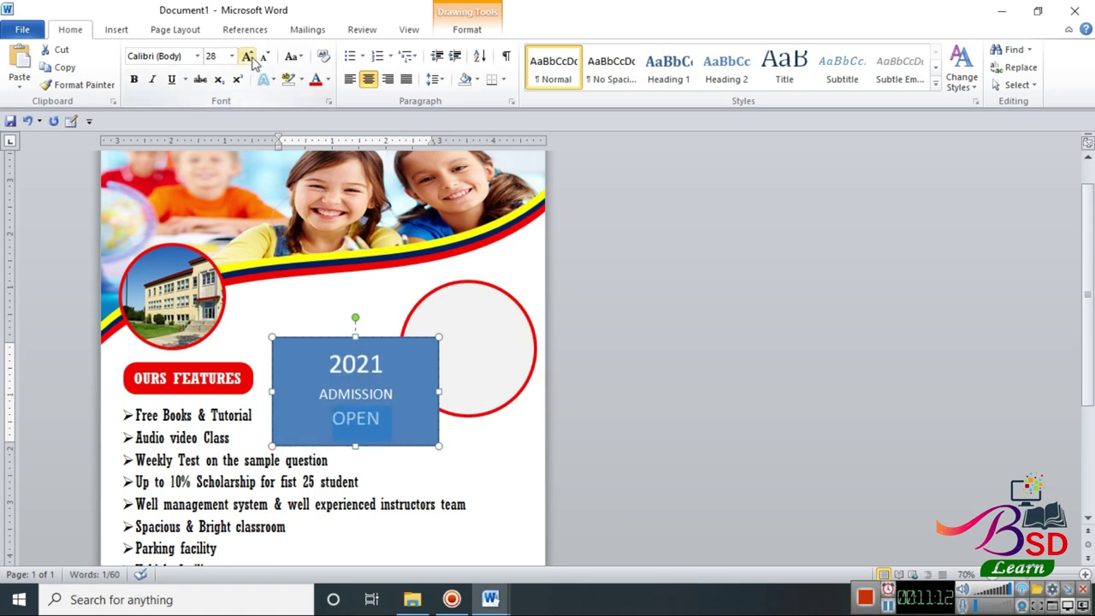
left_click(301, 339)
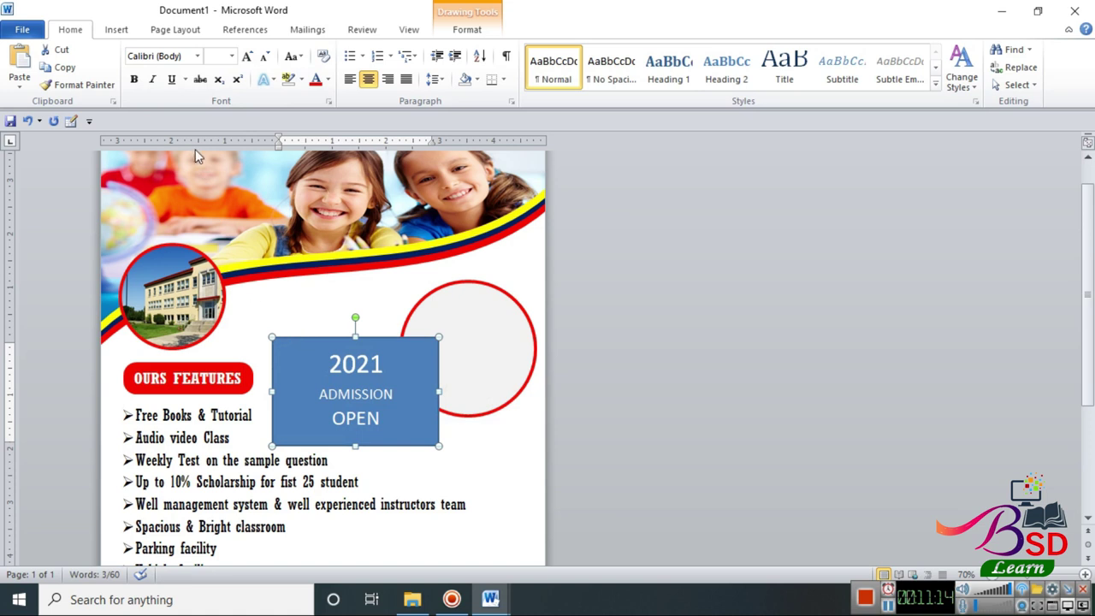
- Set the box text to Rockwell Condensed and give the rectangle no fill and no outline
left_click(198, 56)
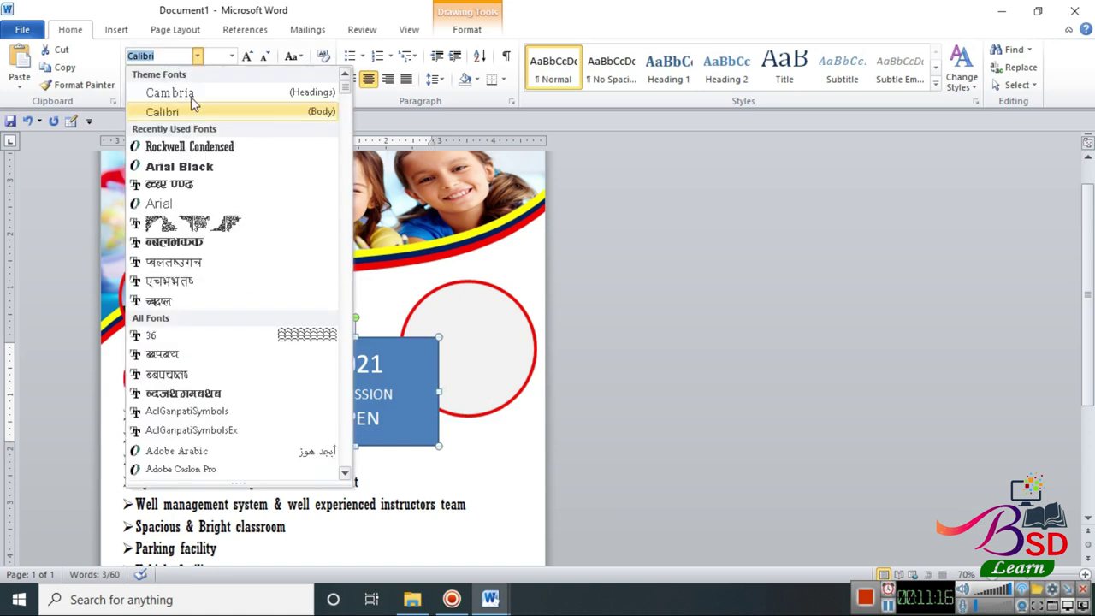
left_click(171, 144)
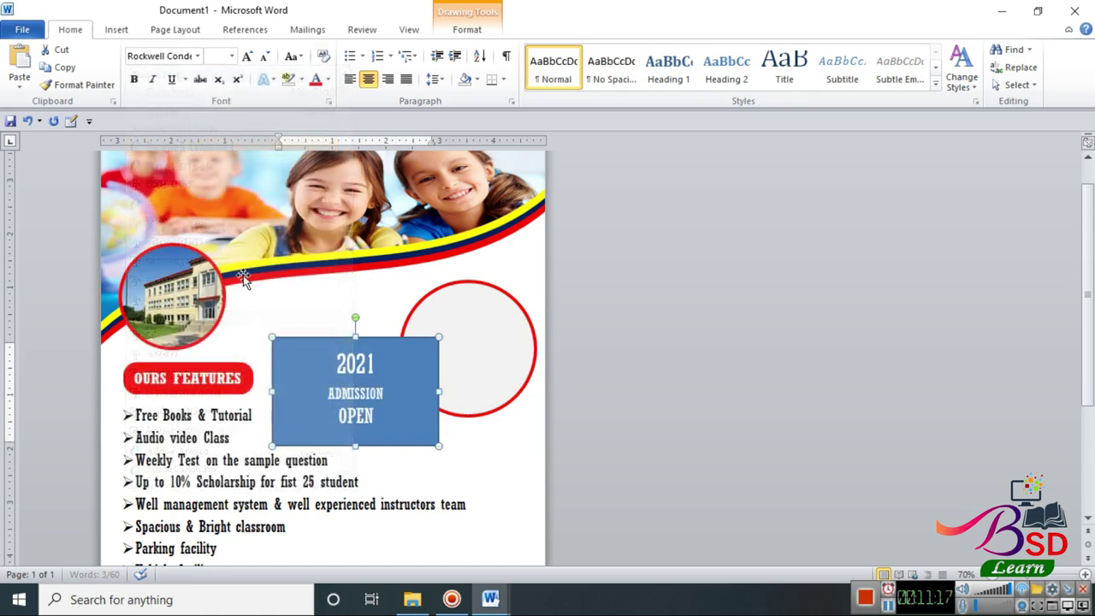
left_click(462, 29)
left_click(393, 53)
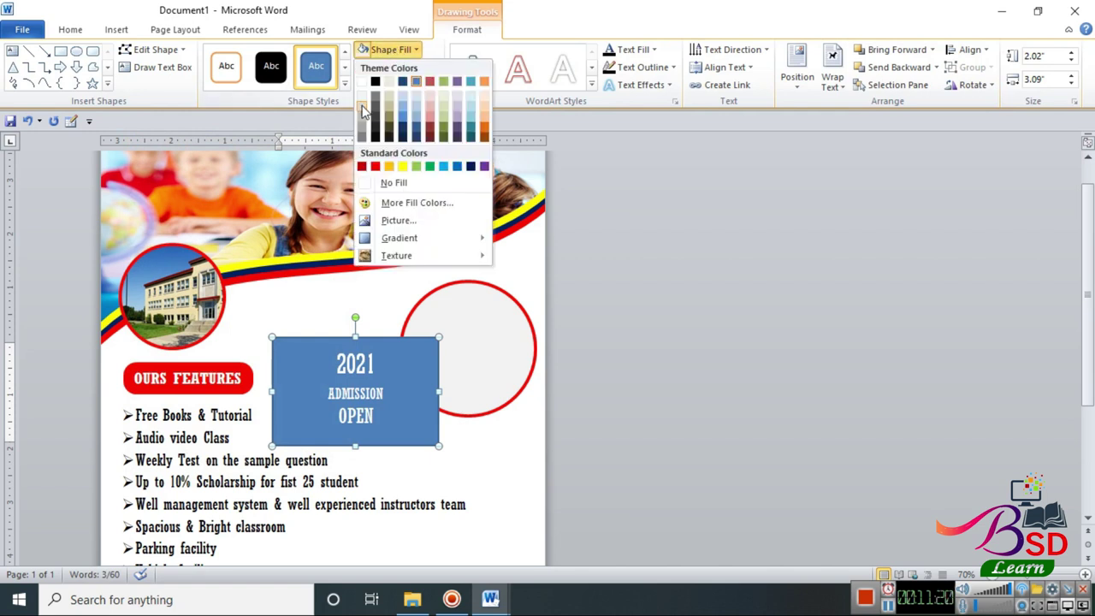
left_click(387, 183)
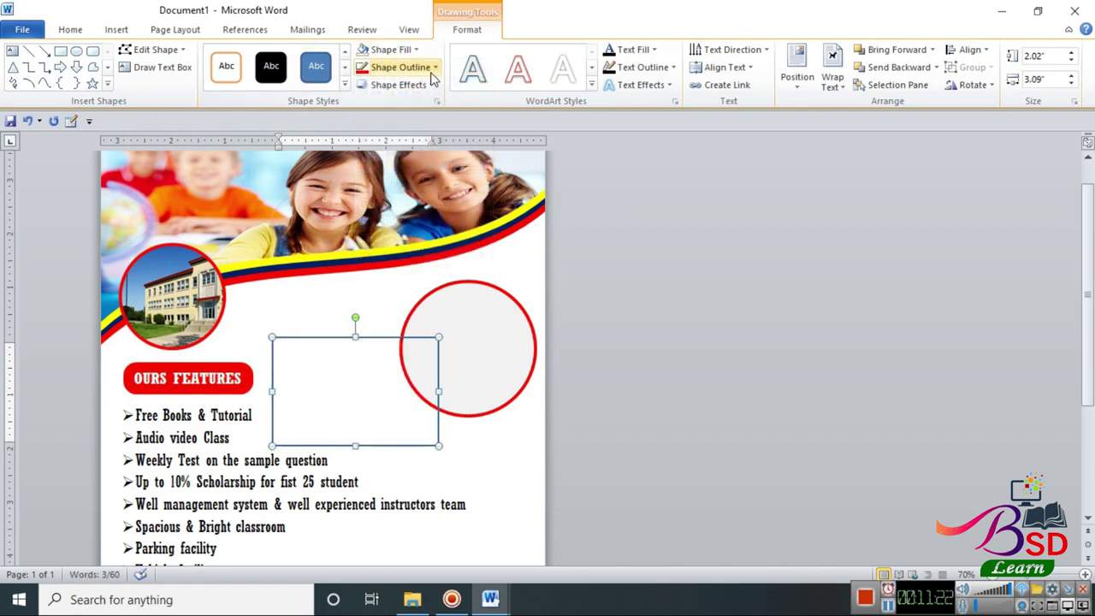
left_click(400, 67)
left_click(408, 202)
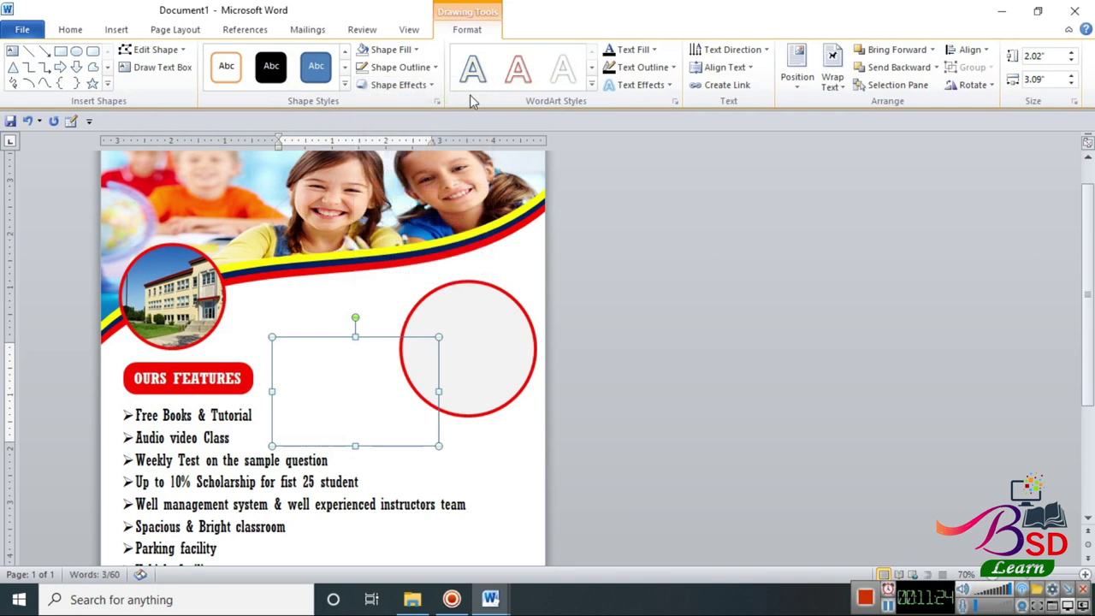
- Colour the text dark blue and move the box onto the red circle
left_click(652, 50)
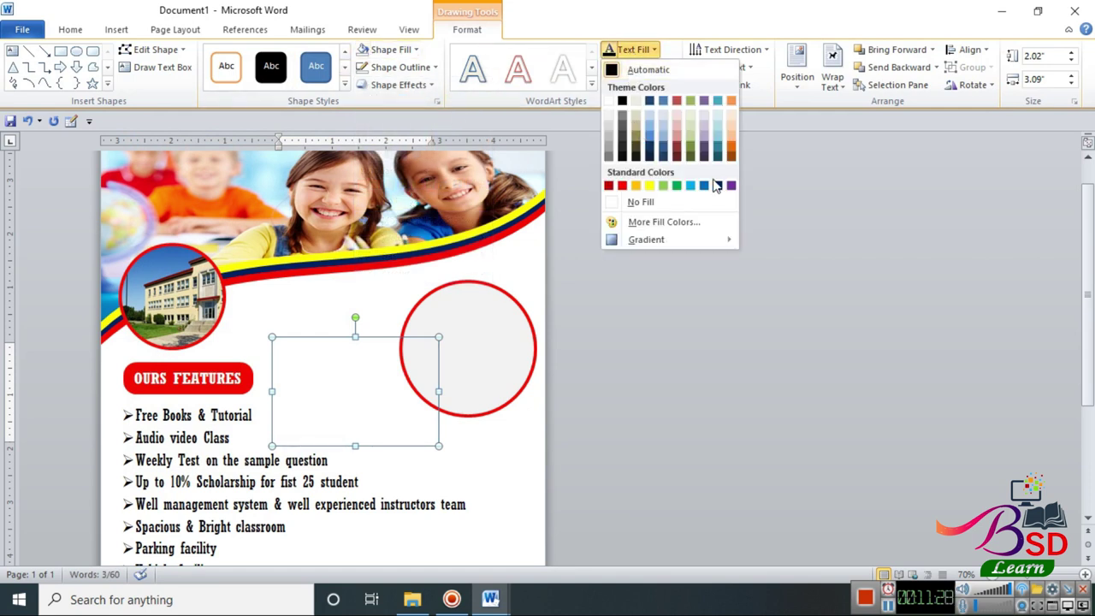
left_click(717, 186)
mouse_move(392, 335)
left_mouse_down()
mouse_move(521, 322)
mouse_move(504, 292)
left_mouse_up()
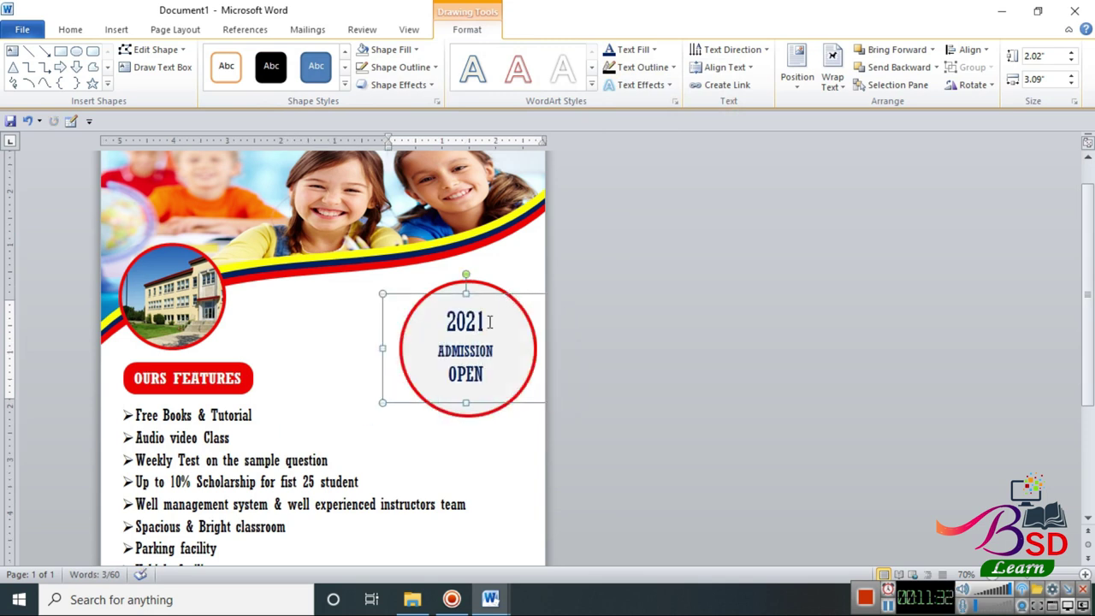
- Bold the 2021 ADMISSION OPEN text, adjust its size and heighten the box so OPEN shows
left_click(70, 29)
left_click(134, 81)
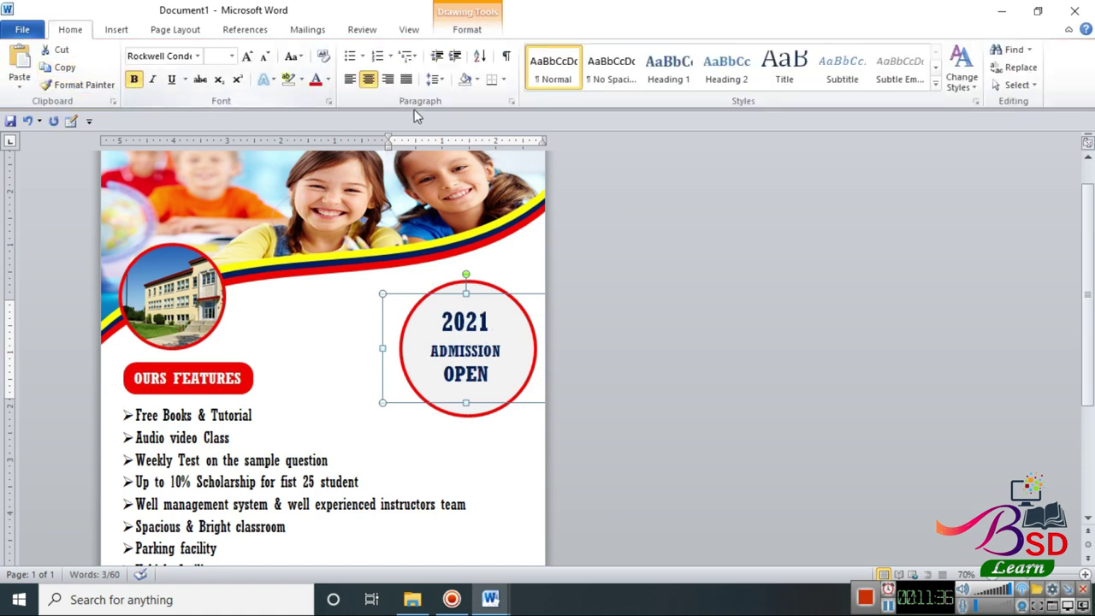
left_click(247, 58)
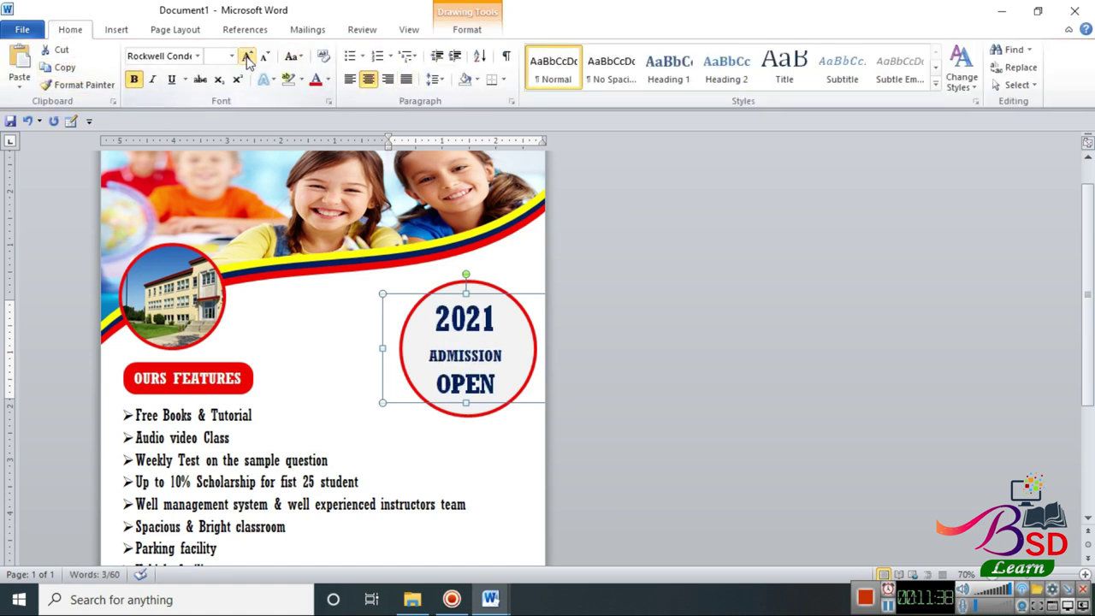
left_click(246, 58)
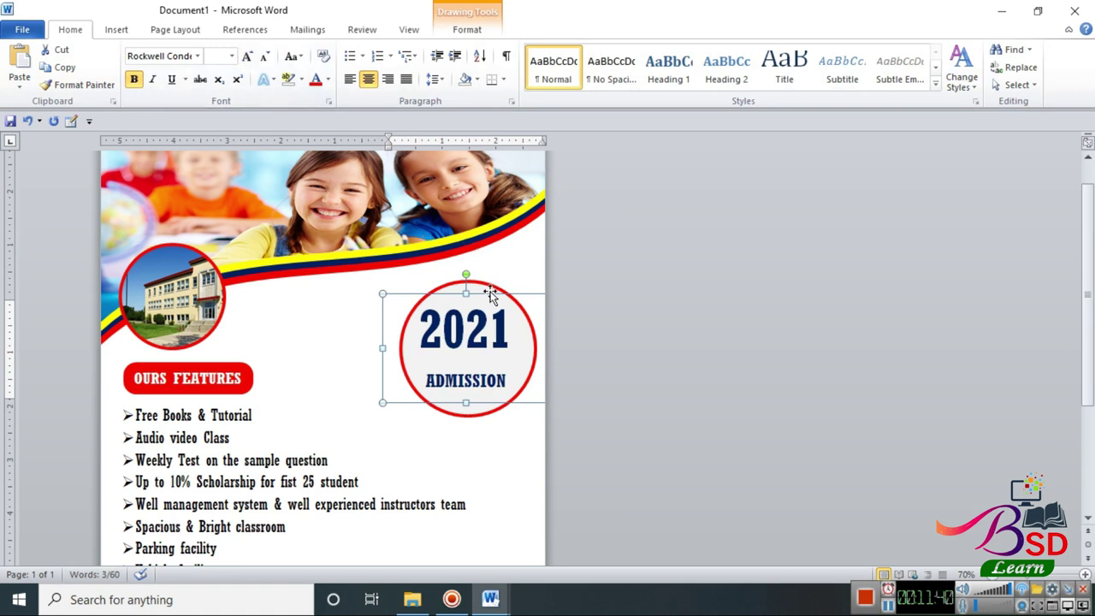
left_click_drag(490, 293, 485, 292)
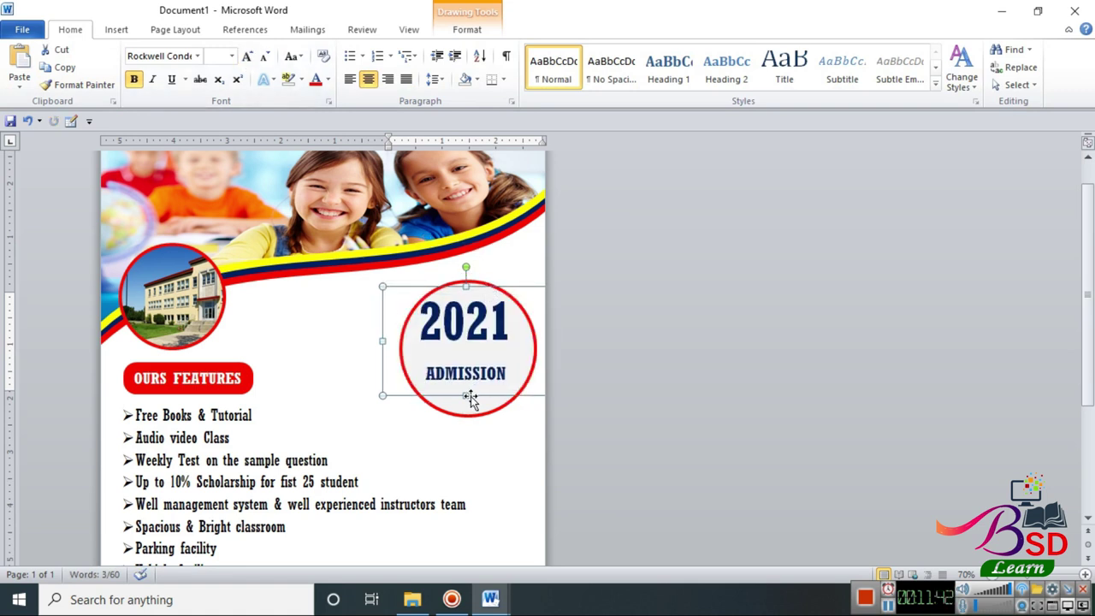
left_click_drag(468, 396, 468, 420)
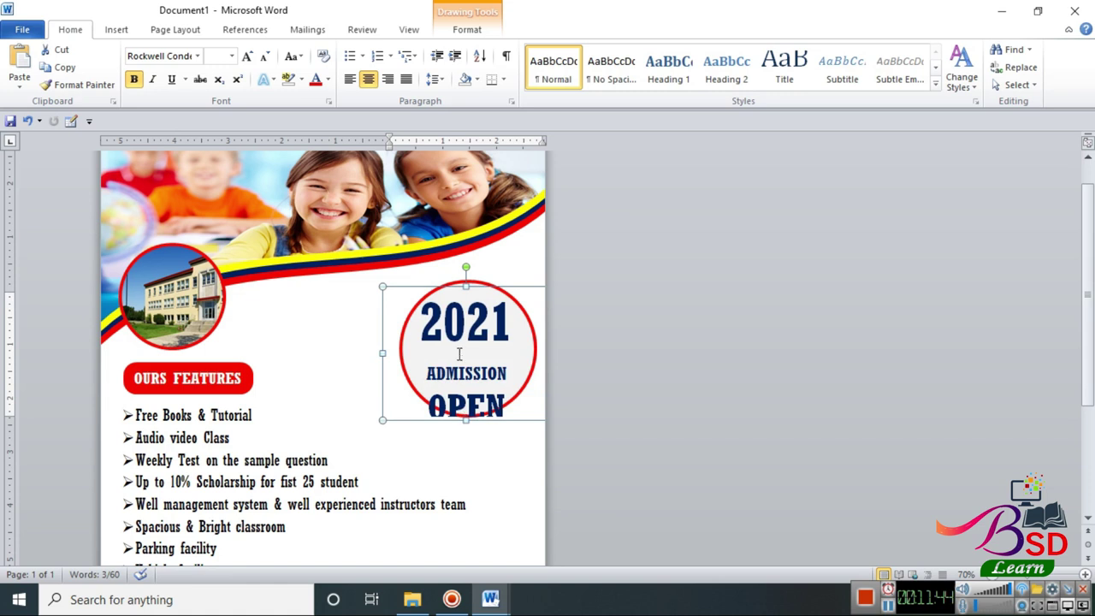
left_click(264, 56)
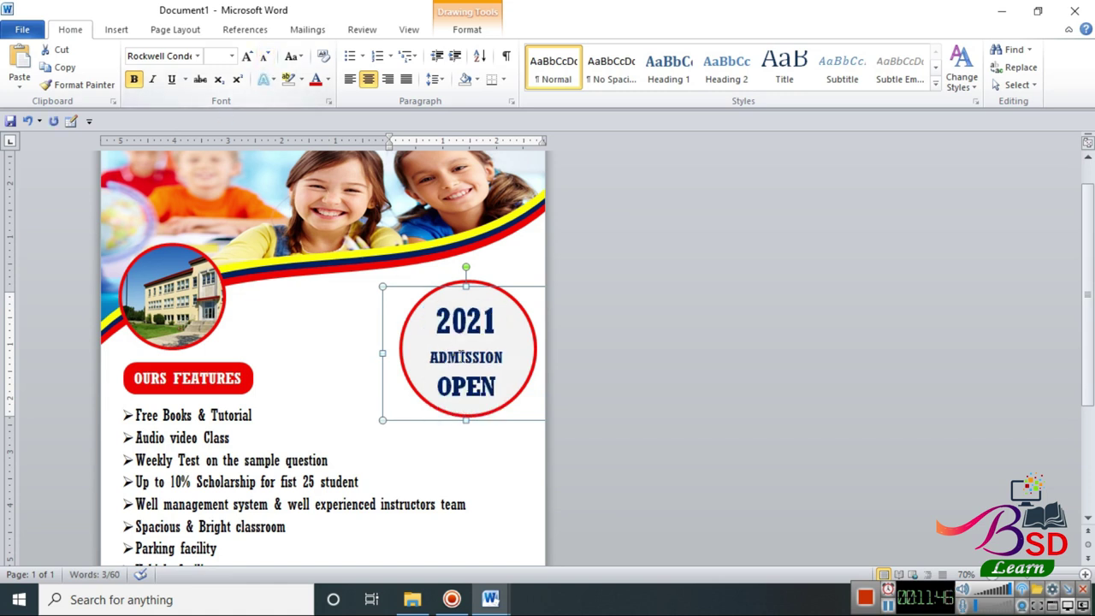
- Enlarge ADMISSION to 24 pt and resize the text box to fit inside the circle
left_click_drag(431, 356, 512, 364)
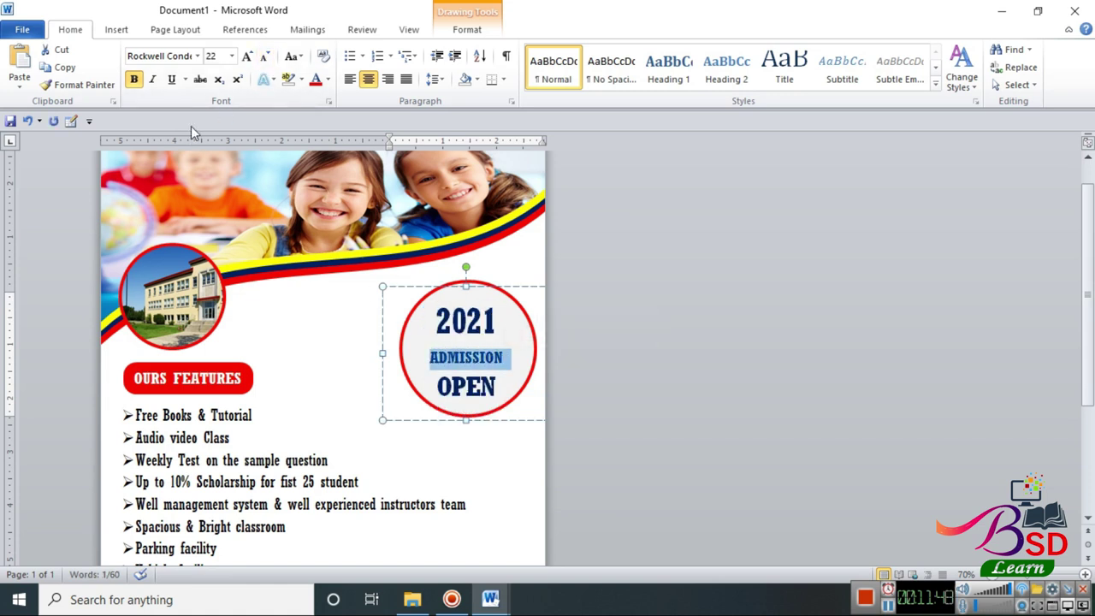
left_click(247, 58)
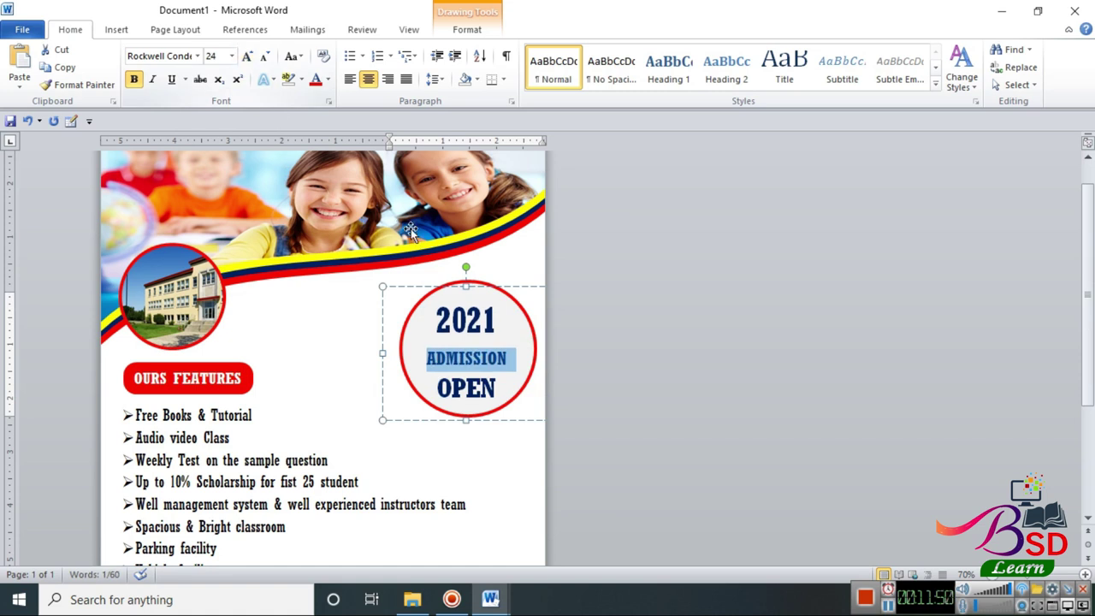
left_click_drag(382, 286, 373, 276)
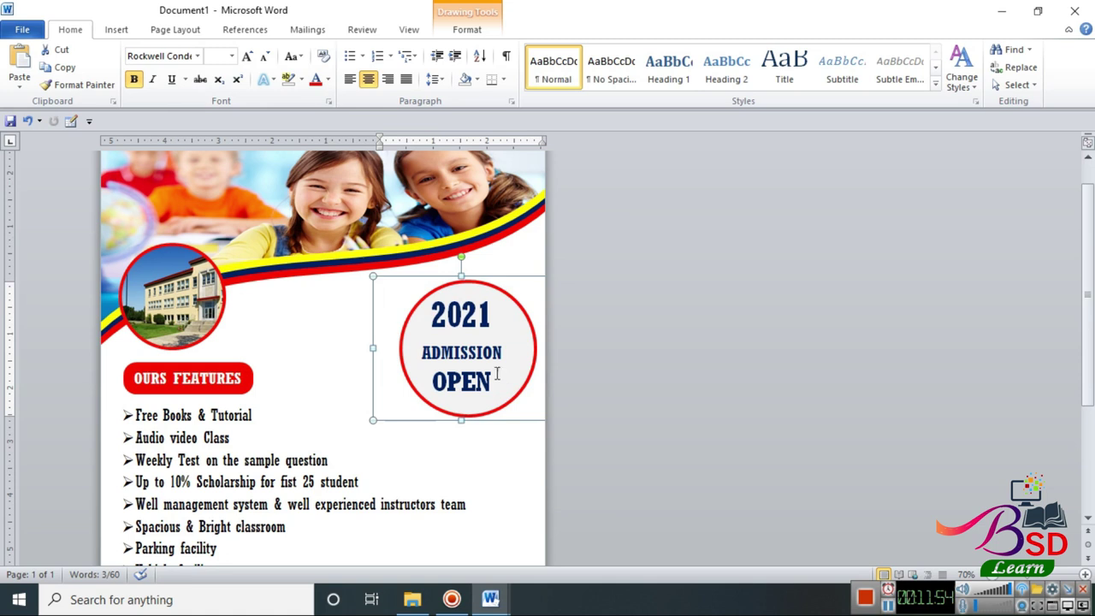
left_click_drag(373, 422, 363, 434)
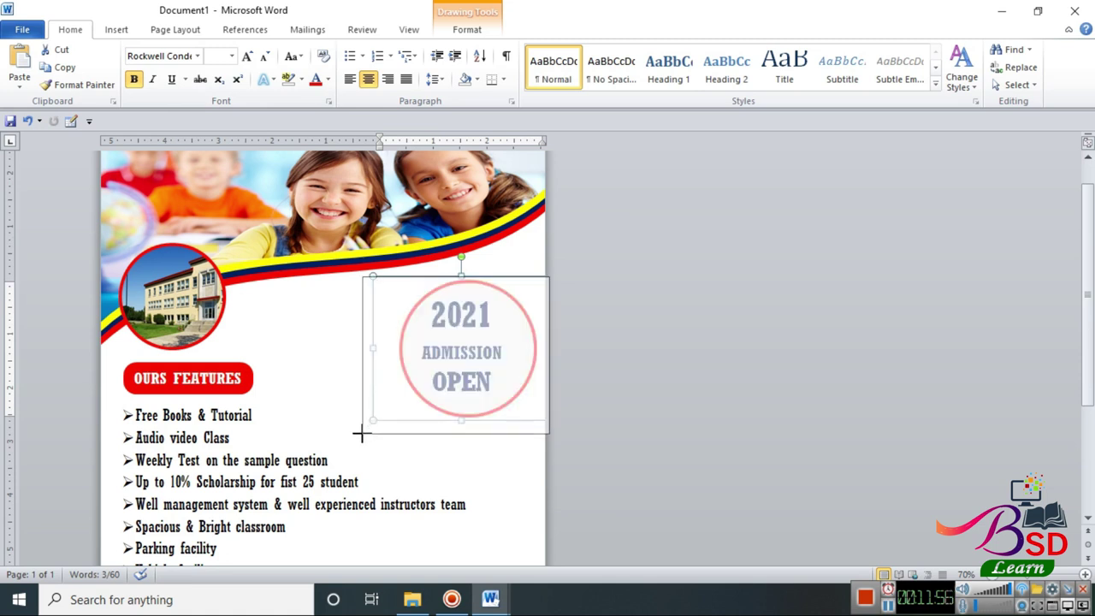
left_click_drag(364, 434, 374, 431)
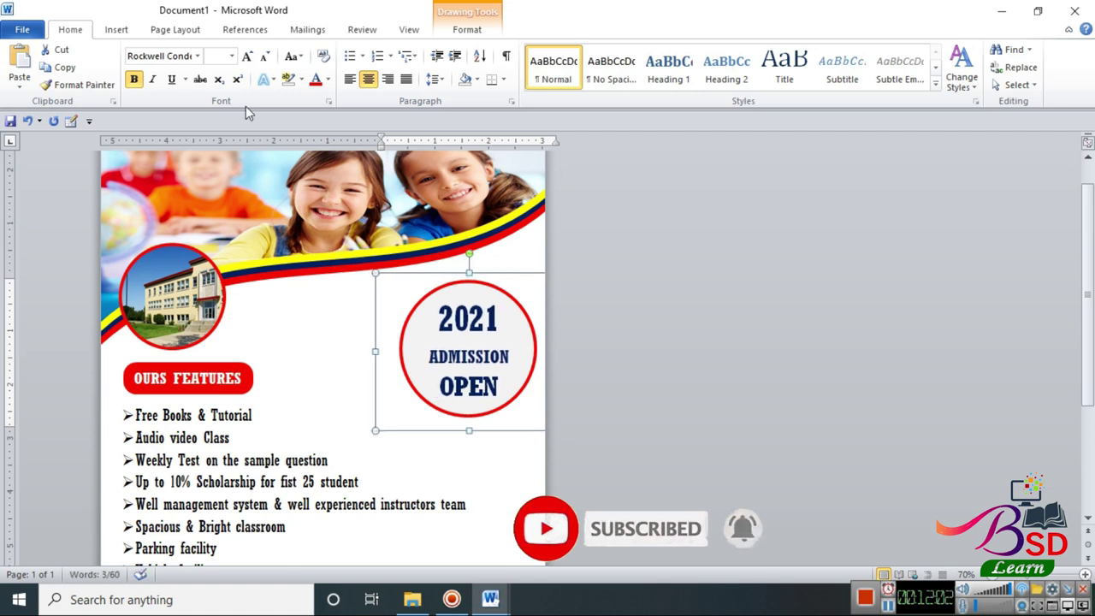
left_click(433, 79)
left_click(788, 313)
- Insert the Logo Color picture from Downloads and set it In Front of Text
left_click(674, 391)
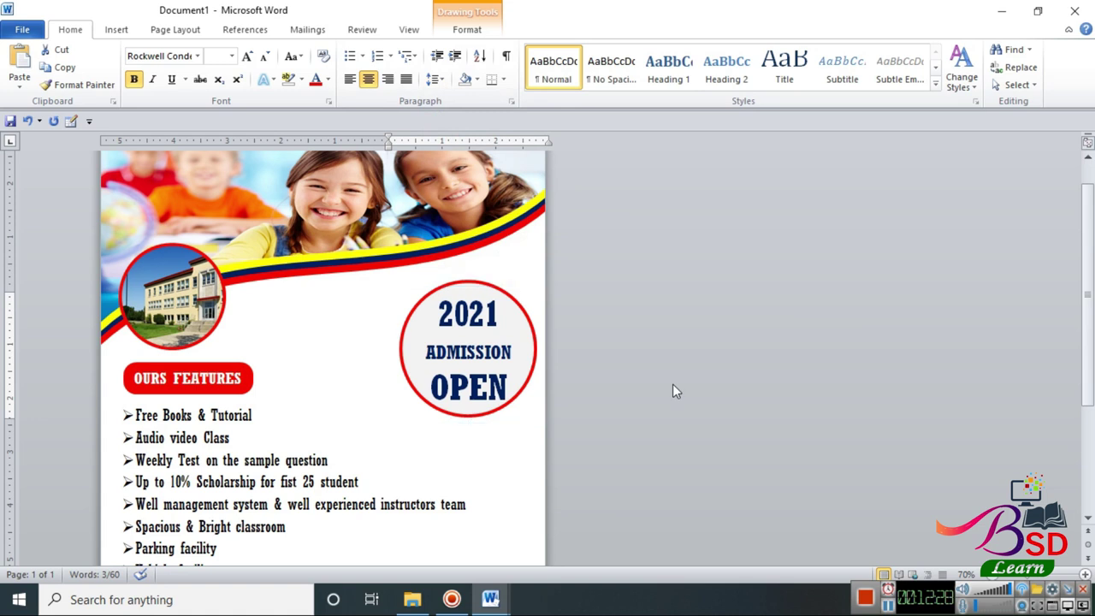
scroll(673, 391, "down", 5)
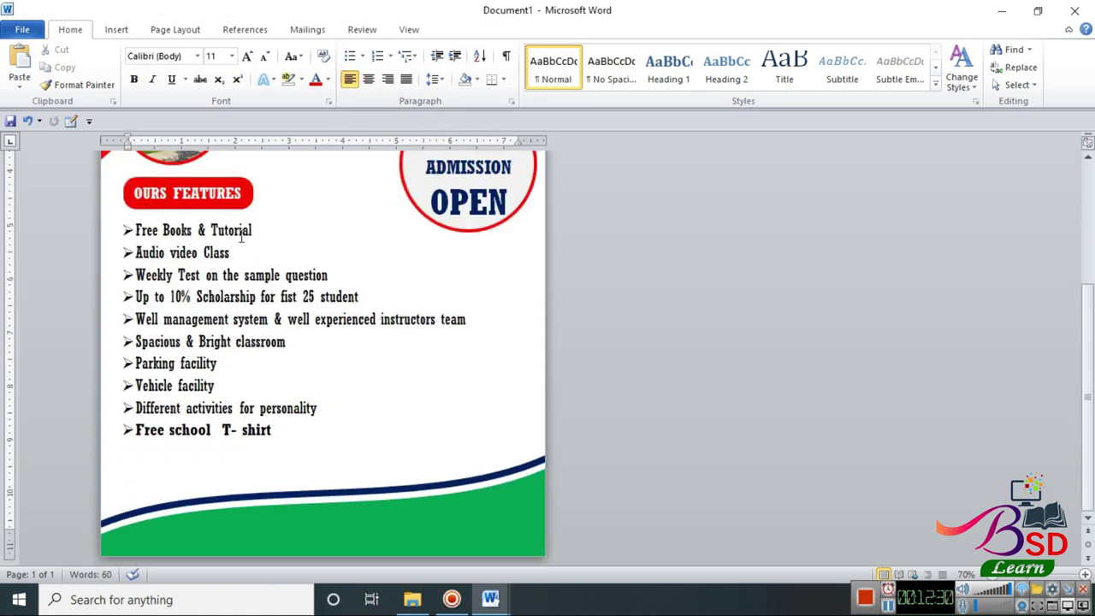
left_click(116, 29)
left_click(167, 69)
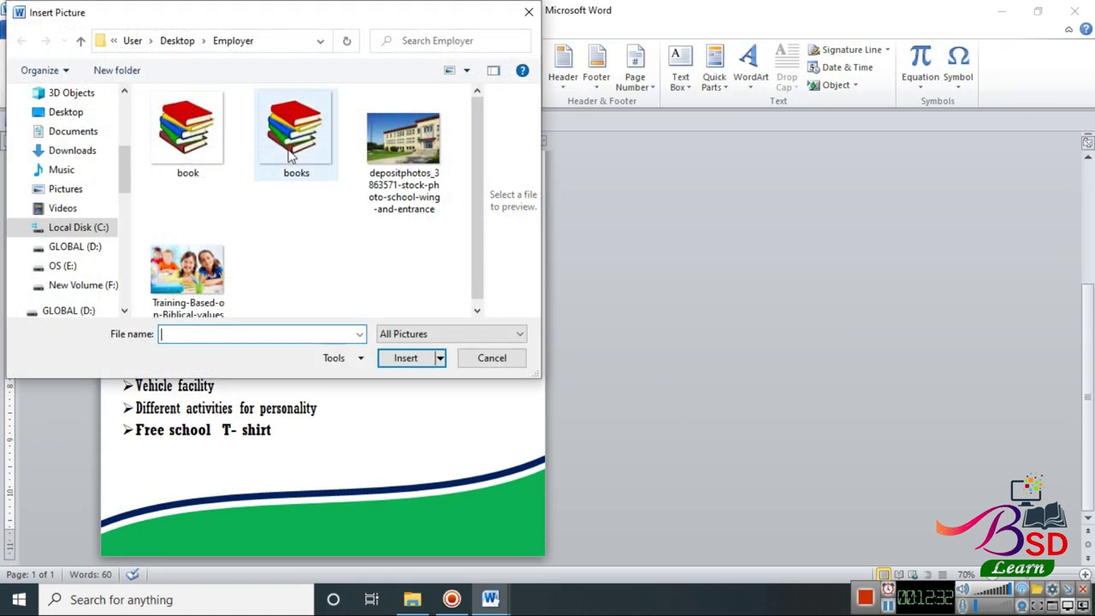
left_click(77, 155)
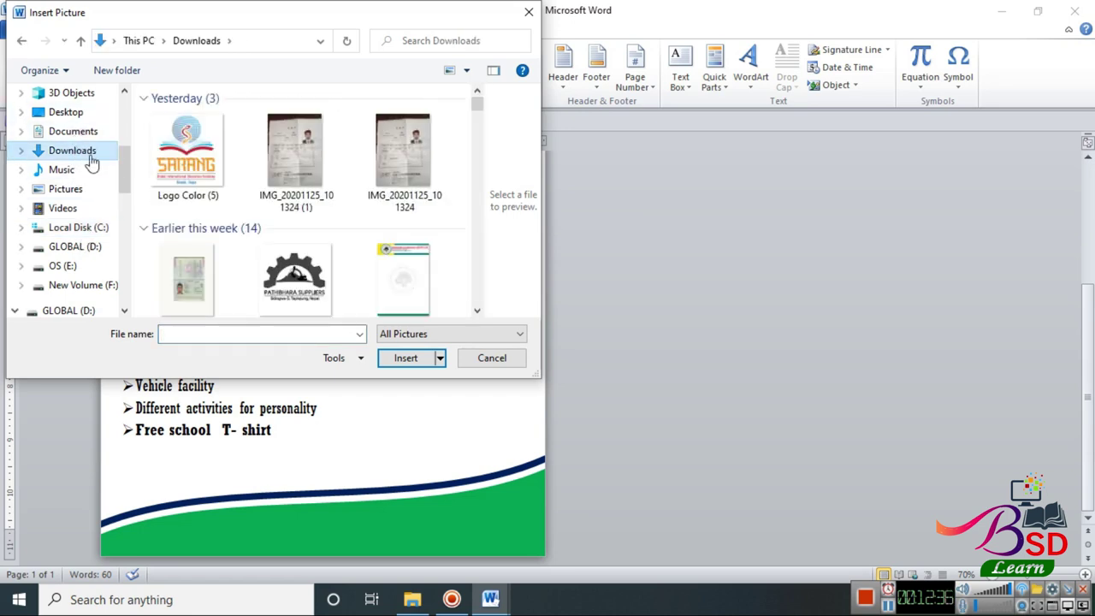
left_click(187, 152)
left_click(419, 357)
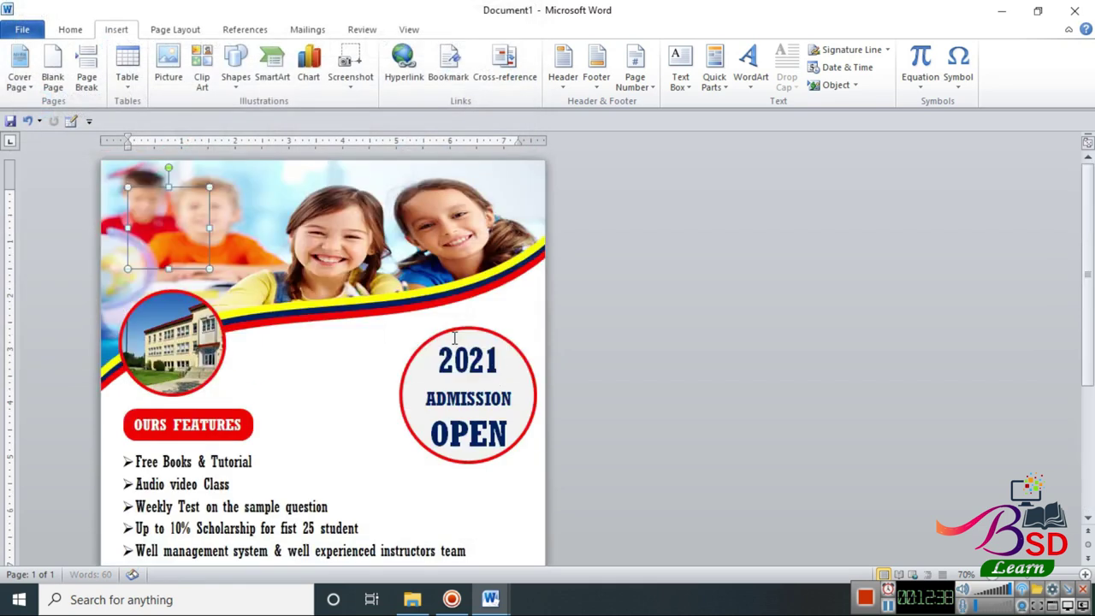
left_click(767, 77)
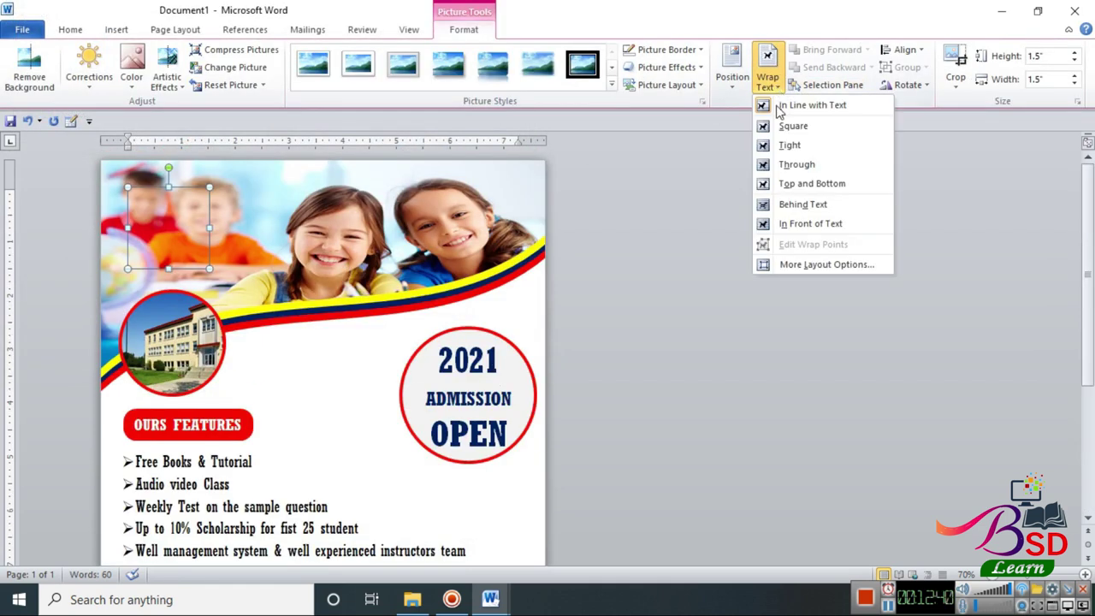
left_click(798, 224)
- Move the logo onto the bottom-right green wave and shrink it to about 1.07" square
left_click_drag(175, 205, 393, 504)
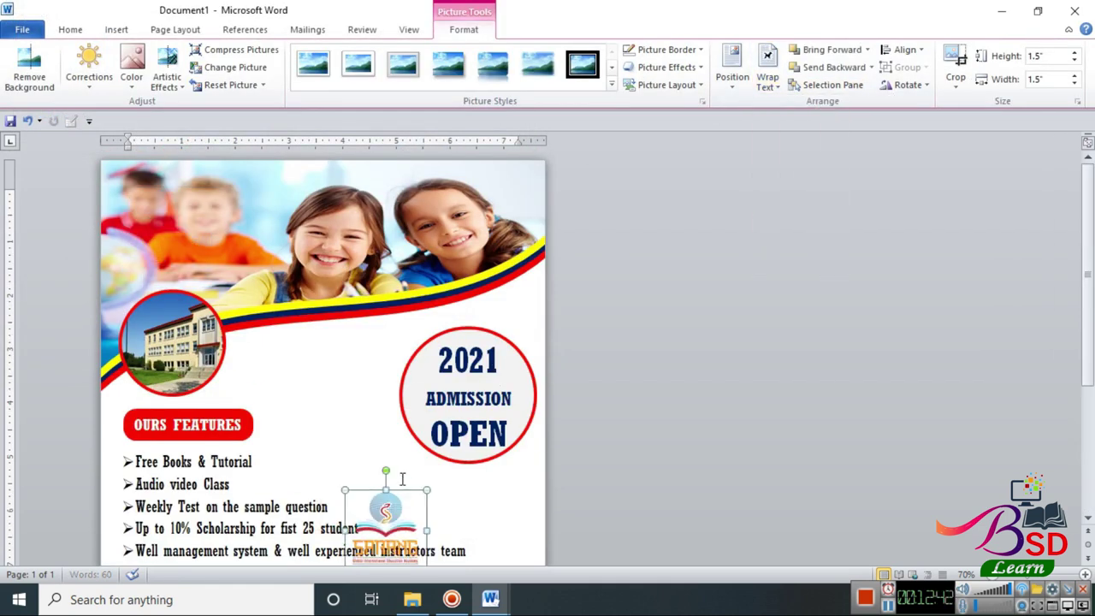
scroll(402, 479, "down", 5)
left_click_drag(390, 347, 465, 513)
scroll(477, 417, "down", 2)
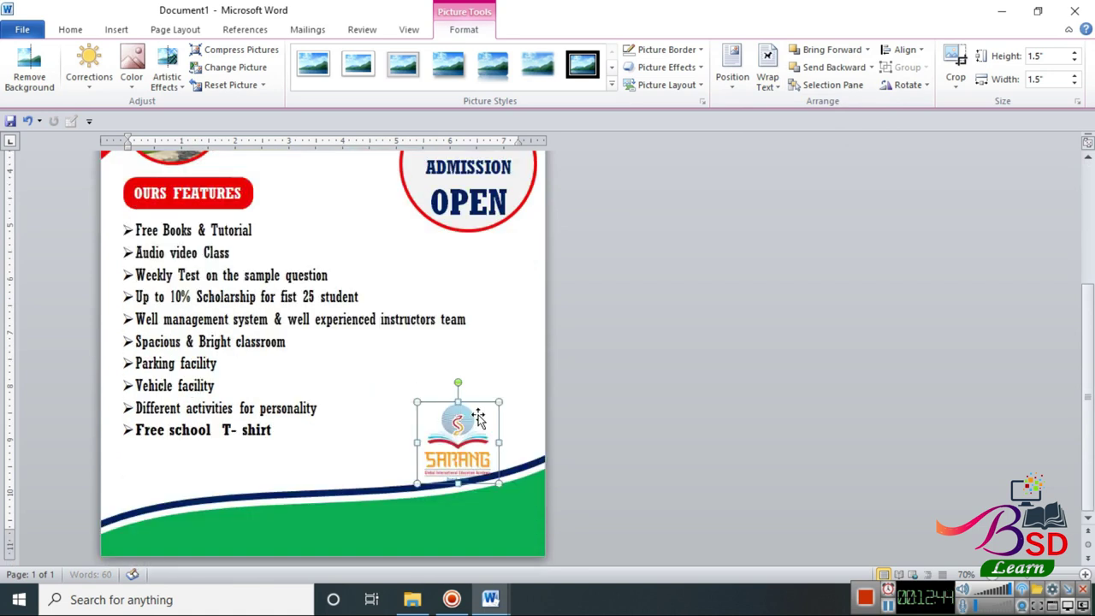
left_click_drag(477, 417, 498, 491)
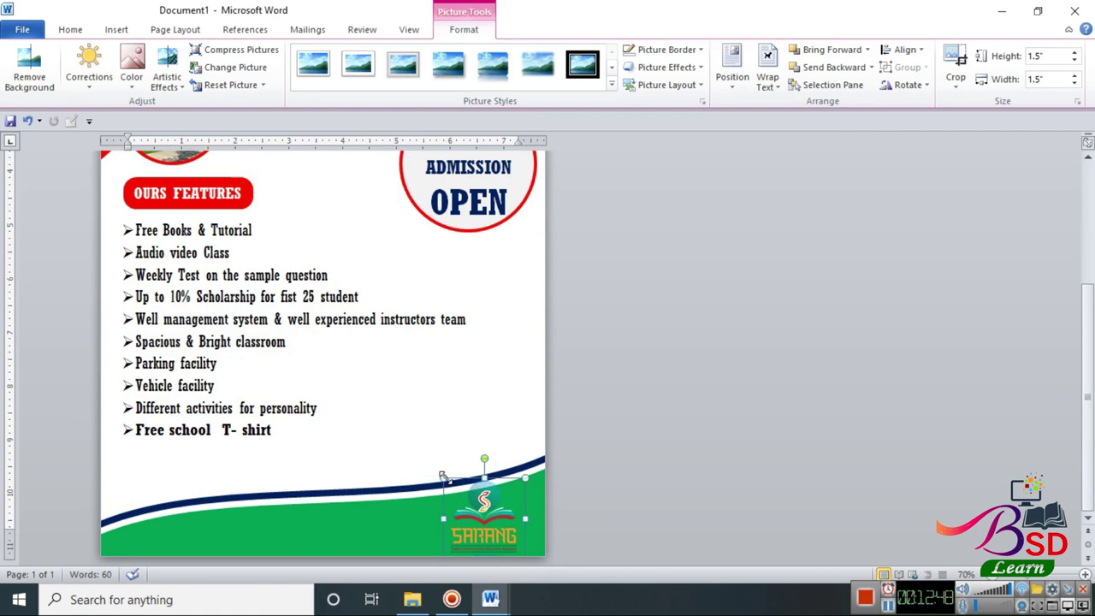
left_click_drag(442, 477, 500, 514)
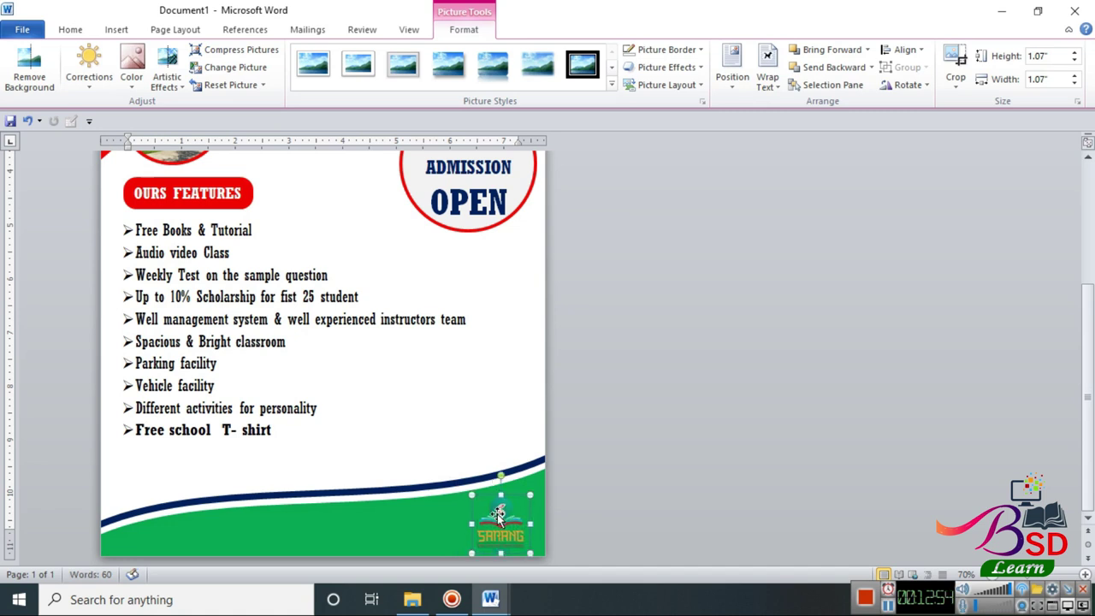
left_click(623, 466)
scroll(622, 467, "up", 3)
- Review the flyer down to the footer logo and bring up the Insert commands
scroll(620, 430, "down", 2)
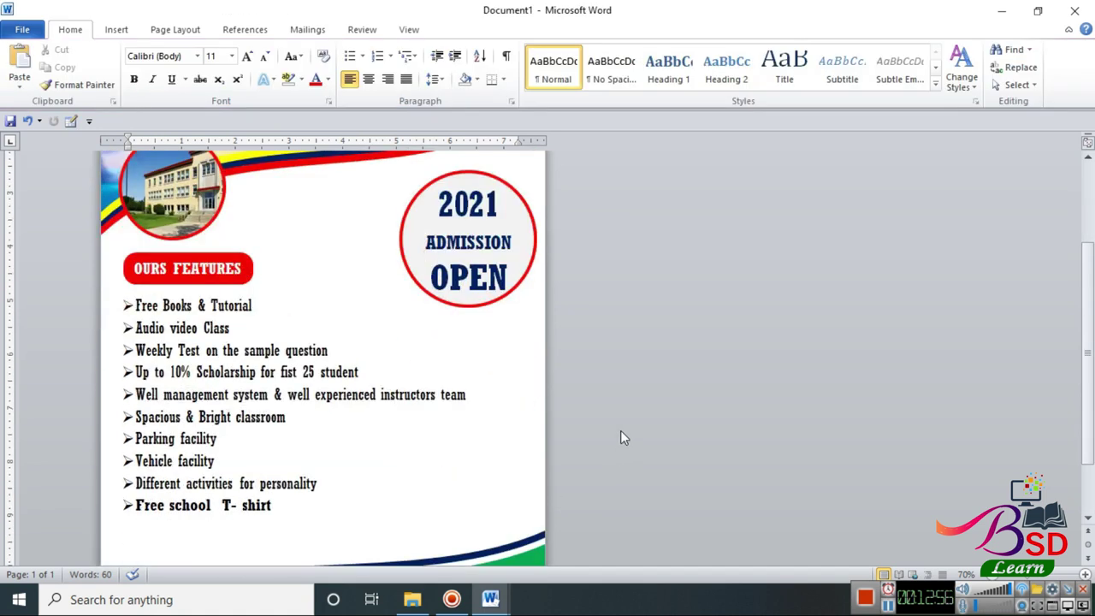
scroll(611, 443, "down", 2)
scroll(525, 454, "up", 14, "ctrl")
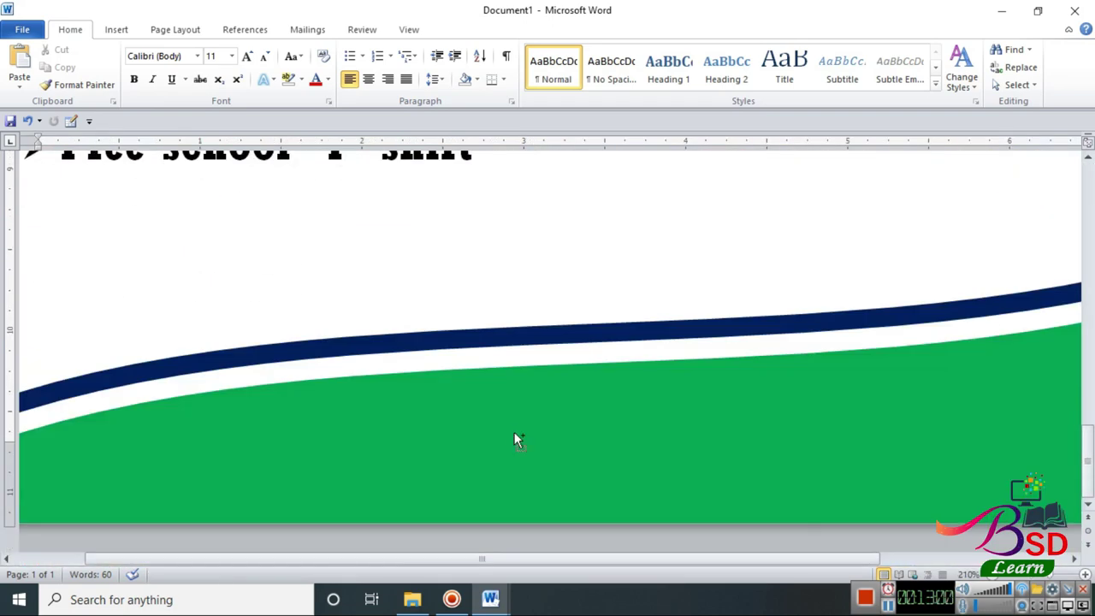
scroll(514, 432, "down", 2, "ctrl")
scroll(514, 432, "up", 10)
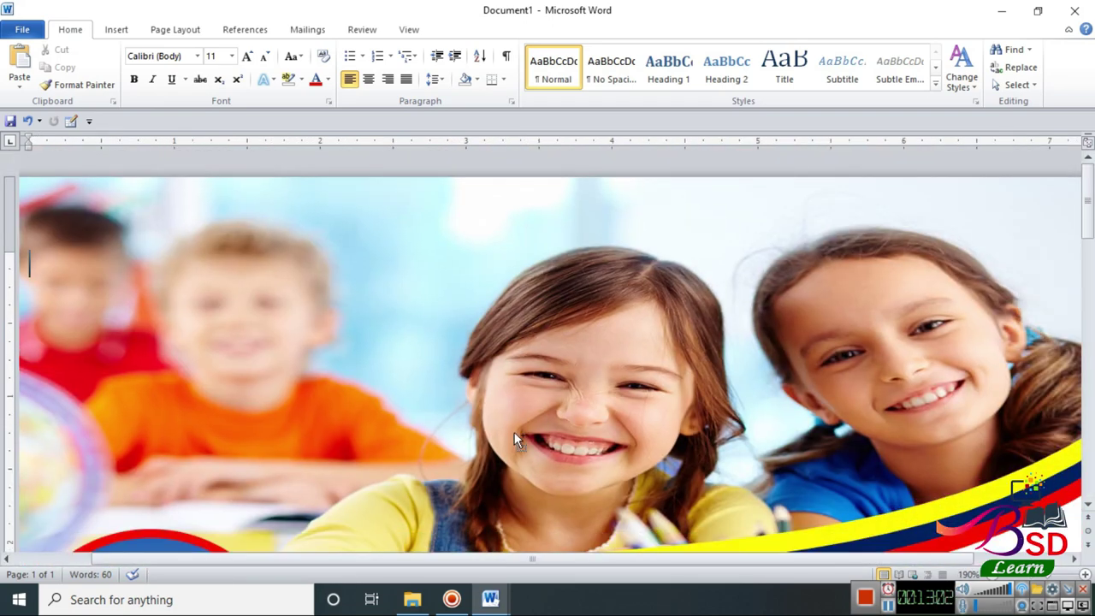
scroll(514, 432, "down", 2, "ctrl")
scroll(514, 432, "down", 2, "ctrl")
scroll(514, 432, "down", 4, "ctrl")
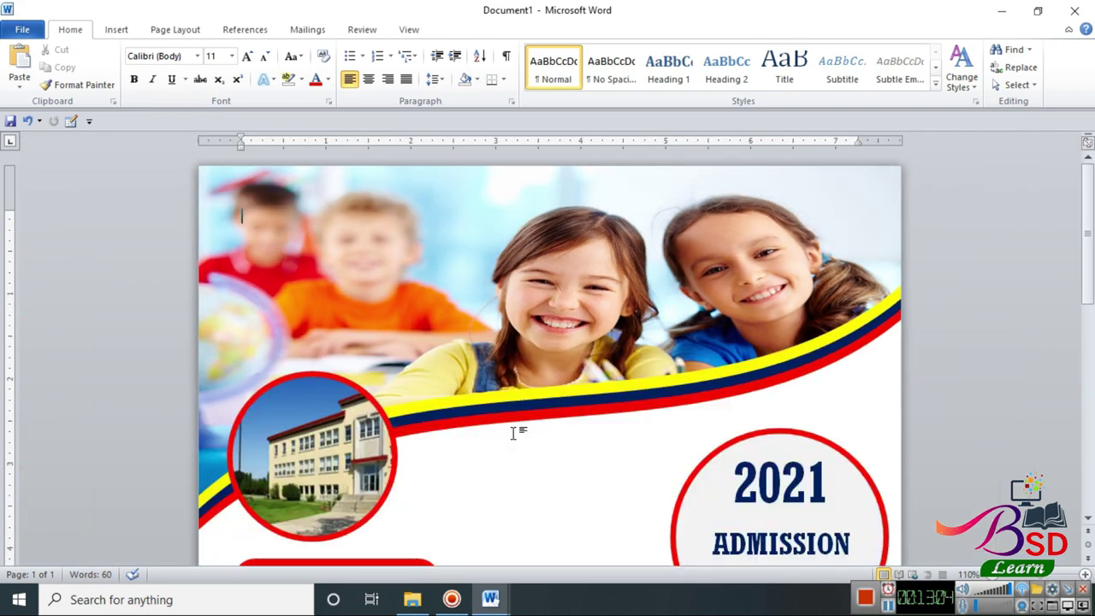
scroll(514, 432, "down", 9)
scroll(515, 434, "down", 2)
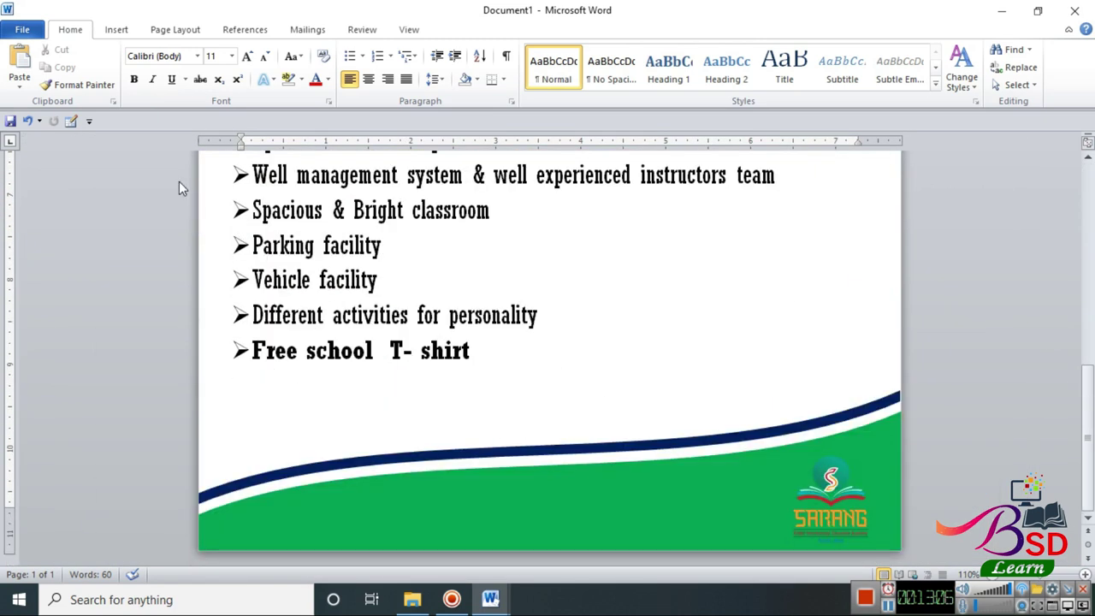
left_click(116, 29)
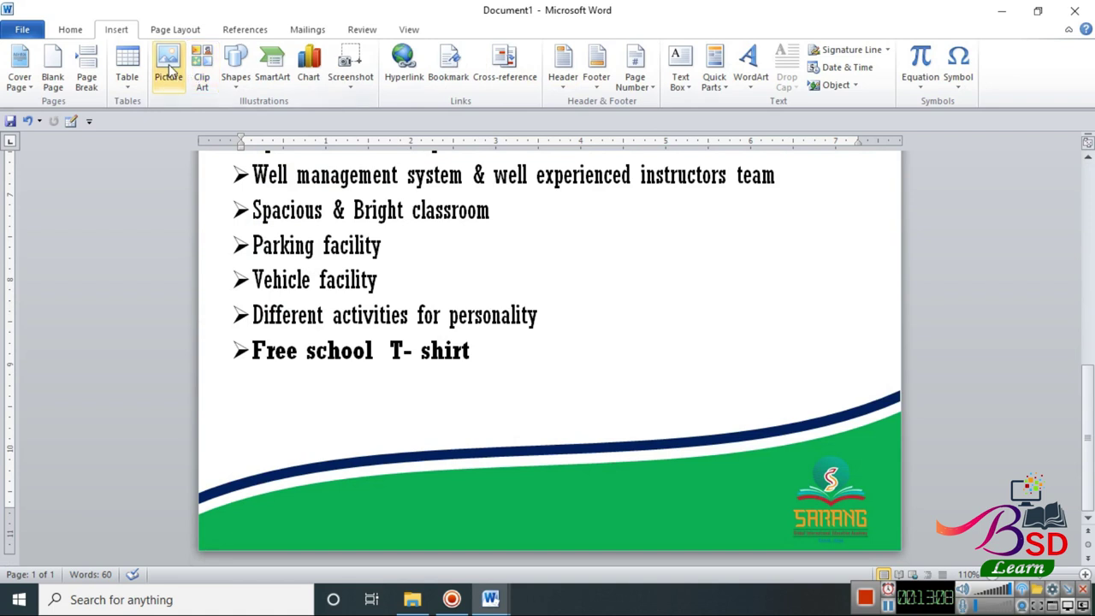
- Draw a rectangle over the green footer wave left of the logo containing 'Sarang Global'
left_click(235, 67)
left_click(283, 120)
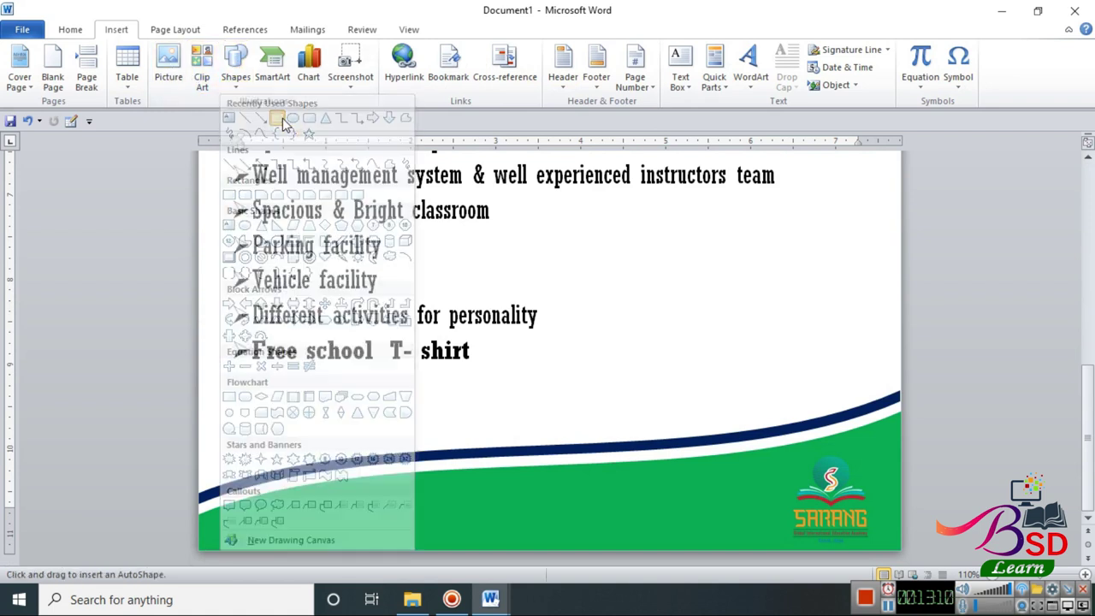
left_click_drag(433, 481, 744, 548)
right_click(588, 524)
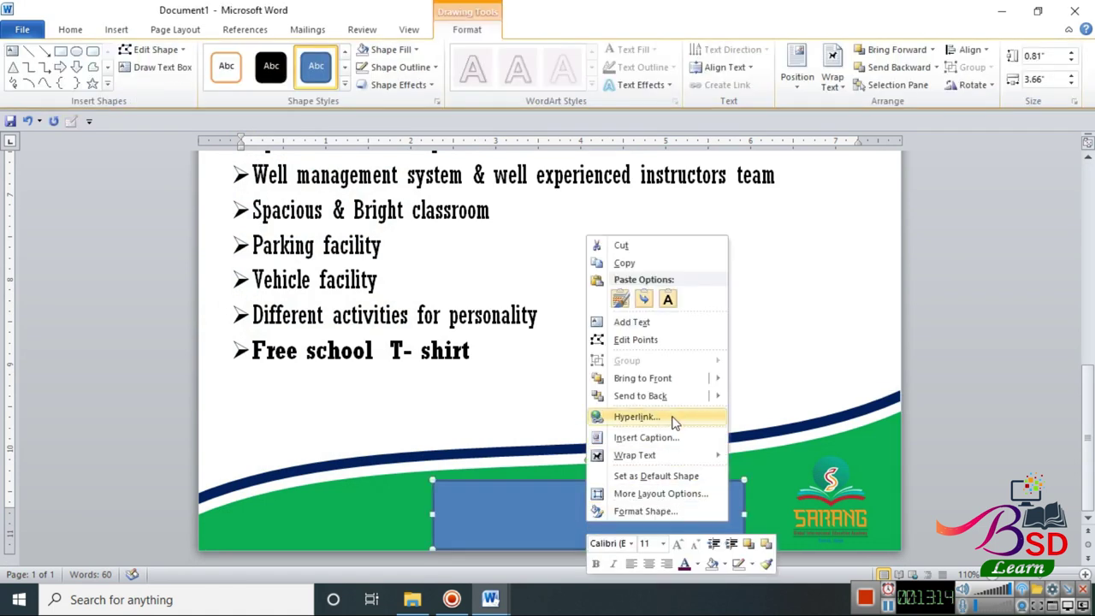
left_click(627, 324)
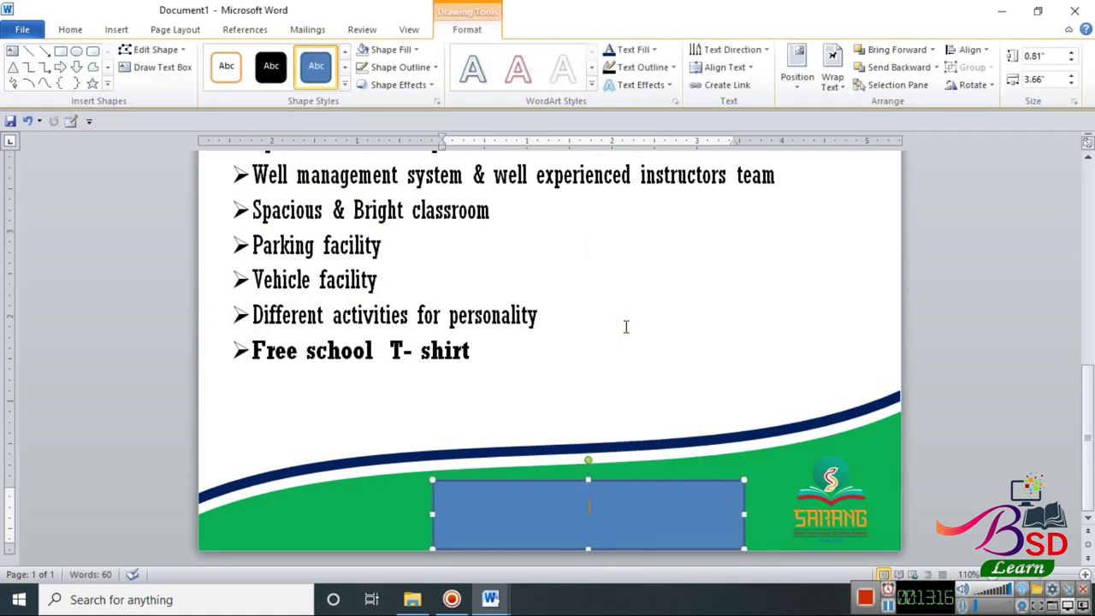
left_click(589, 509)
type("Sarang Global")
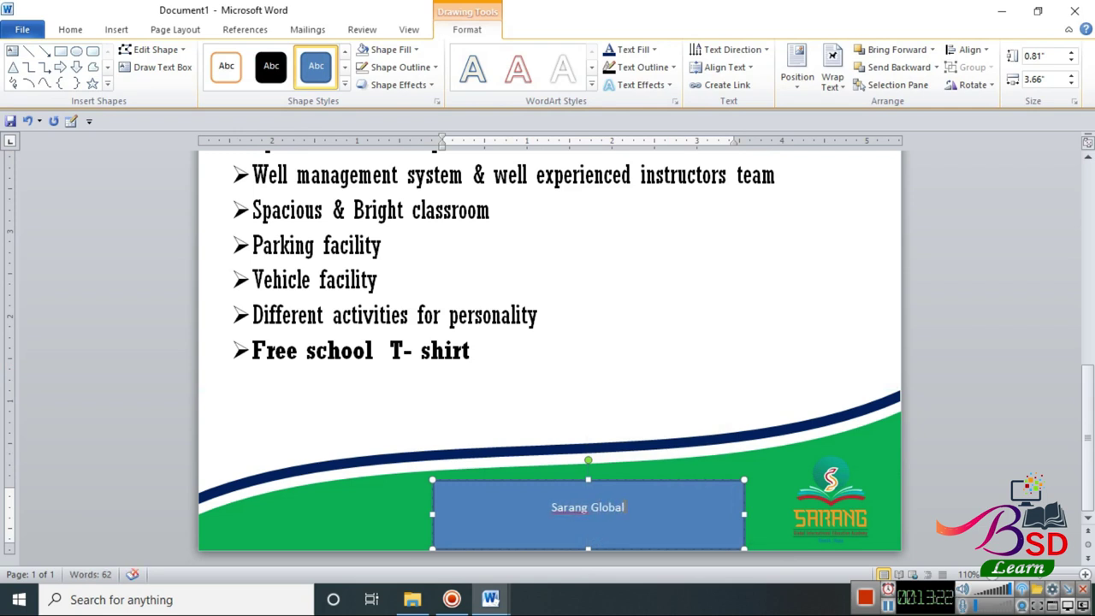
left_click(524, 482)
left_click(888, 605)
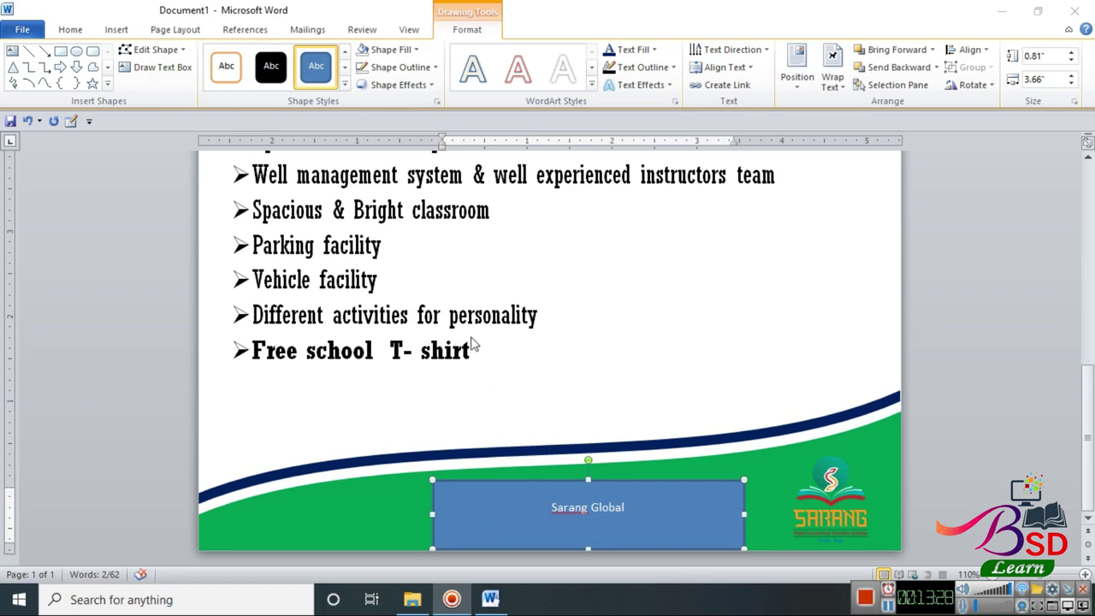
left_click(76, 32)
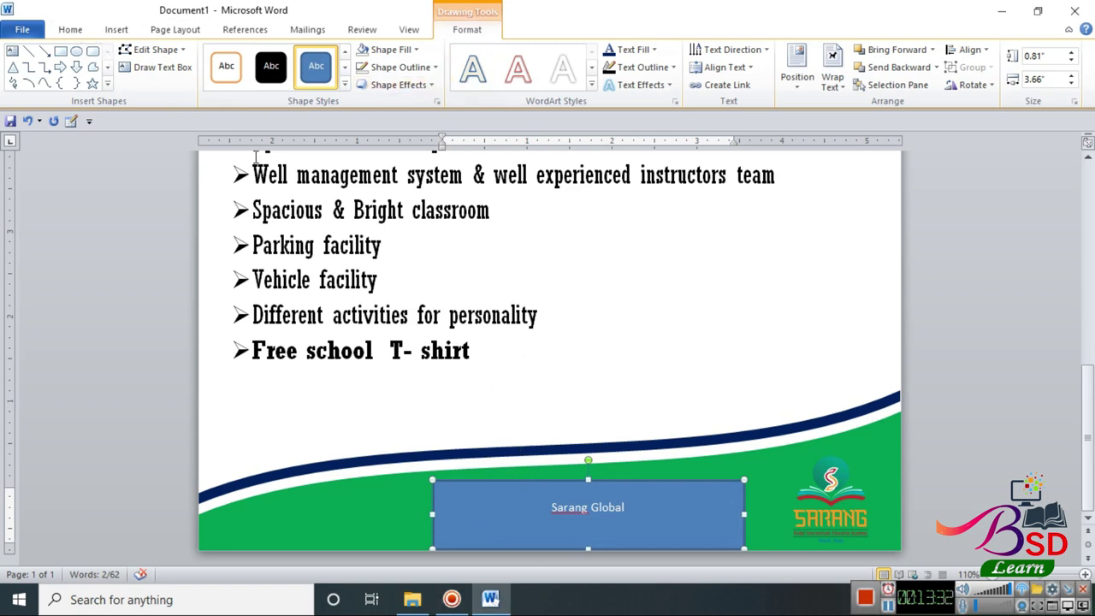
- Set the footer box text to Arial Black and give the box no fill and no outline
left_click(77, 31)
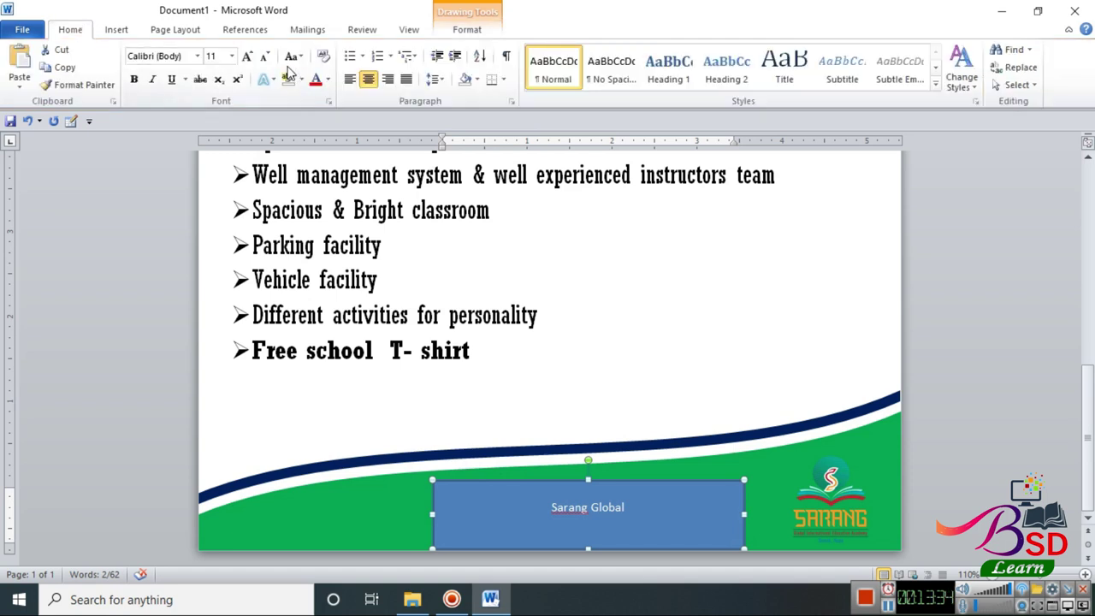
left_click(197, 58)
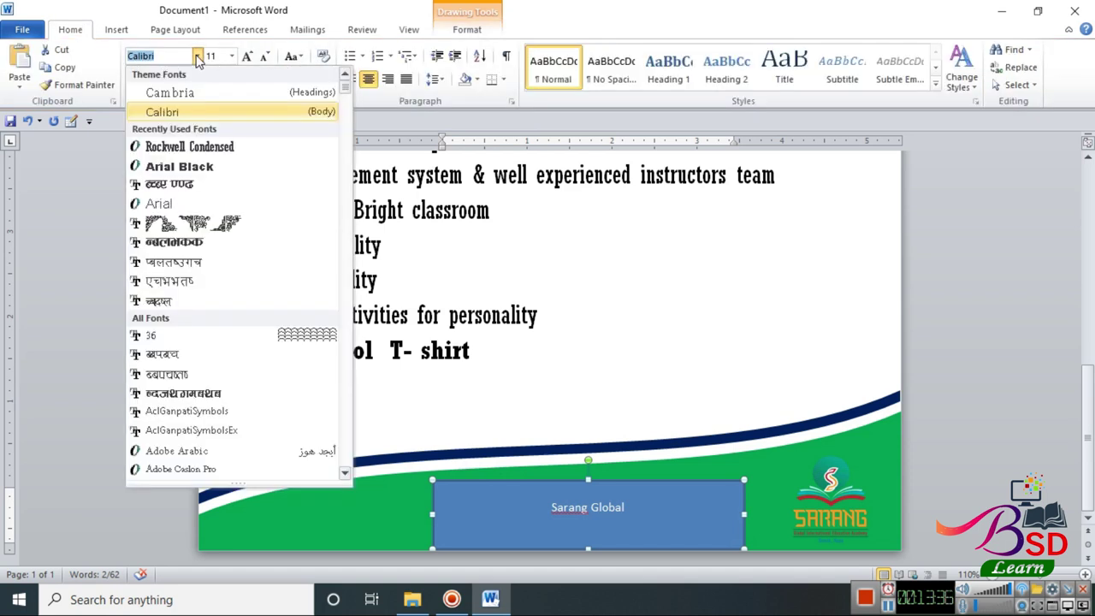
left_click(178, 166)
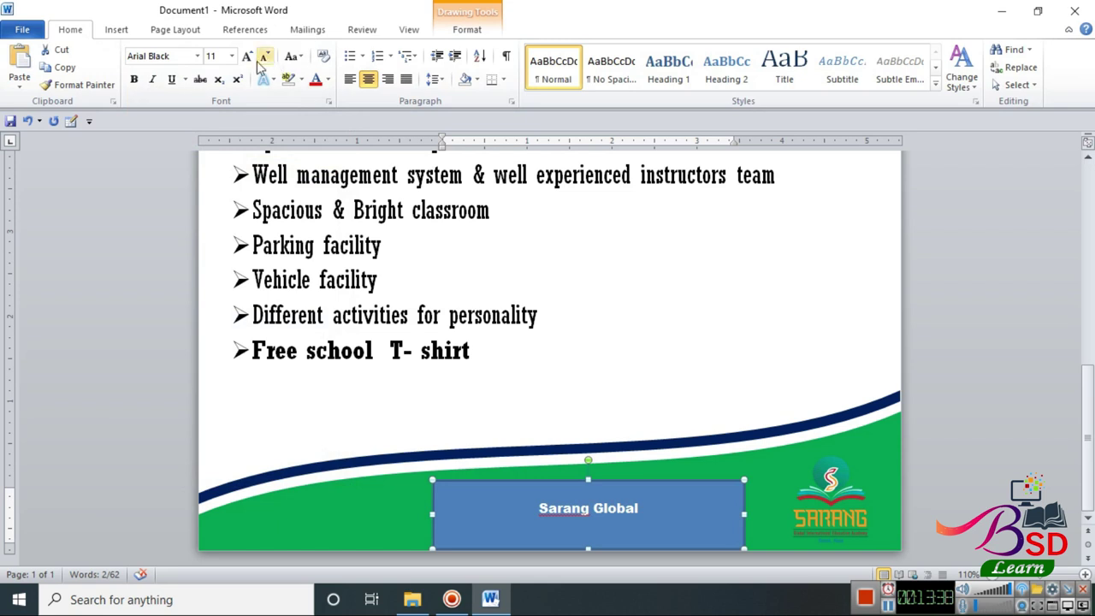
left_click(489, 34)
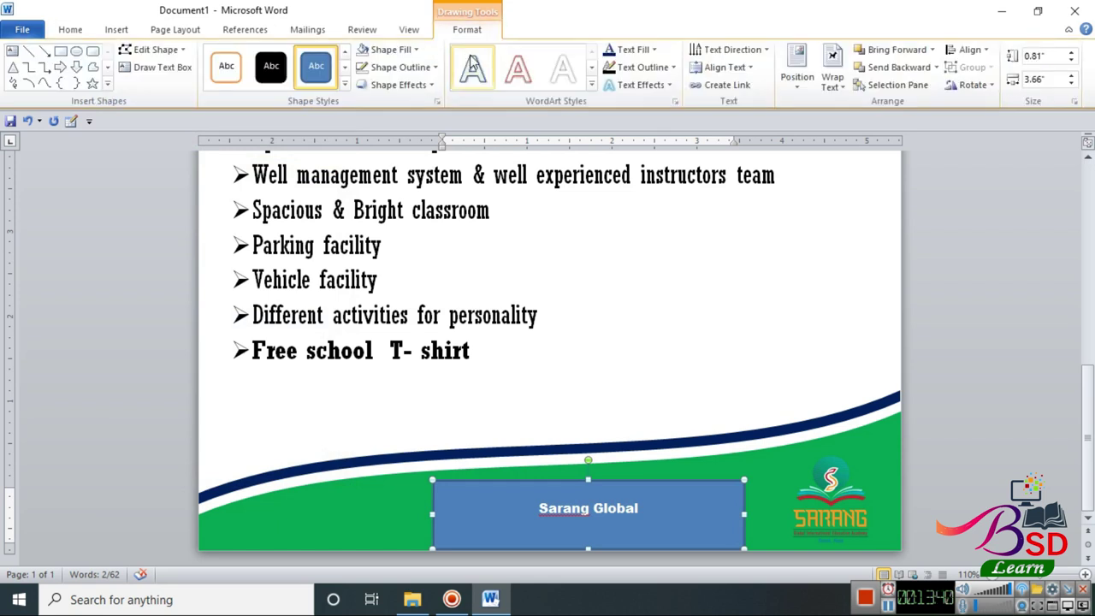
left_click(417, 52)
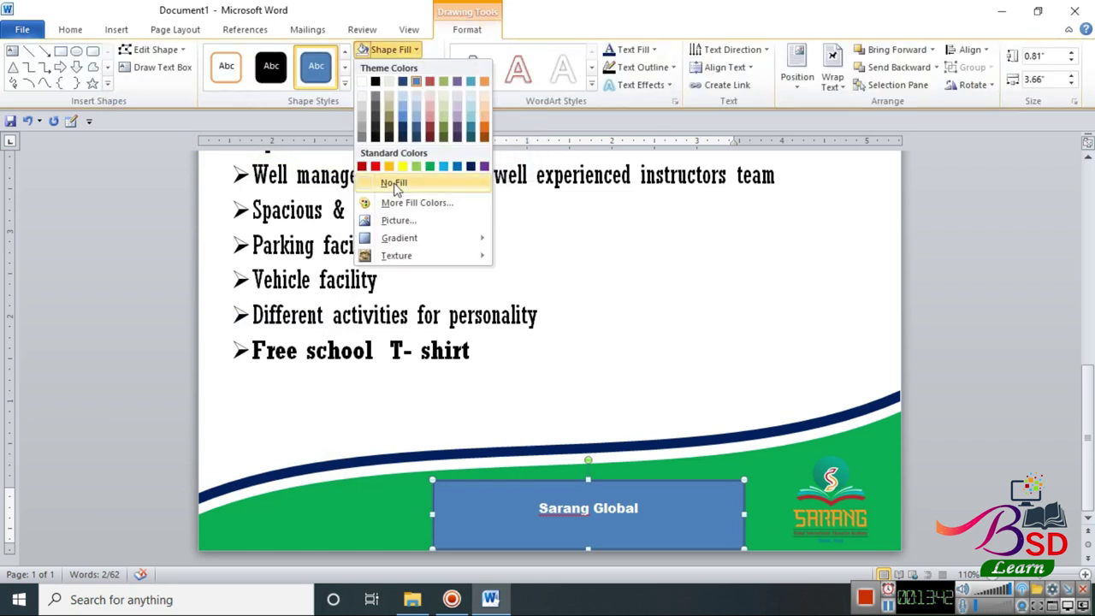
left_click(393, 181)
left_click(421, 70)
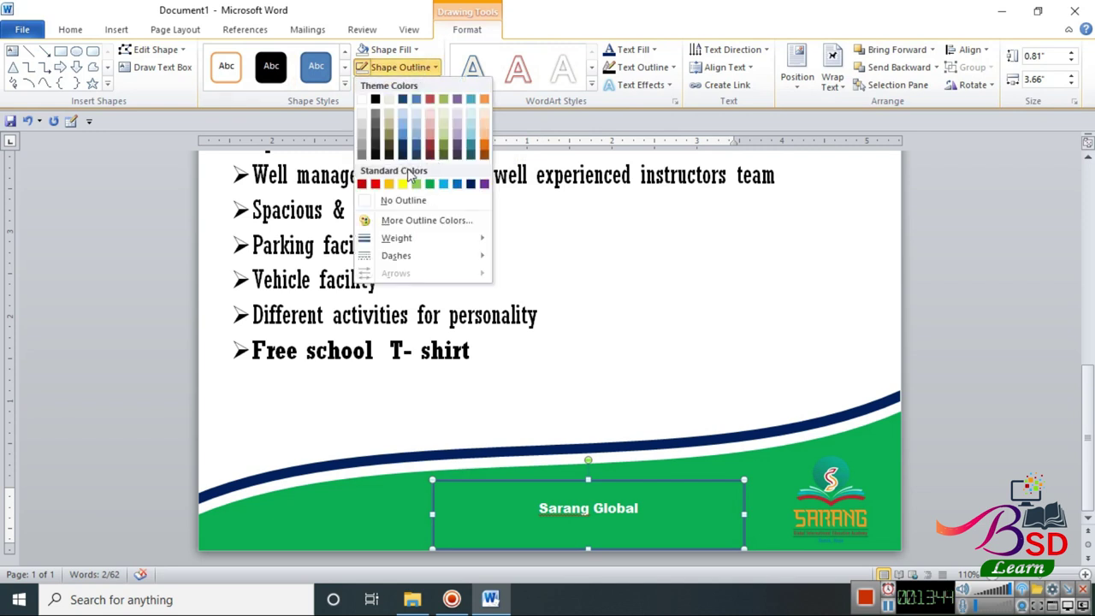
left_click(404, 200)
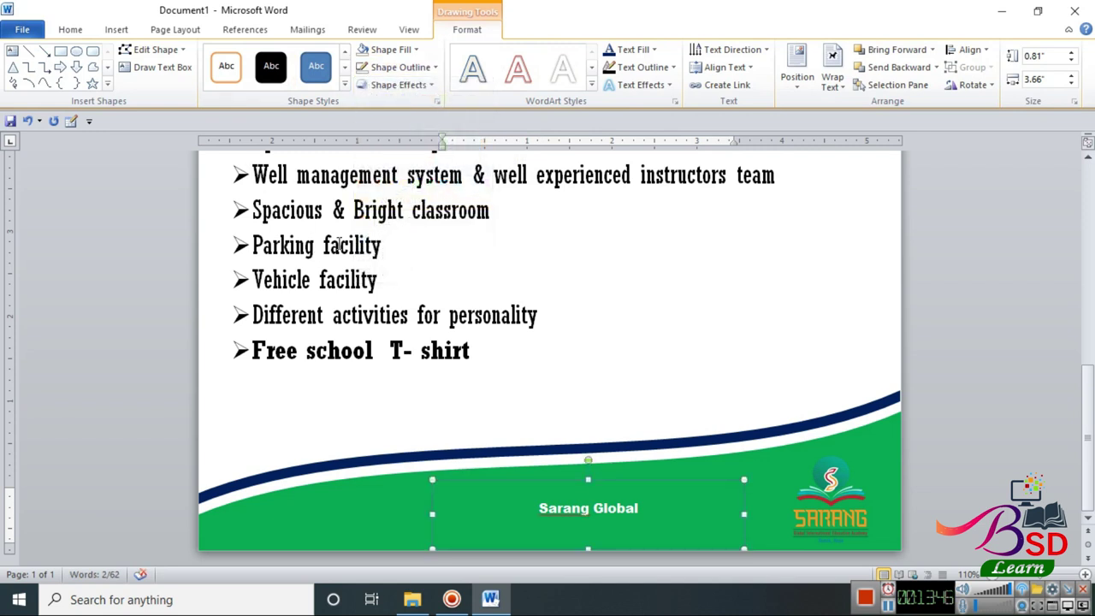
- Enlarge the text to 24 pt and change it to uppercase SARANG GLOBAL
left_click(71, 30)
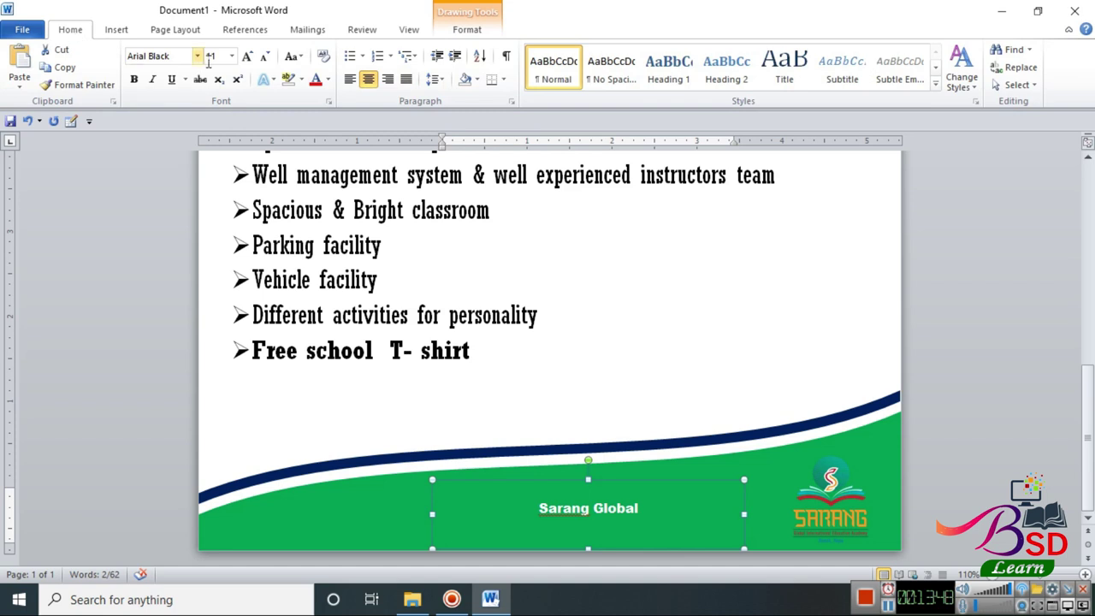
left_click(248, 56)
left_click(247, 56)
left_click(247, 57)
left_click(247, 56)
left_click(248, 57)
left_click(291, 57)
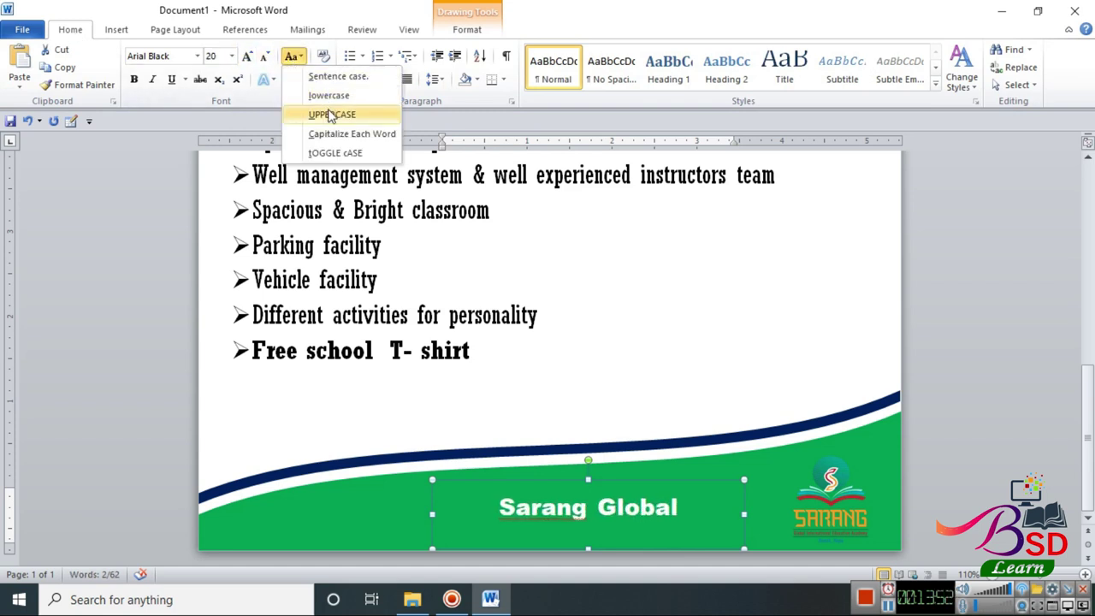
left_click(329, 114)
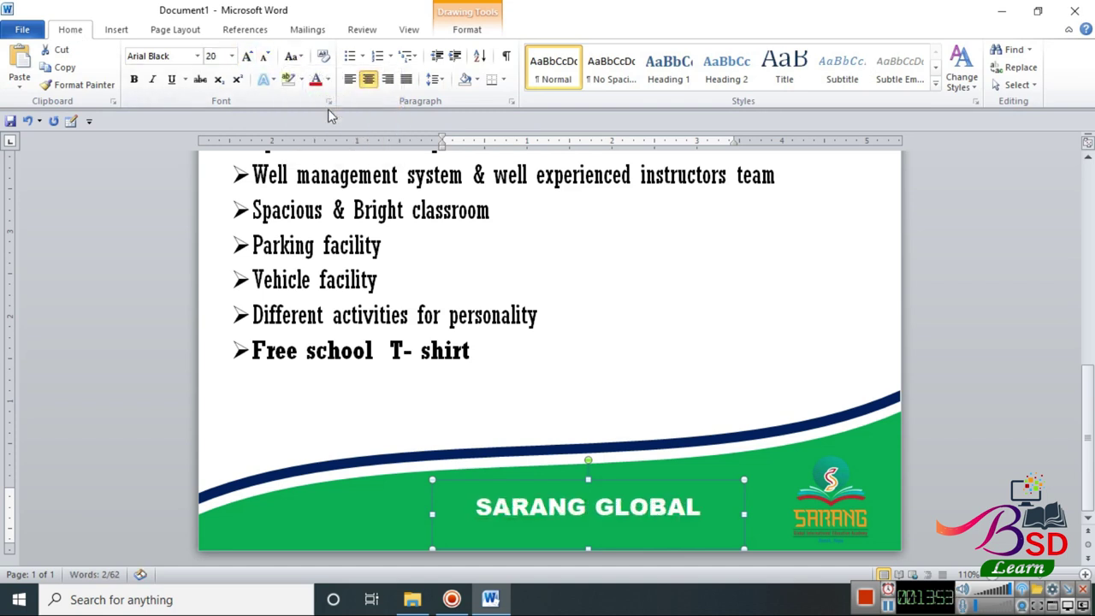
left_click(297, 60)
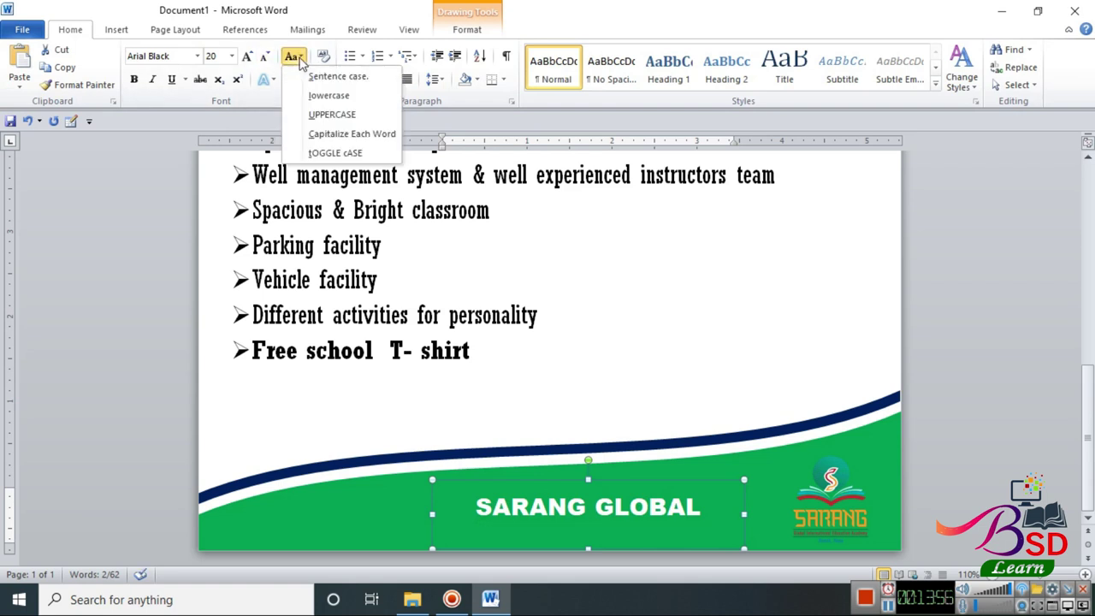
left_click(296, 59)
left_click(249, 57)
left_click(249, 58)
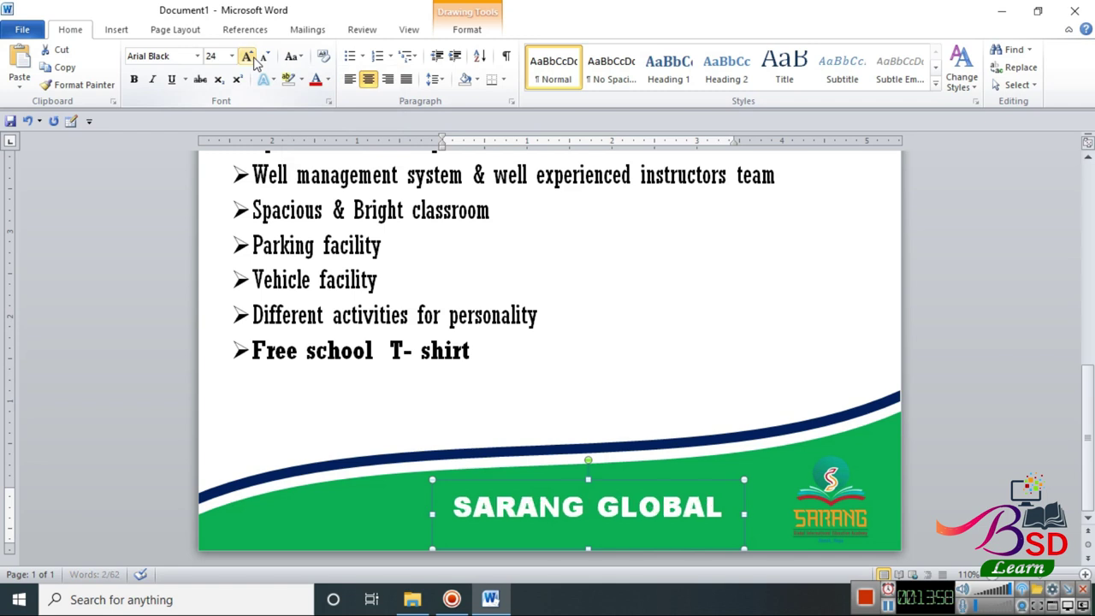
left_click(727, 507)
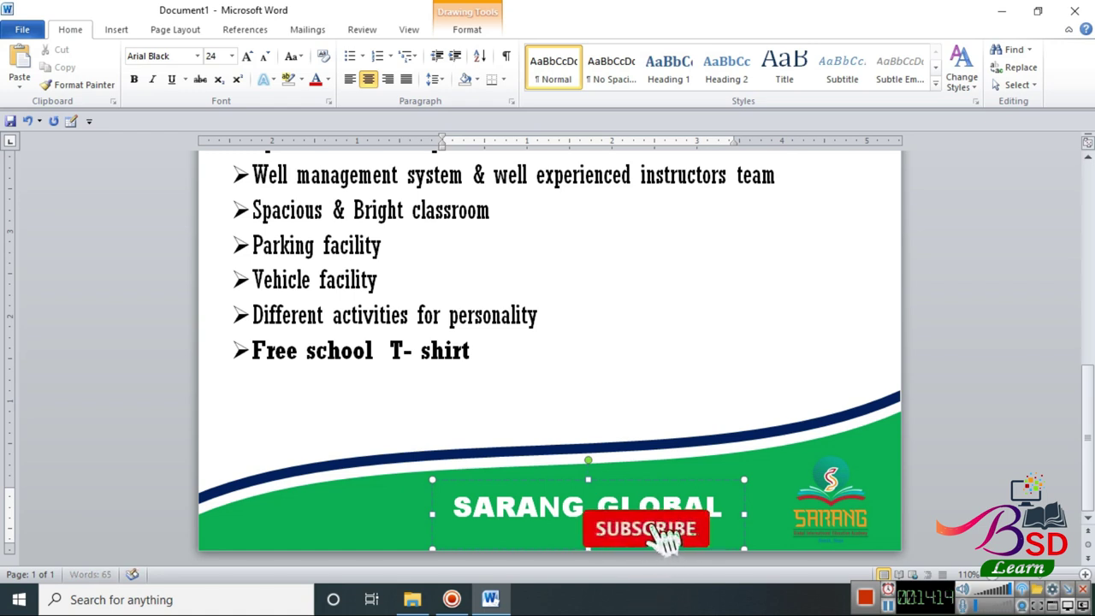
- Undo the accidental wave move, then shift the SARANG GLOBAL box up-left and make it taller for a second line
left_click(523, 486)
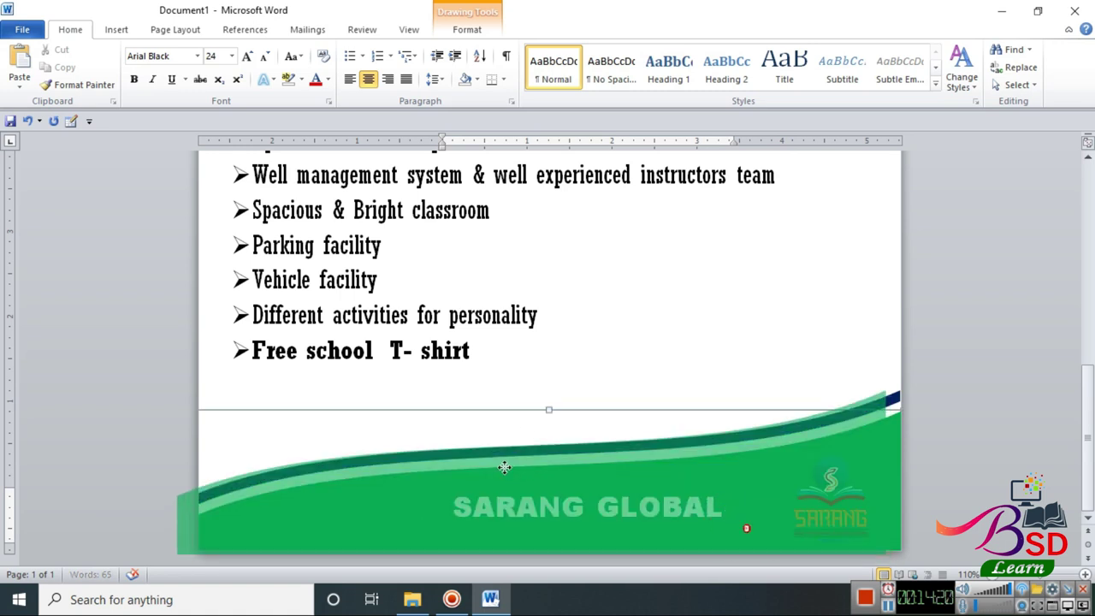
key("ctrl+z")
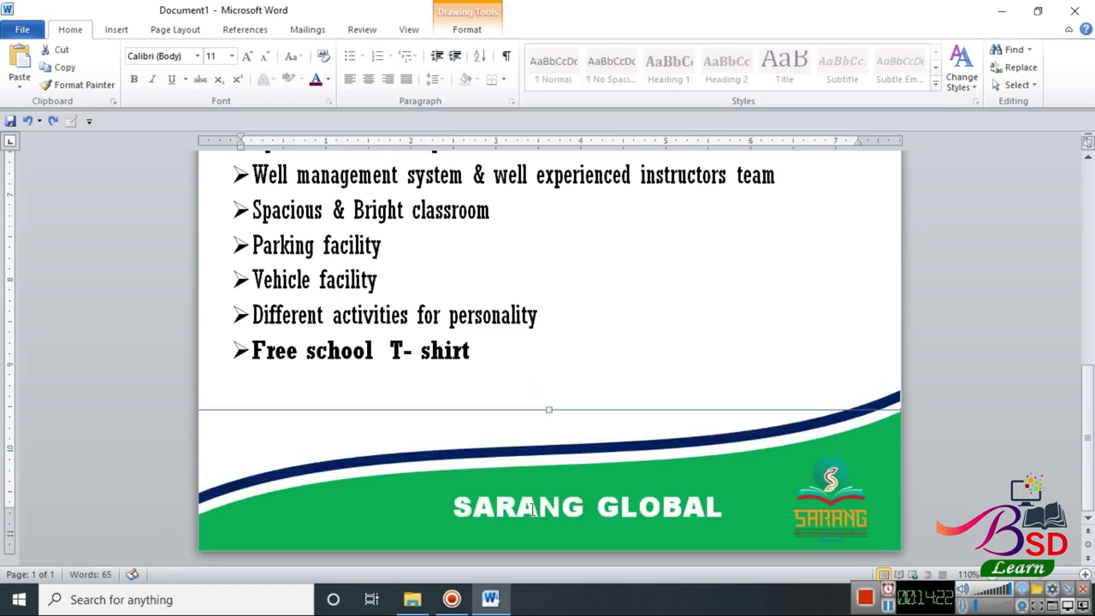
left_click(532, 509)
left_click_drag(526, 484, 508, 475)
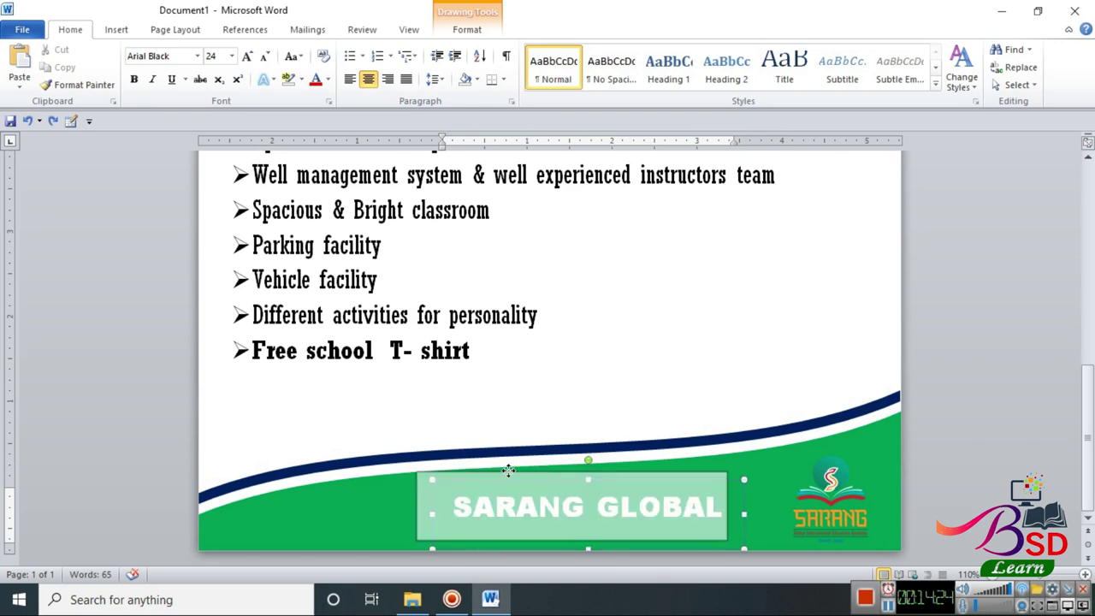
left_click_drag(570, 541, 570, 557)
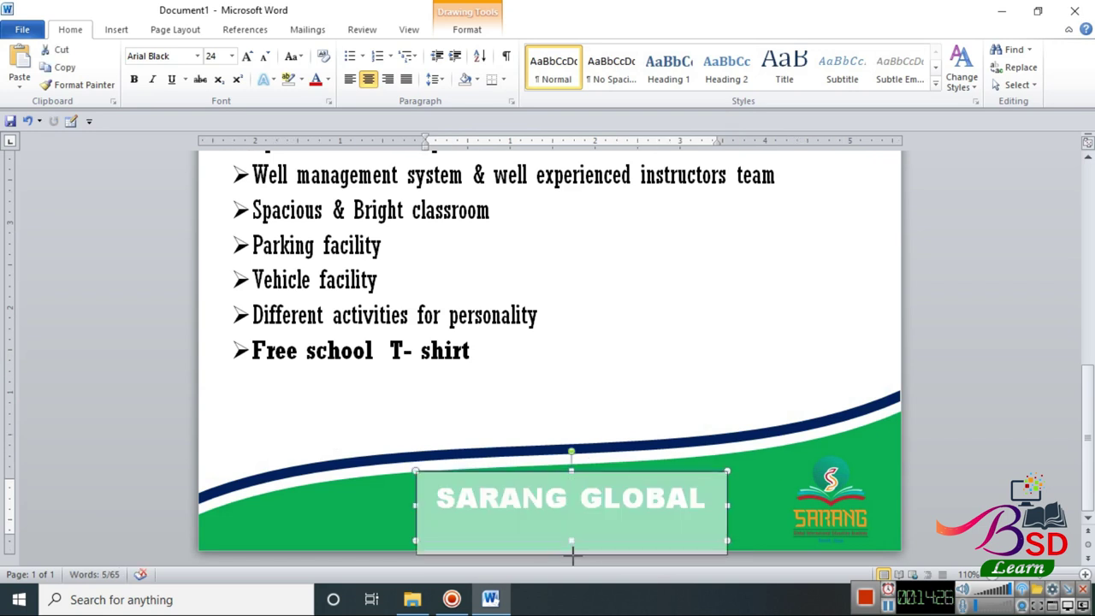
- Set single line spacing with no space after the paragraph in the footer text box
left_click(435, 78)
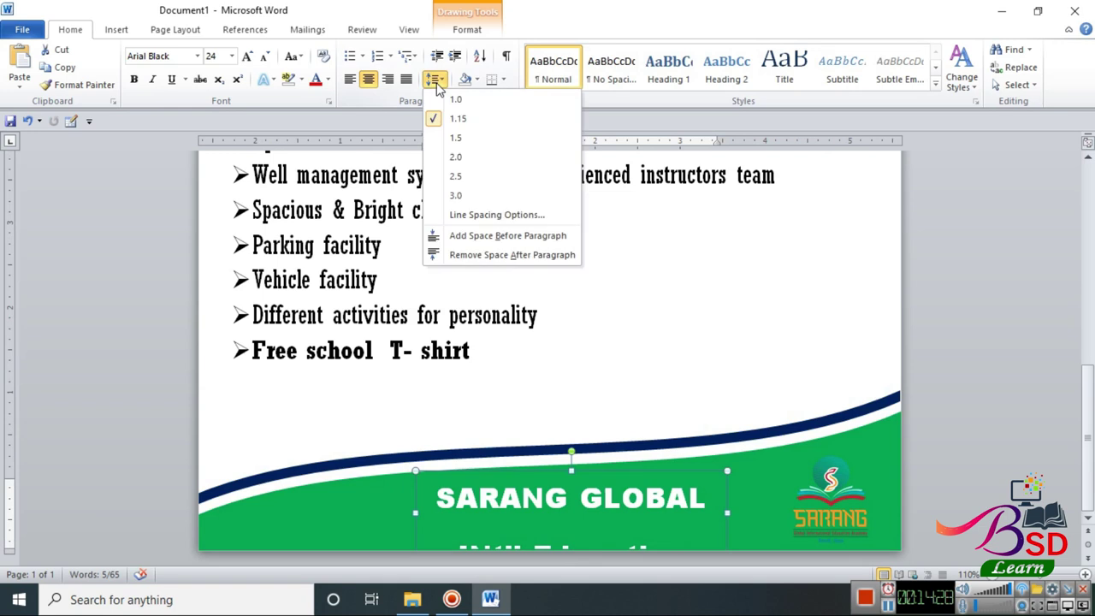
left_click(454, 100)
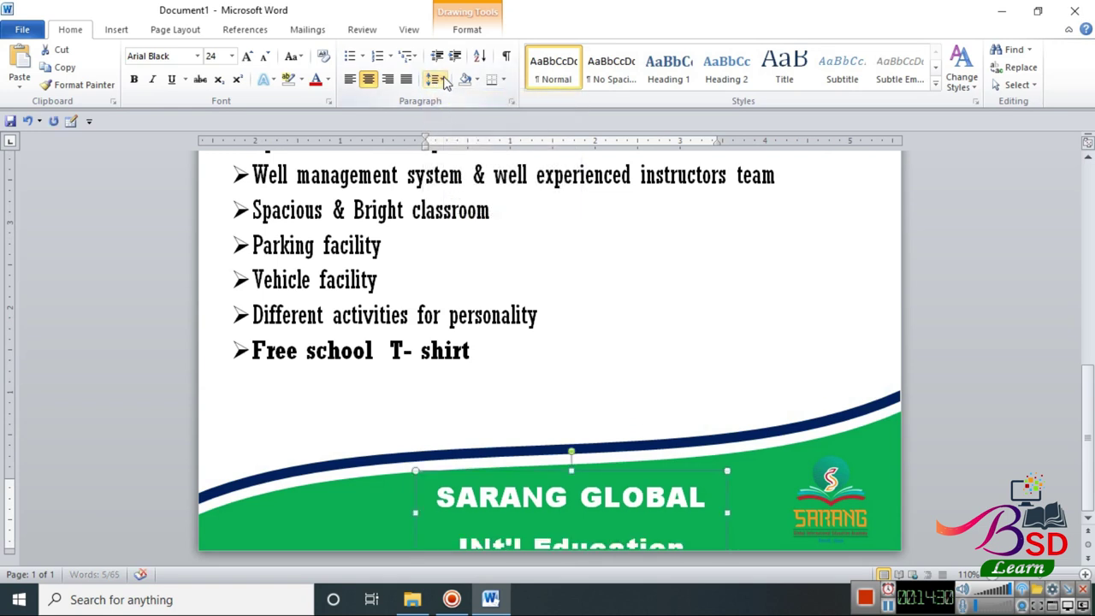
left_click(435, 78)
left_click(476, 257)
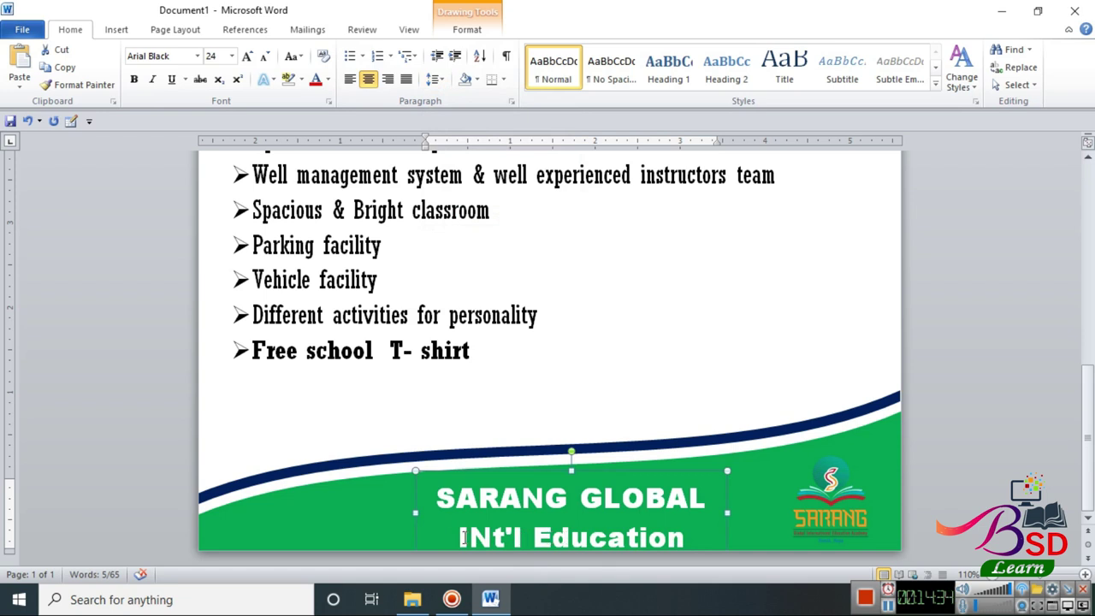
- Shrink the second footer line, INt'l Education Acedamy, to 16 pt
left_click_drag(462, 536, 686, 539)
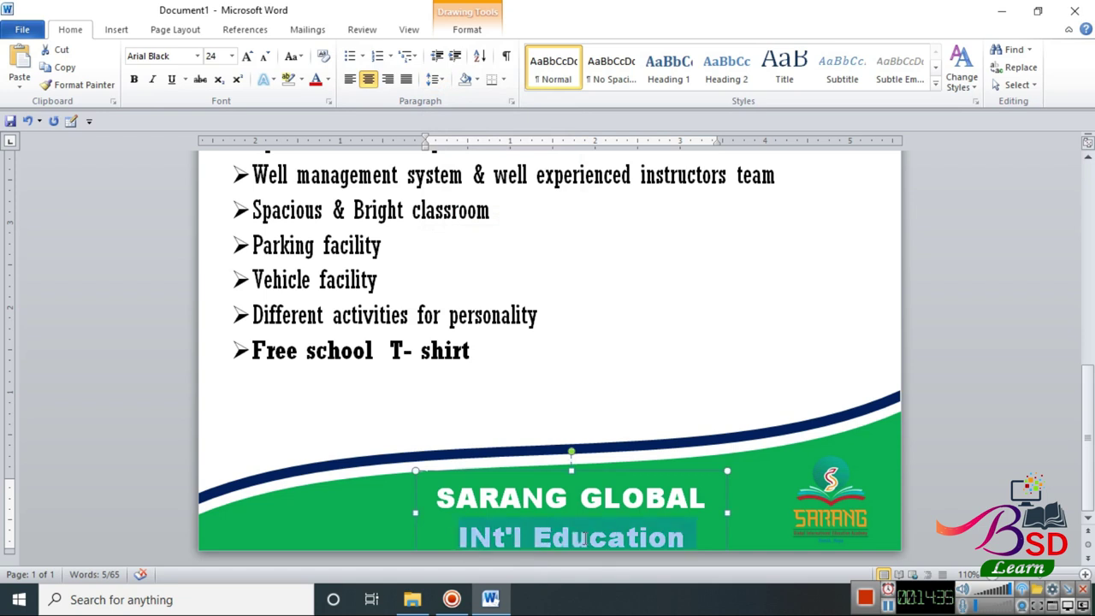
left_click(267, 62)
left_click(268, 62)
left_click(267, 61)
left_click(267, 62)
left_click(268, 62)
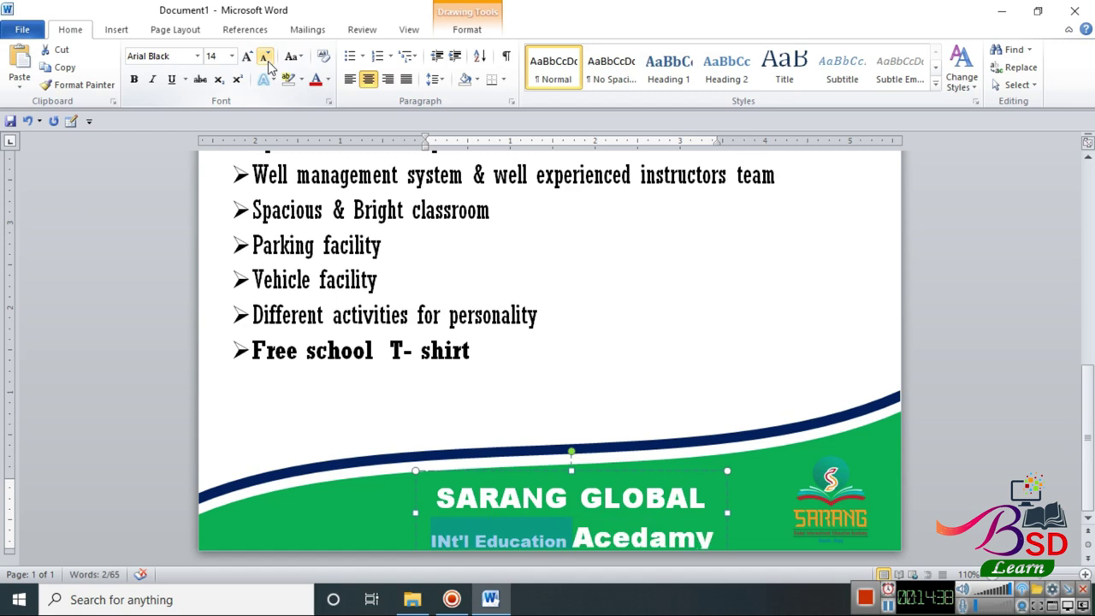
left_click(574, 539)
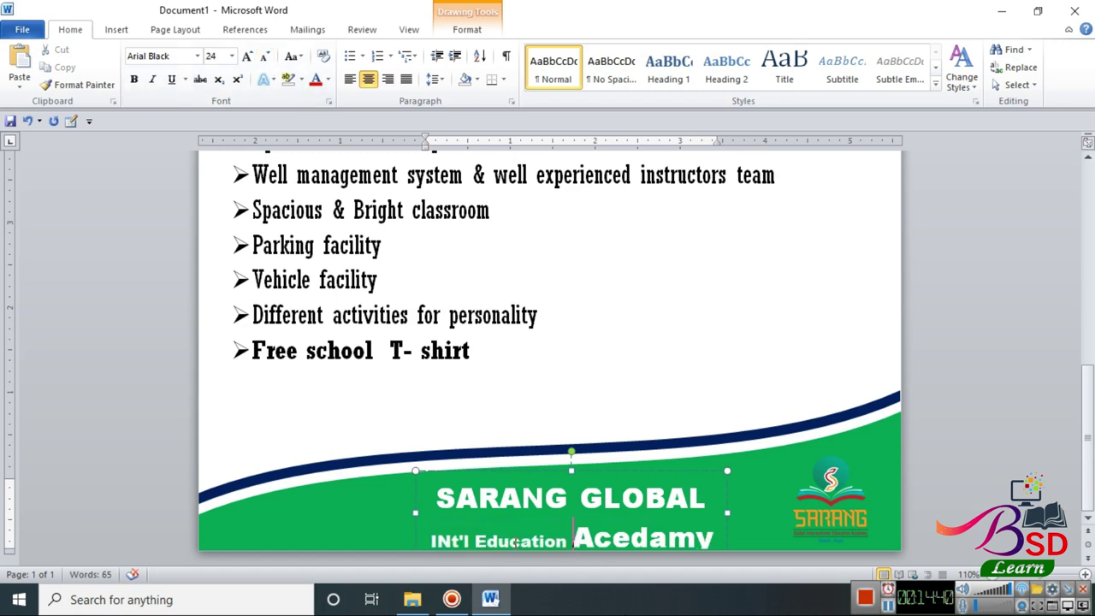
left_click_drag(430, 541, 715, 539)
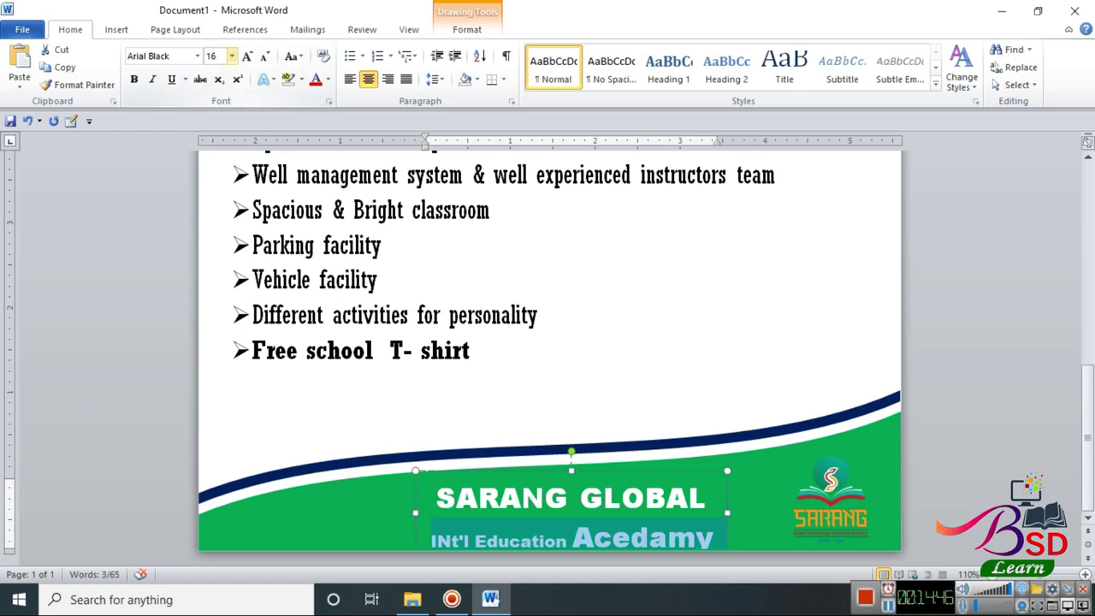
key("Return")
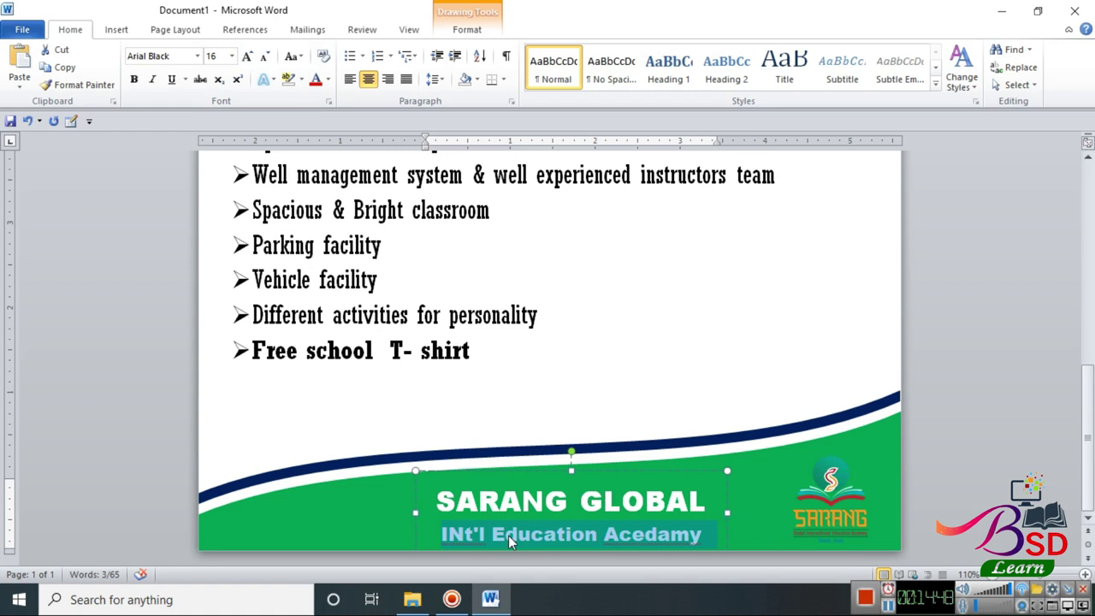
- Correct the tagline to 'Int'l Education Academy' and nudge the text box slightly upward
left_click(468, 536)
key("BackSpace")
type("n")
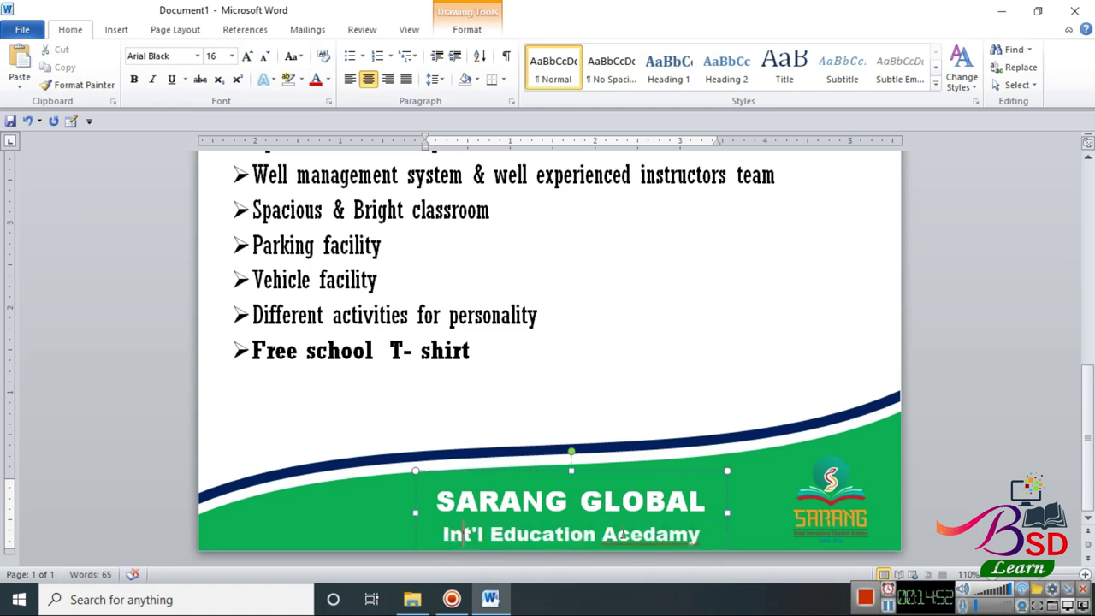
right_click(625, 534)
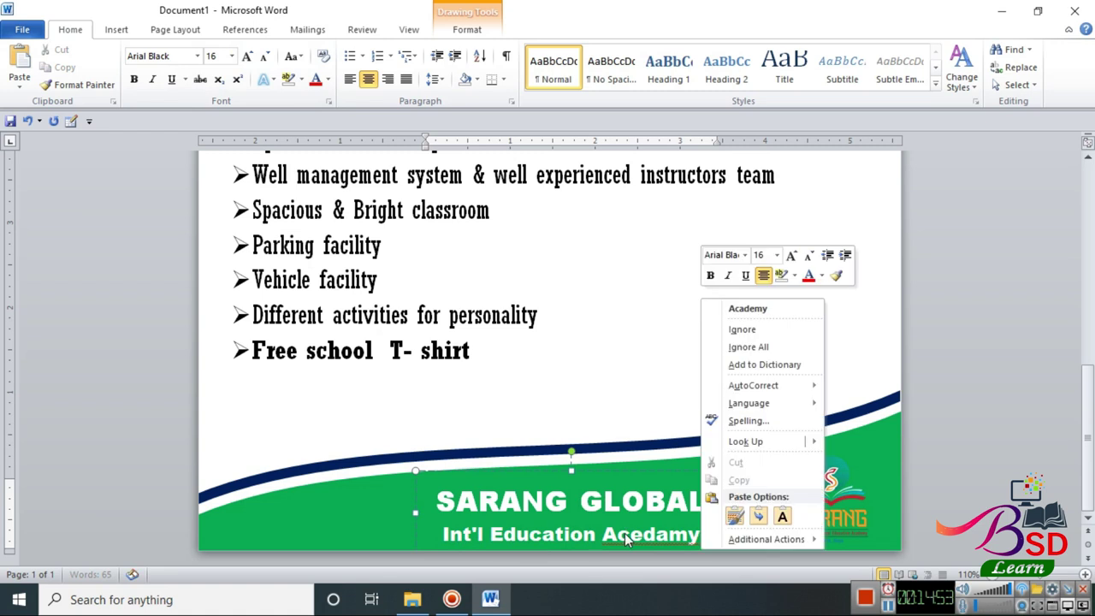
left_click(749, 308)
left_click_drag(602, 467, 602, 459)
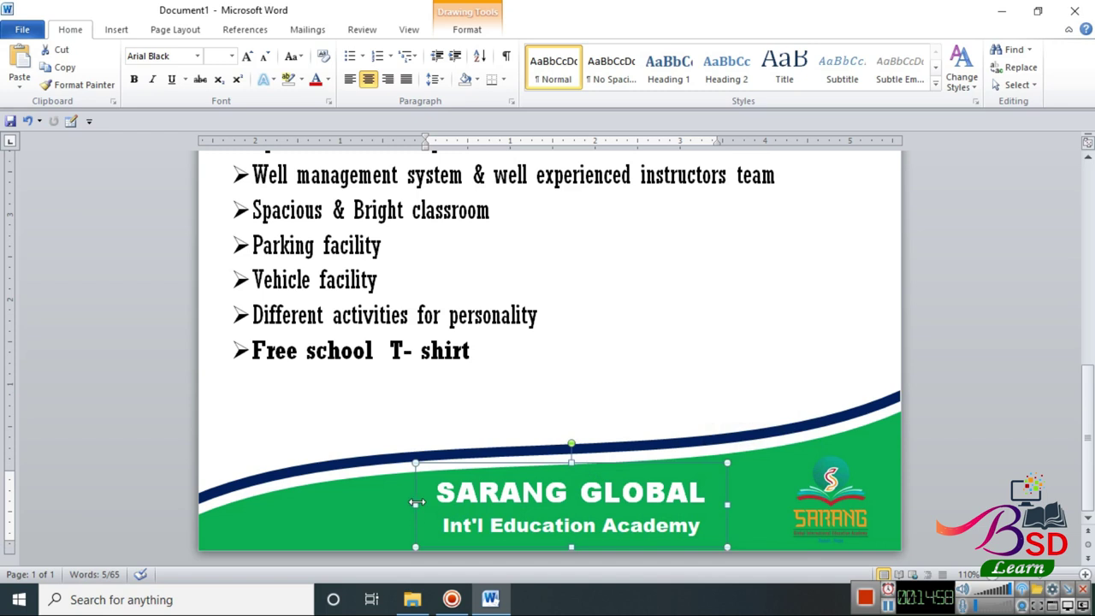
- Widen the footer text box on both sides and enlarge SARANG GLOBAL to 26 pt
left_click_drag(417, 502, 372, 504)
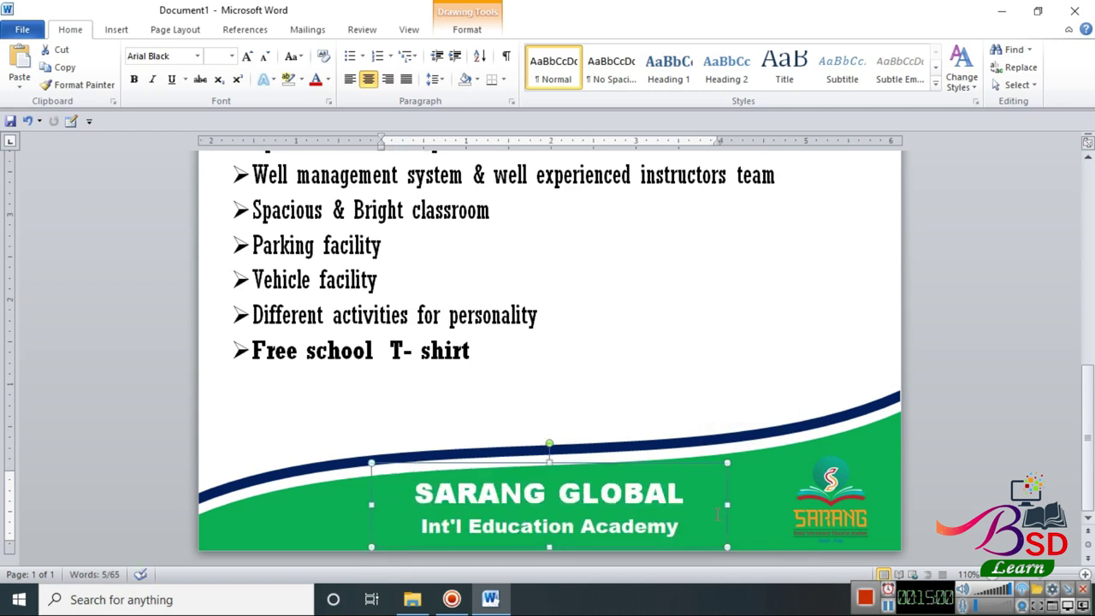
left_click_drag(727, 505, 758, 505)
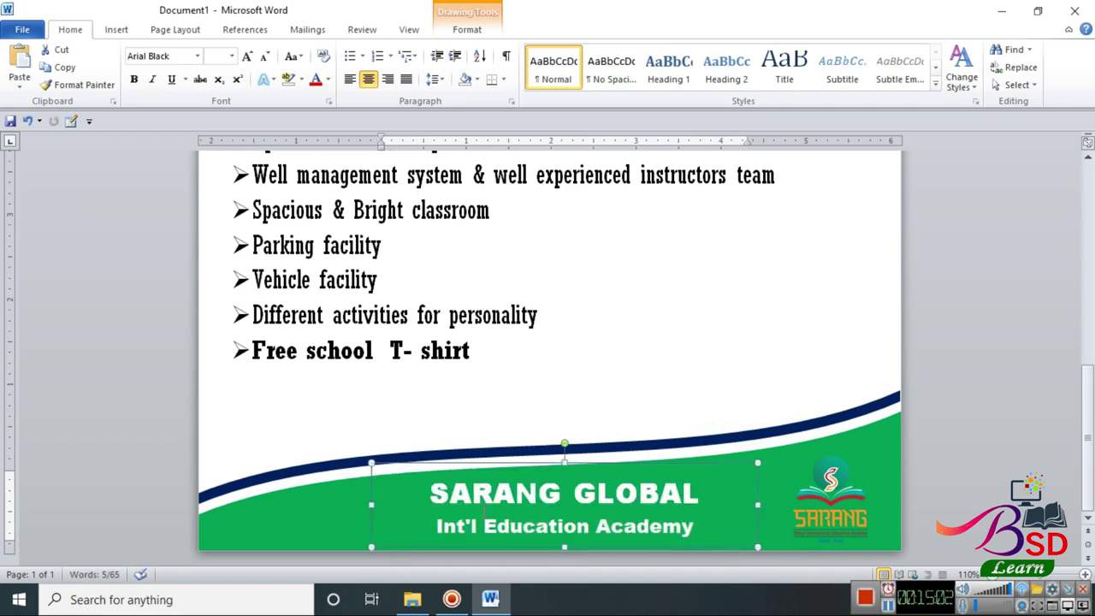
left_click_drag(431, 493, 700, 494)
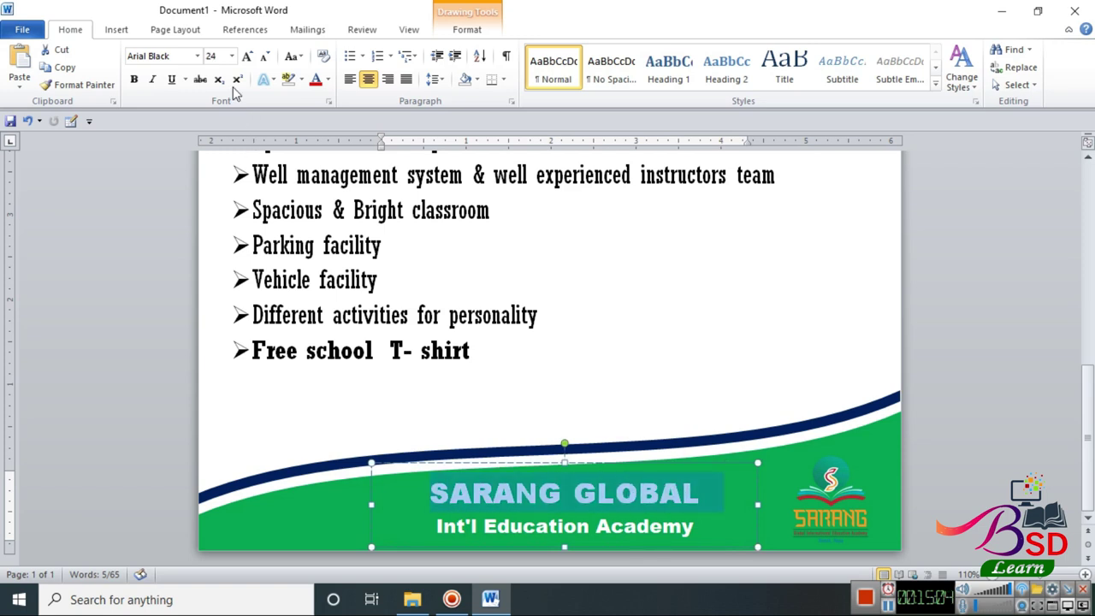
left_click(245, 57)
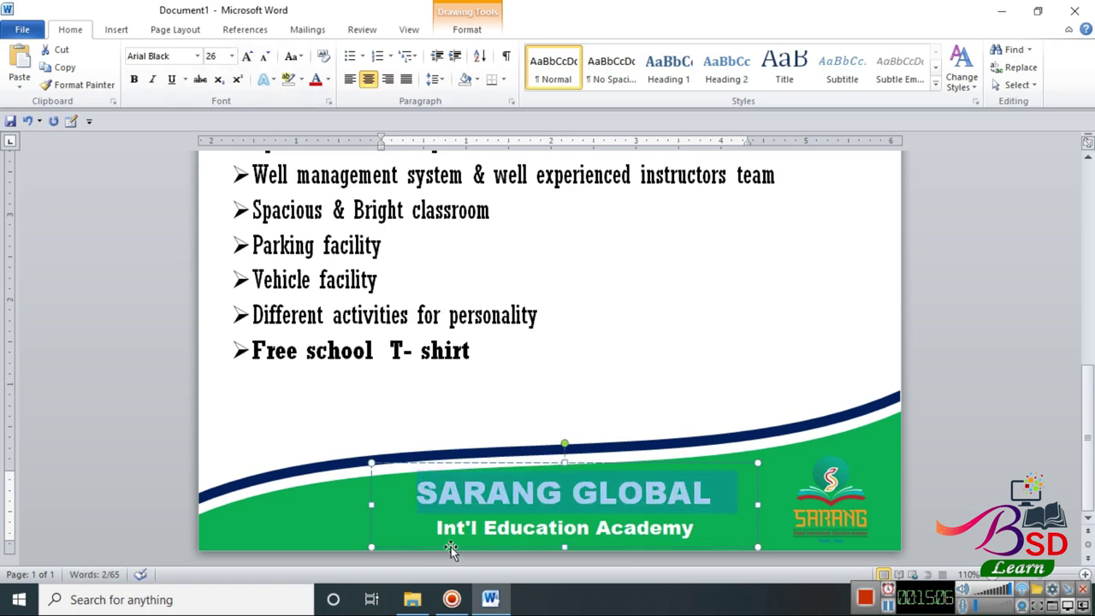
- Set the 'Int'l Education Academy' tagline in 22 pt Arial
left_click_drag(435, 529, 694, 528)
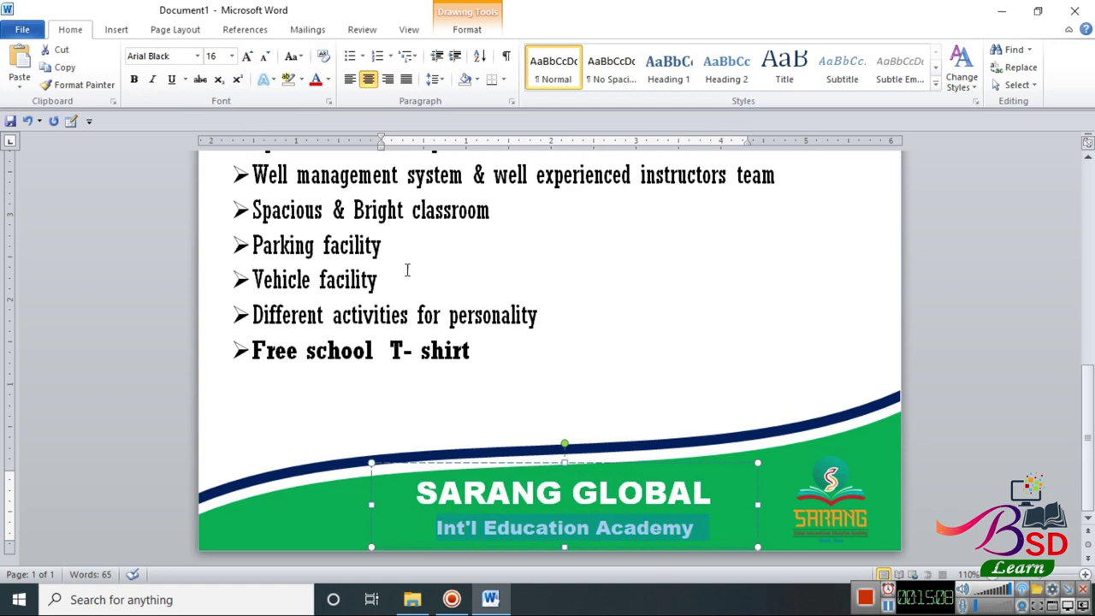
left_click(246, 57)
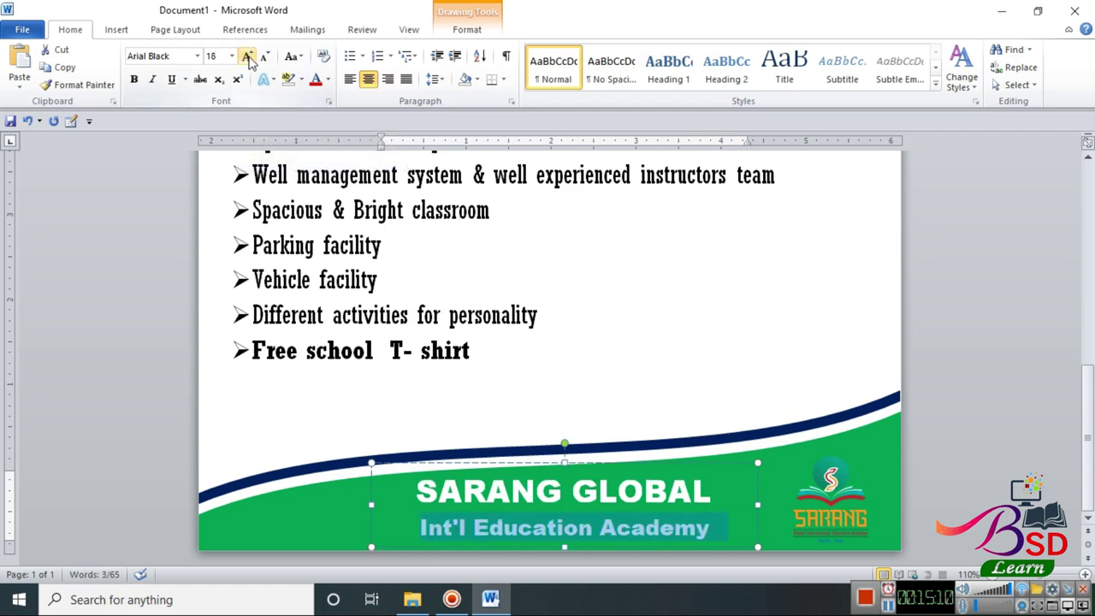
left_click(246, 57)
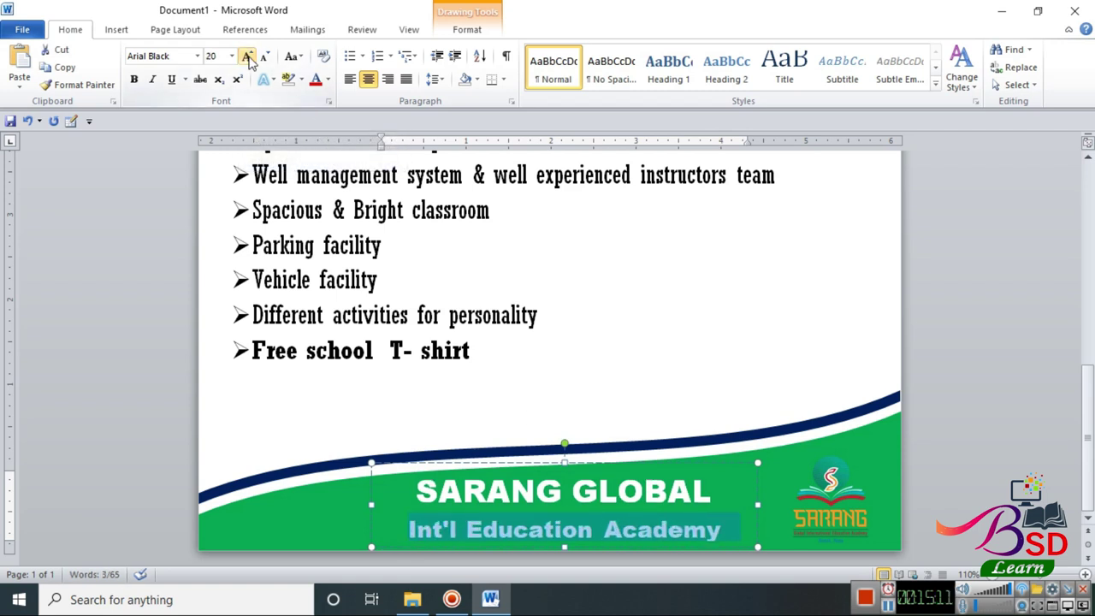
left_click(200, 58)
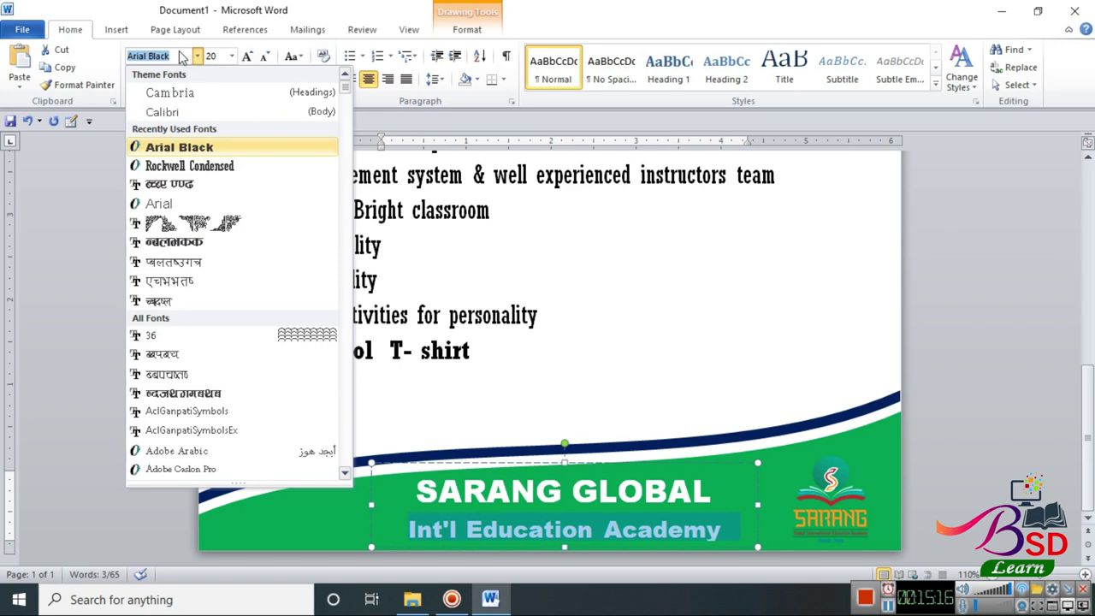
left_click(182, 56)
key("BackSpace")
key("BackSpace")
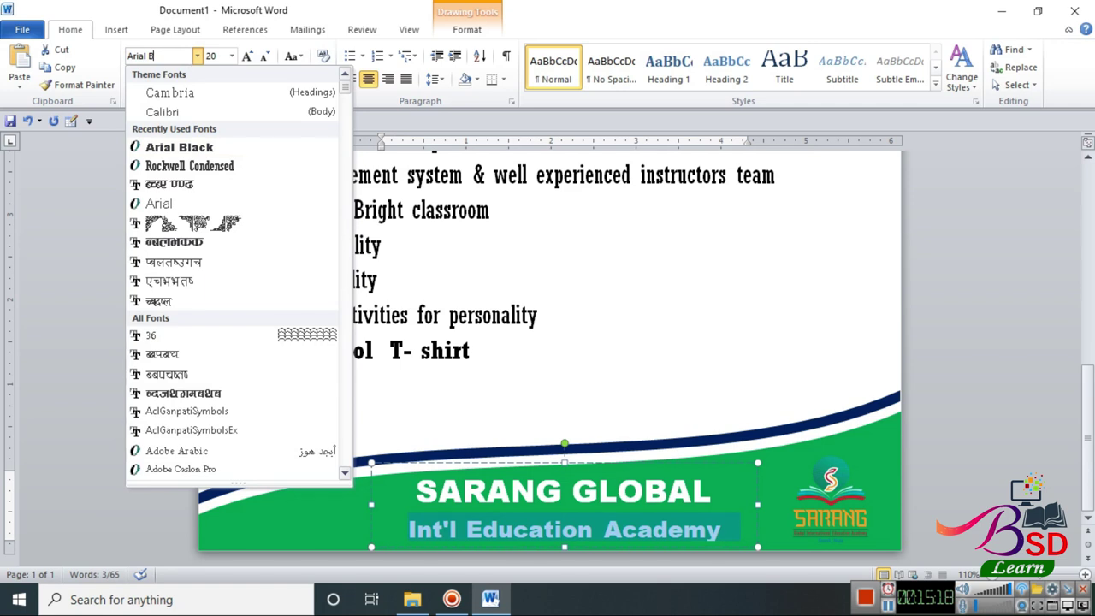
key("Return")
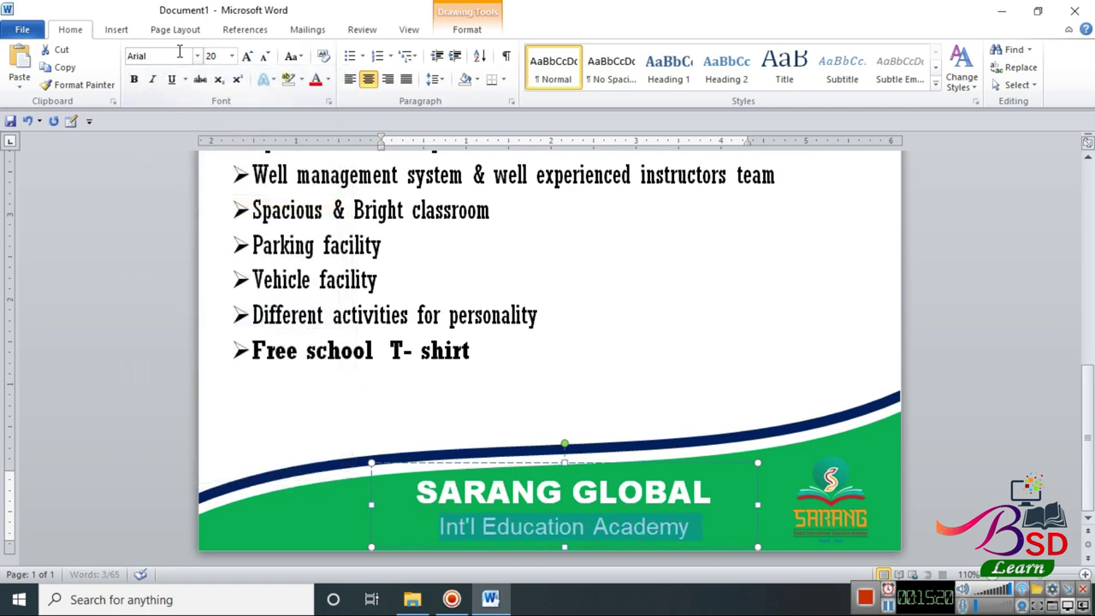
left_click(246, 57)
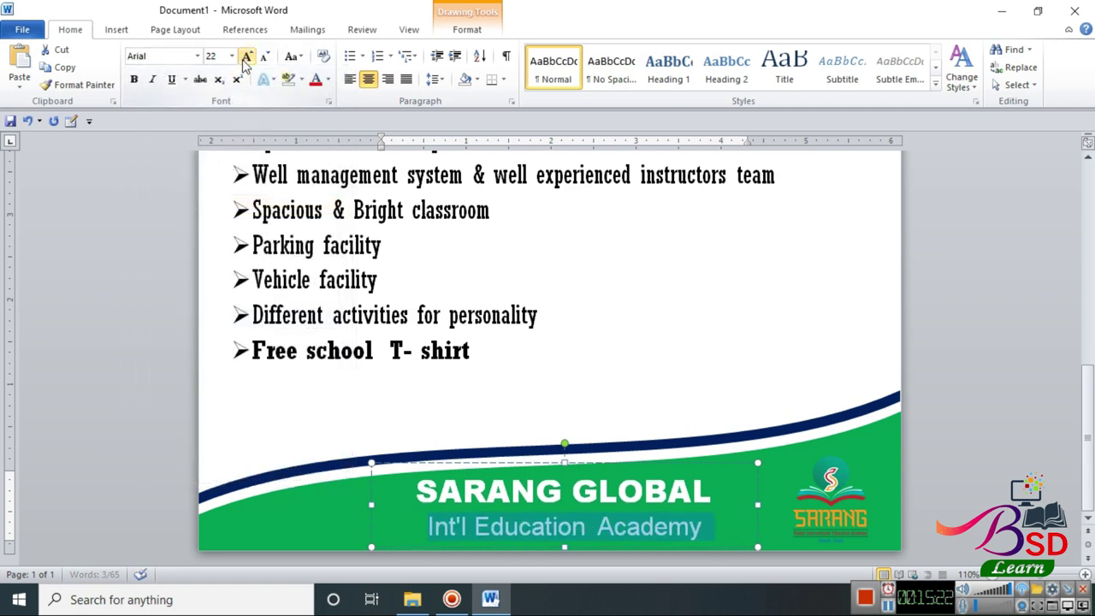
left_click(245, 57)
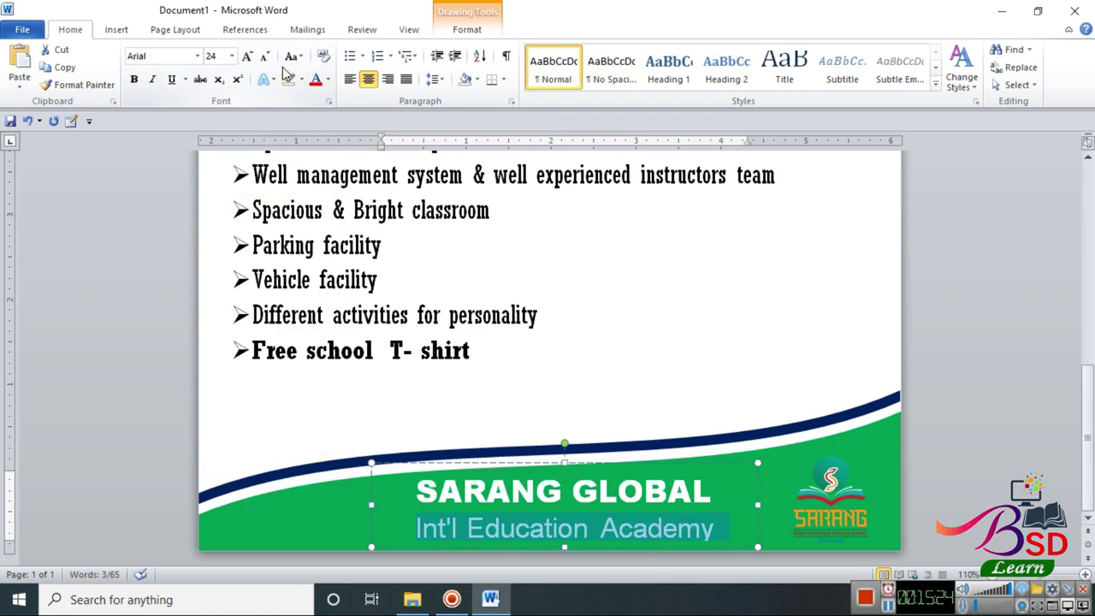
left_click(265, 57)
left_click(947, 413)
- Shift the SARANG logo slightly left in the footer
scroll(576, 479, "up", 8)
scroll(579, 464, "down", 3)
scroll(578, 466, "down", 5)
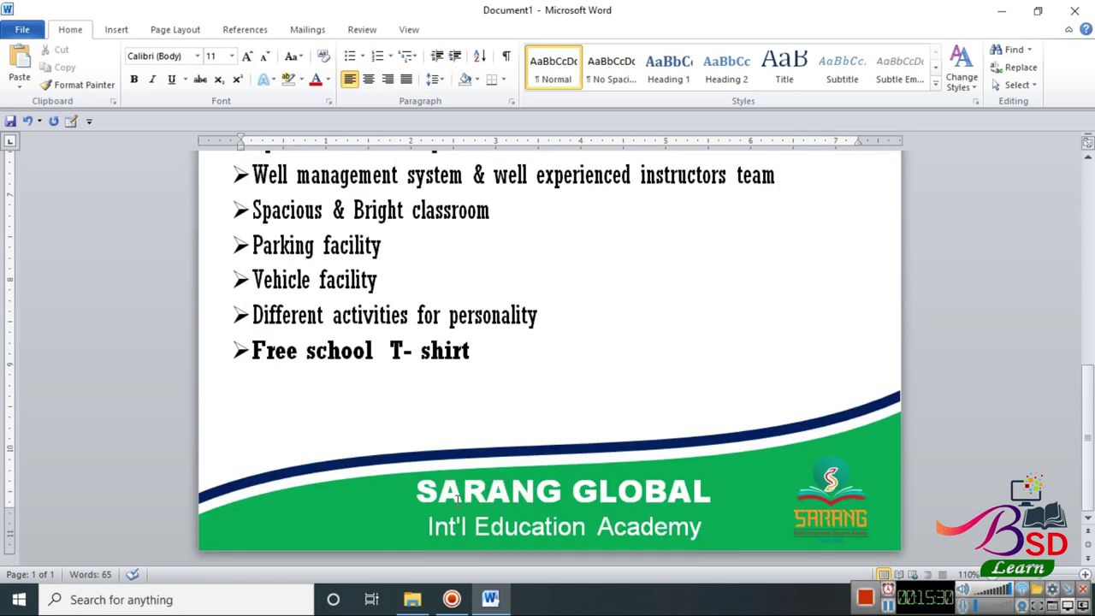
left_click_drag(831, 482, 819, 482)
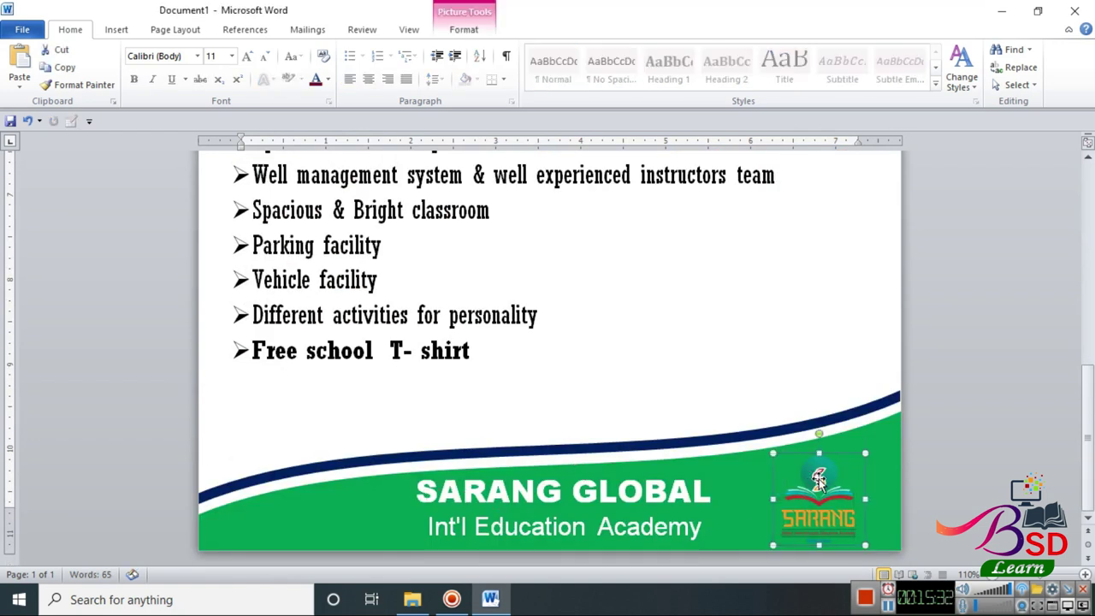
scroll(760, 479, "up", 1)
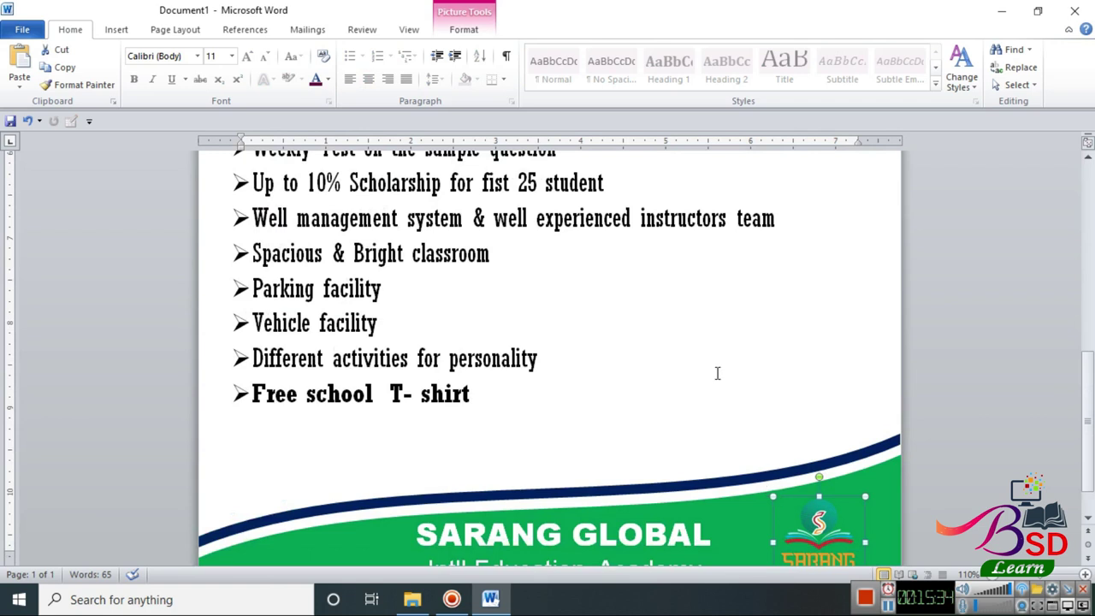
scroll(716, 373, "down", 1)
- Review the whole flyer and begin saving it with Save As
scroll(717, 373, "up", 4)
scroll(522, 351, "up", 5)
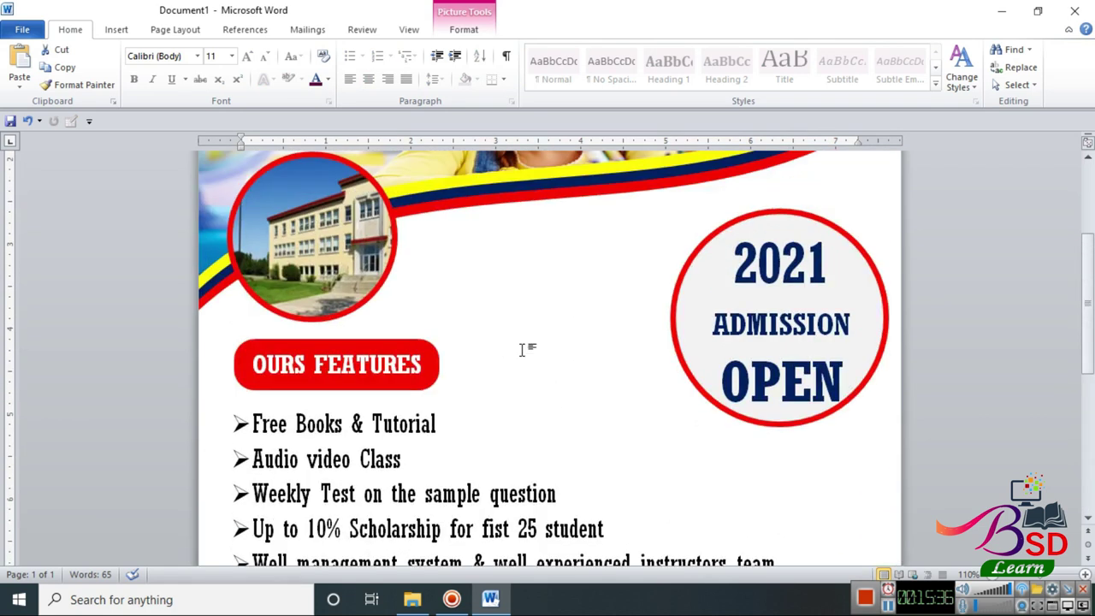
scroll(522, 351, "up", 4)
scroll(522, 350, "down", 4, "ctrl")
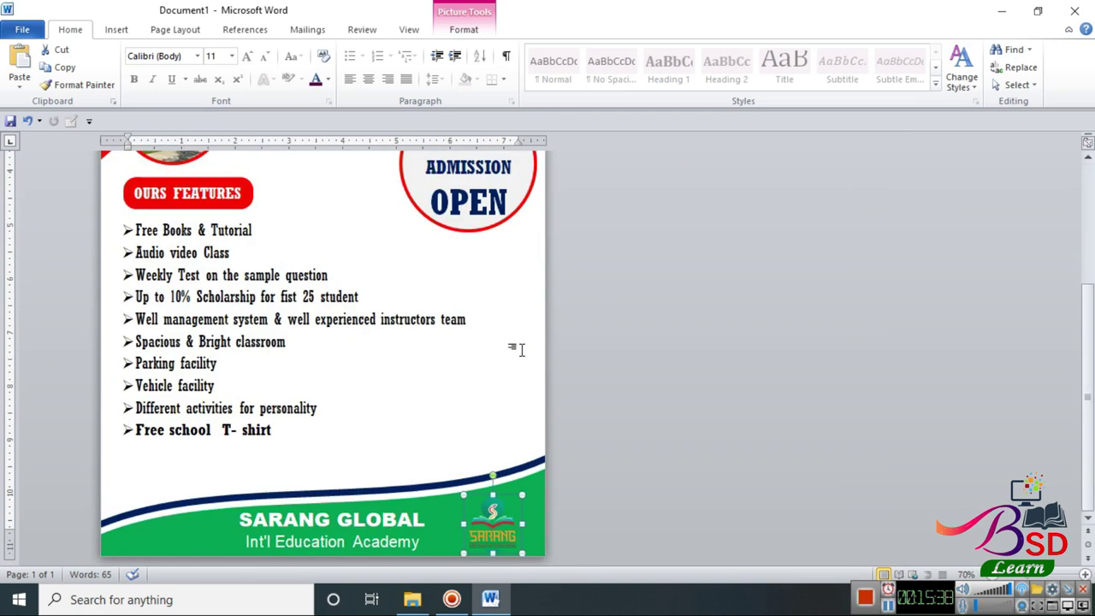
scroll(451, 350, "up", 2)
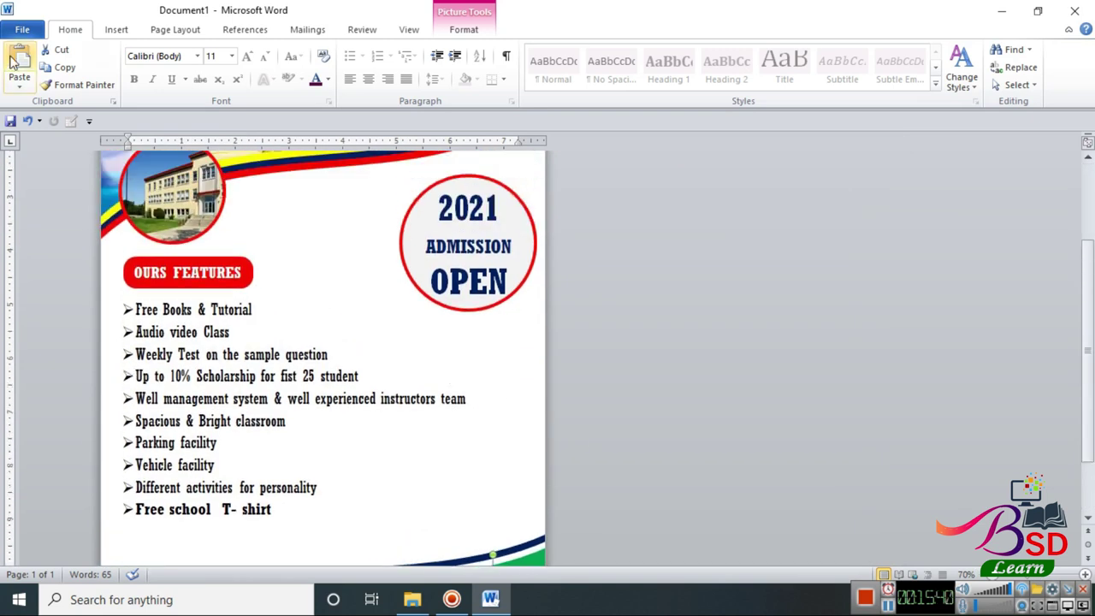
left_click(22, 29)
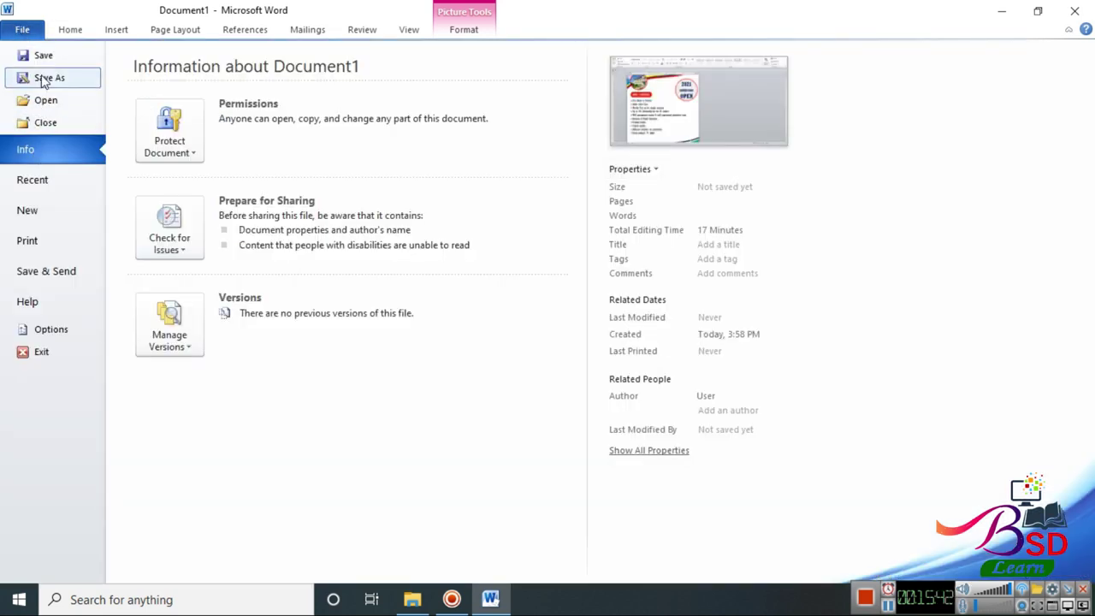
left_click(44, 76)
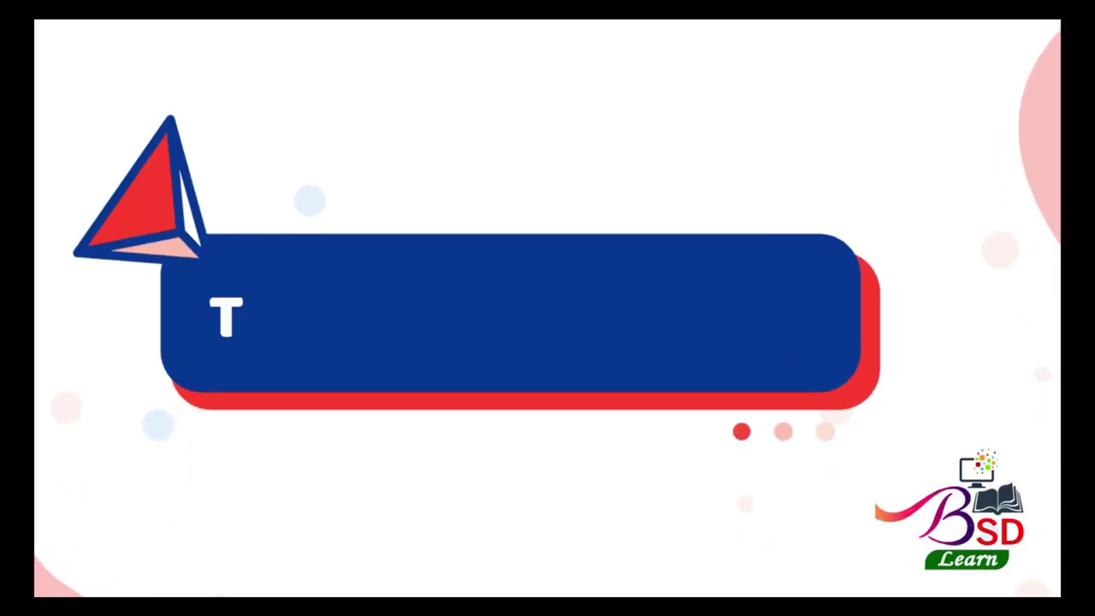